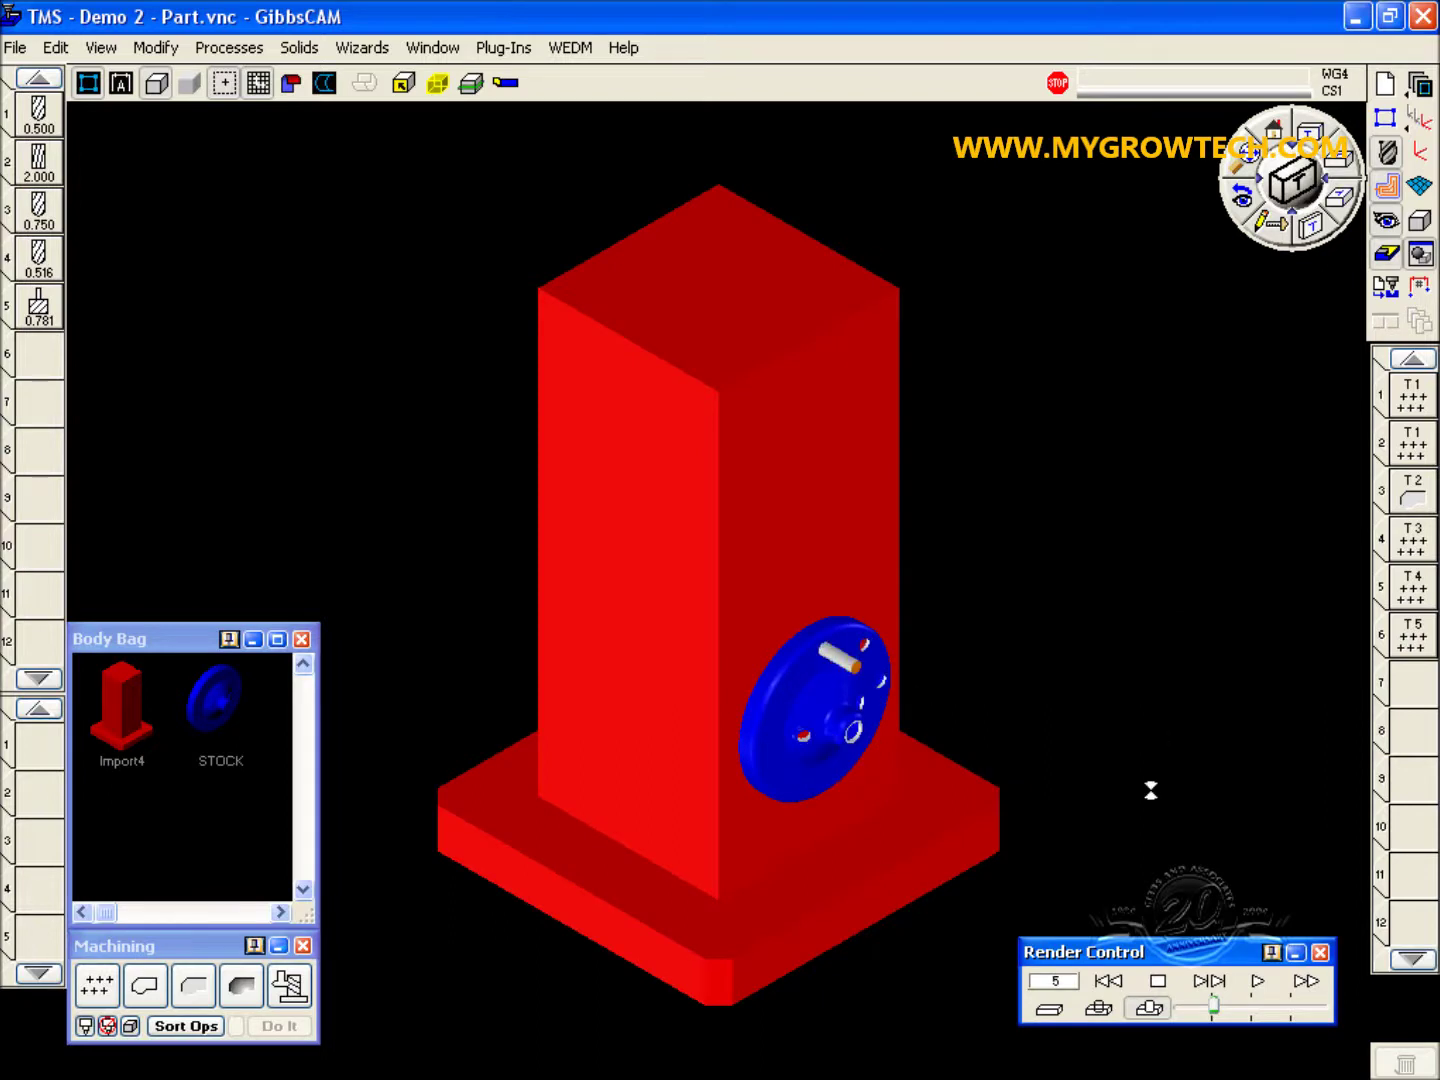
Step: Replay the cut part rendering of all operations on the tombstone from the start and exit the rendering
{"action": "left_click", "coordinate": [1110, 981]}
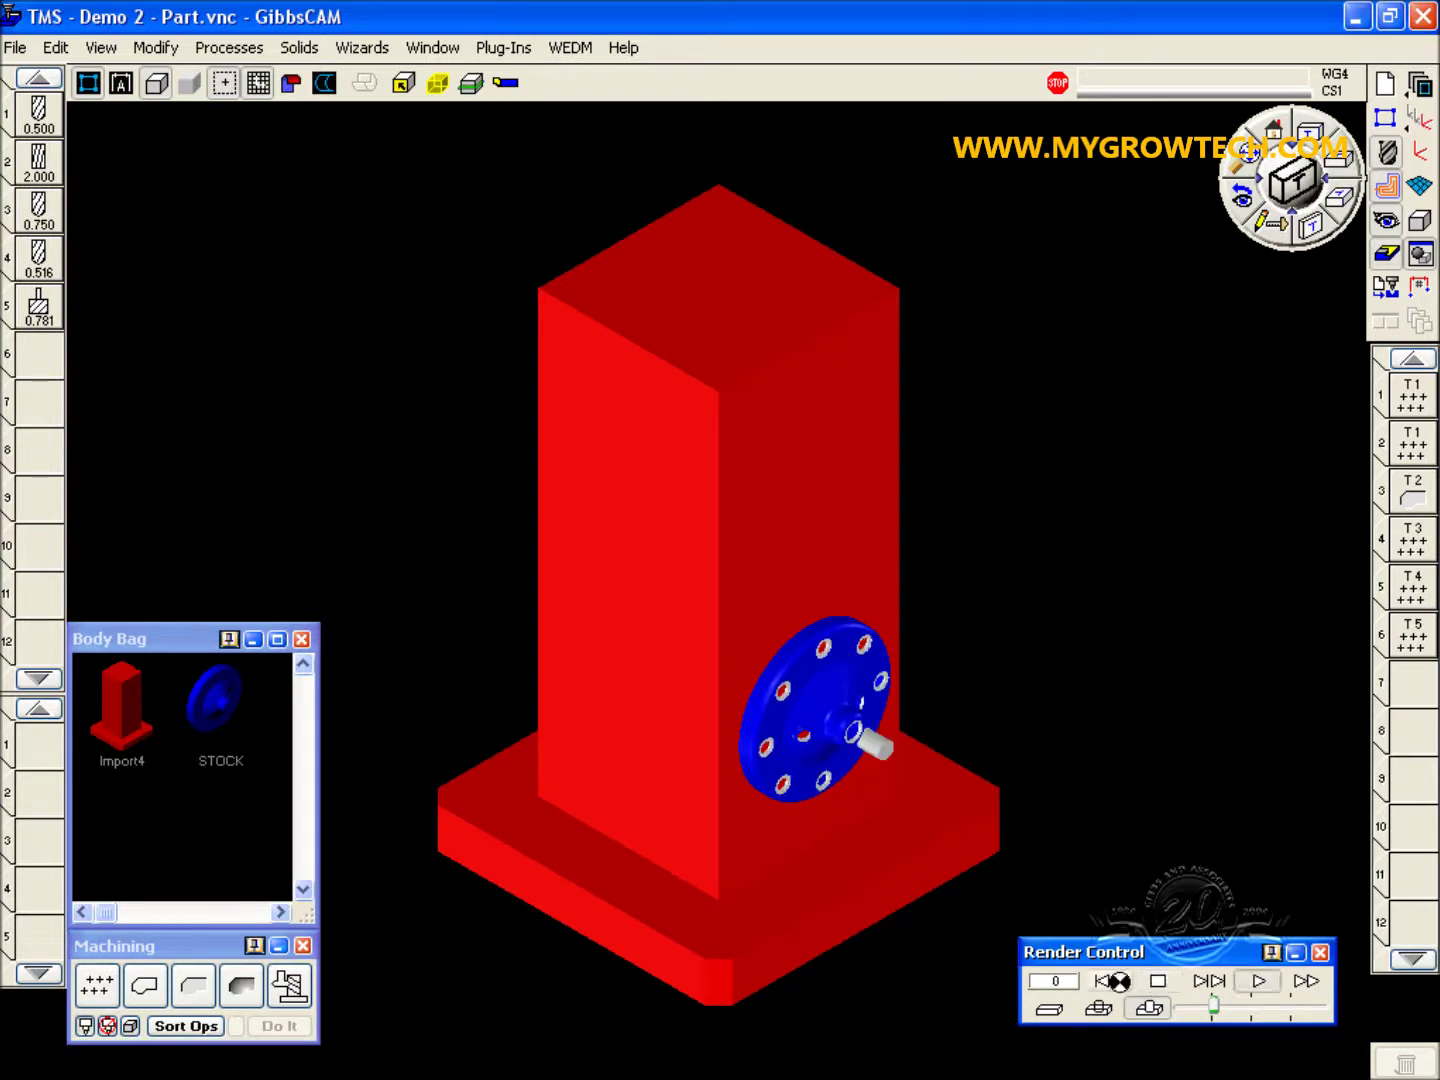
{"action": "left_click", "coordinate": [1258, 983]}
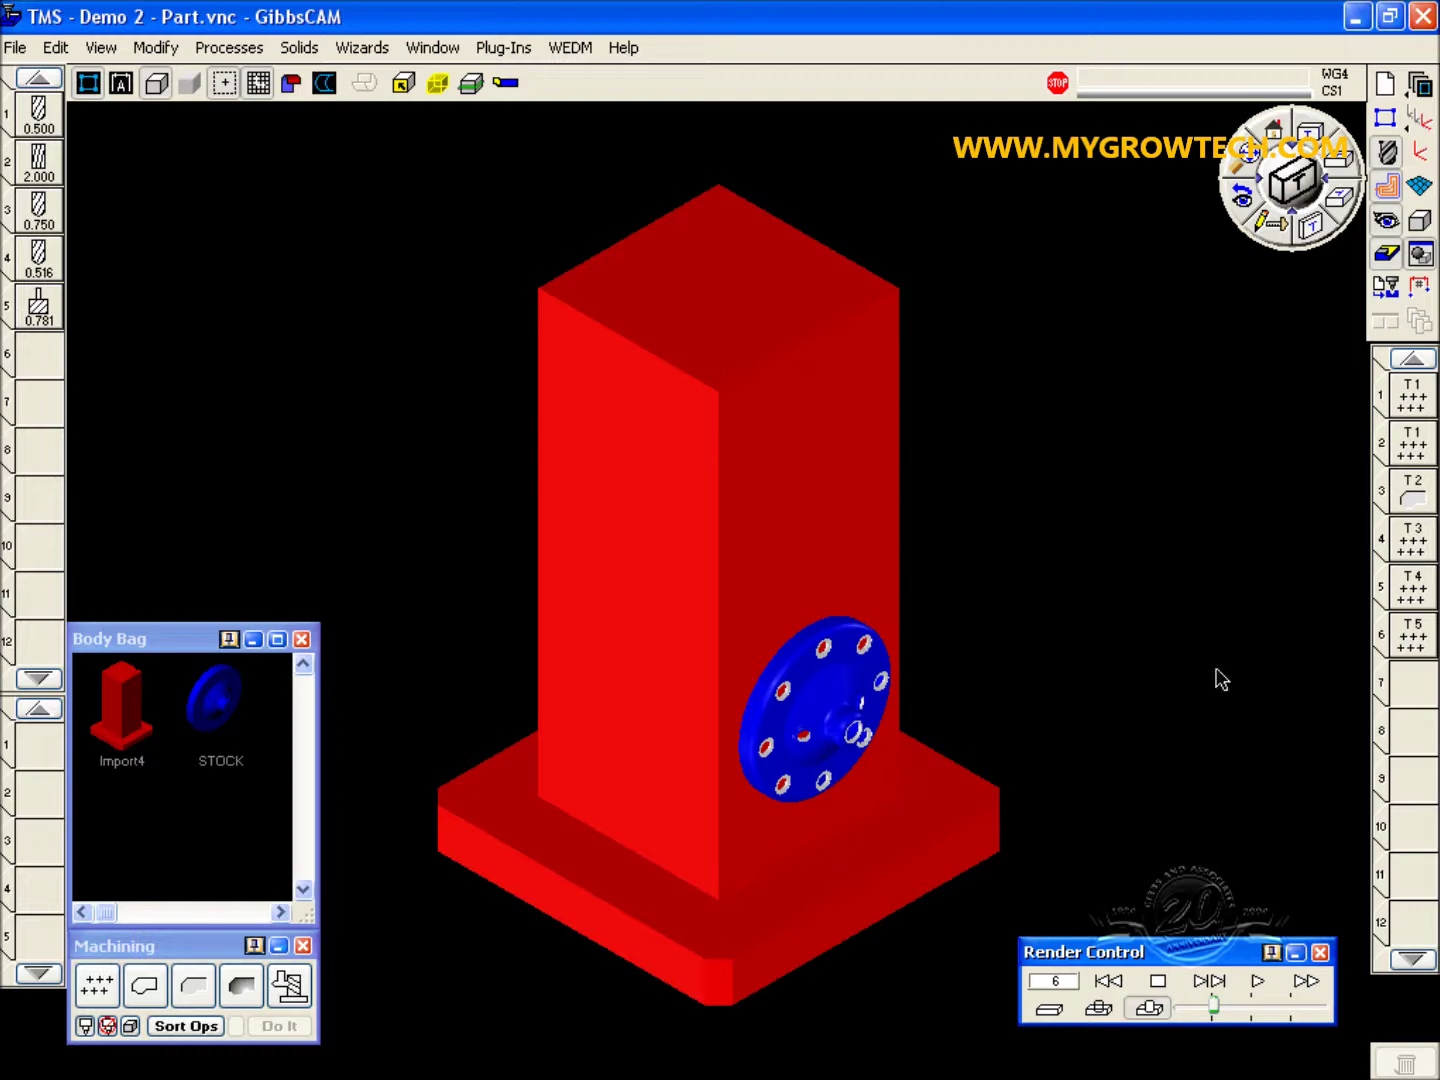
{"action": "left_click", "coordinate": [1387, 257]}
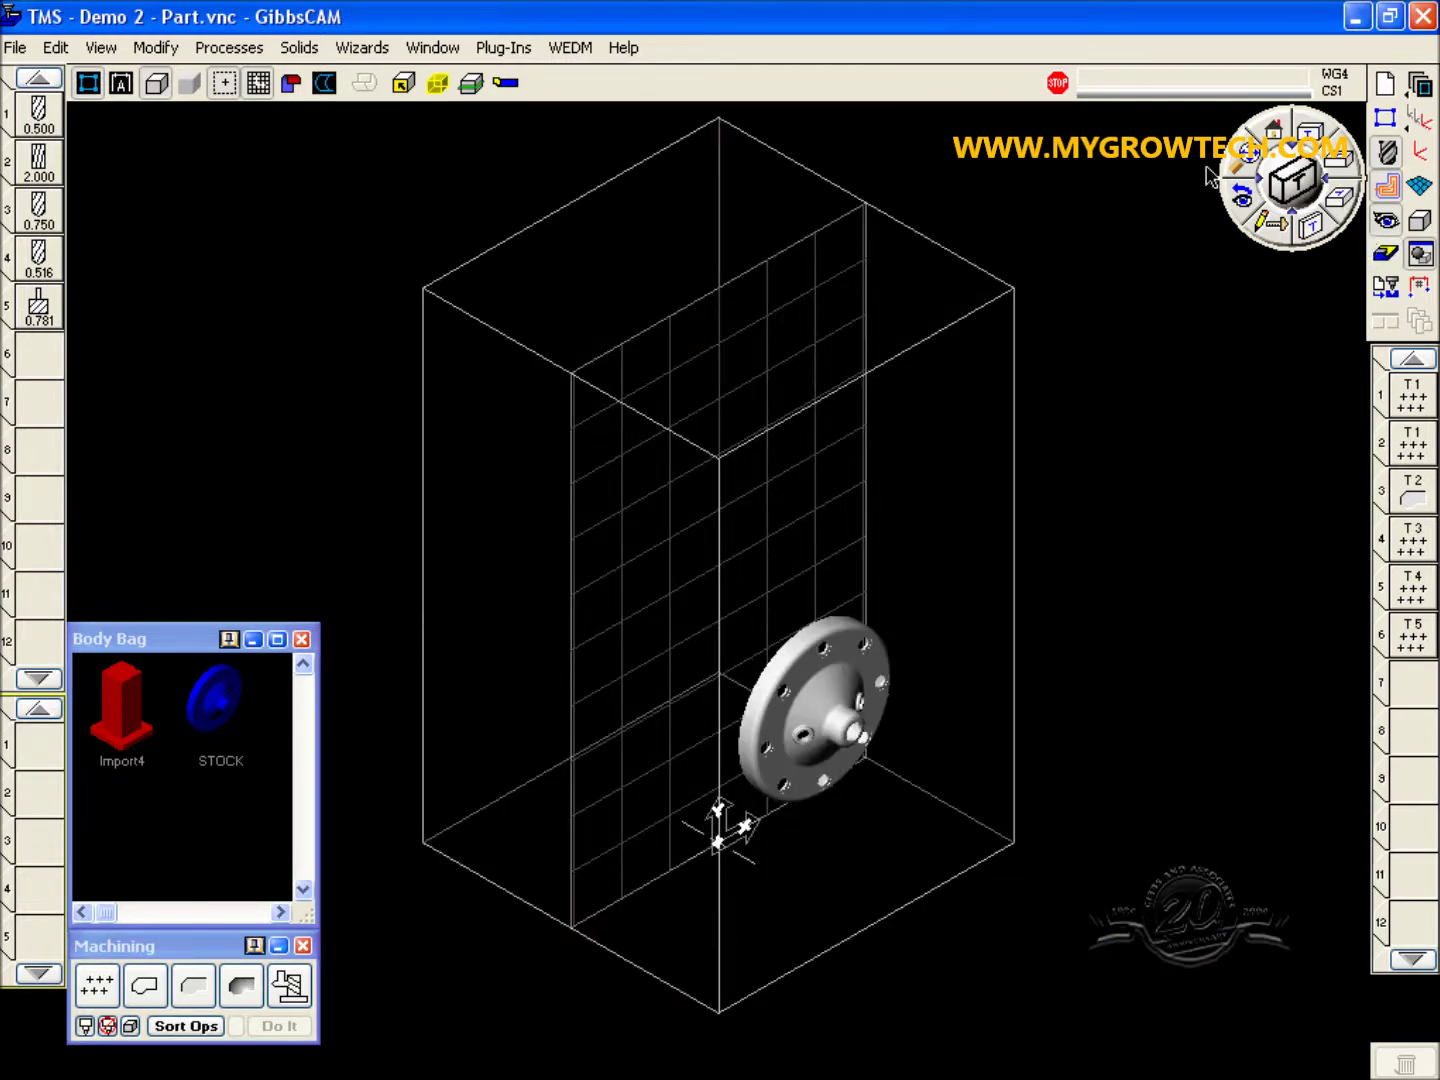
Step: Make MACHINING the active workgroup and TOP SIDE MACHINING the active coordinate system
{"action": "left_click", "coordinate": [1420, 125]}
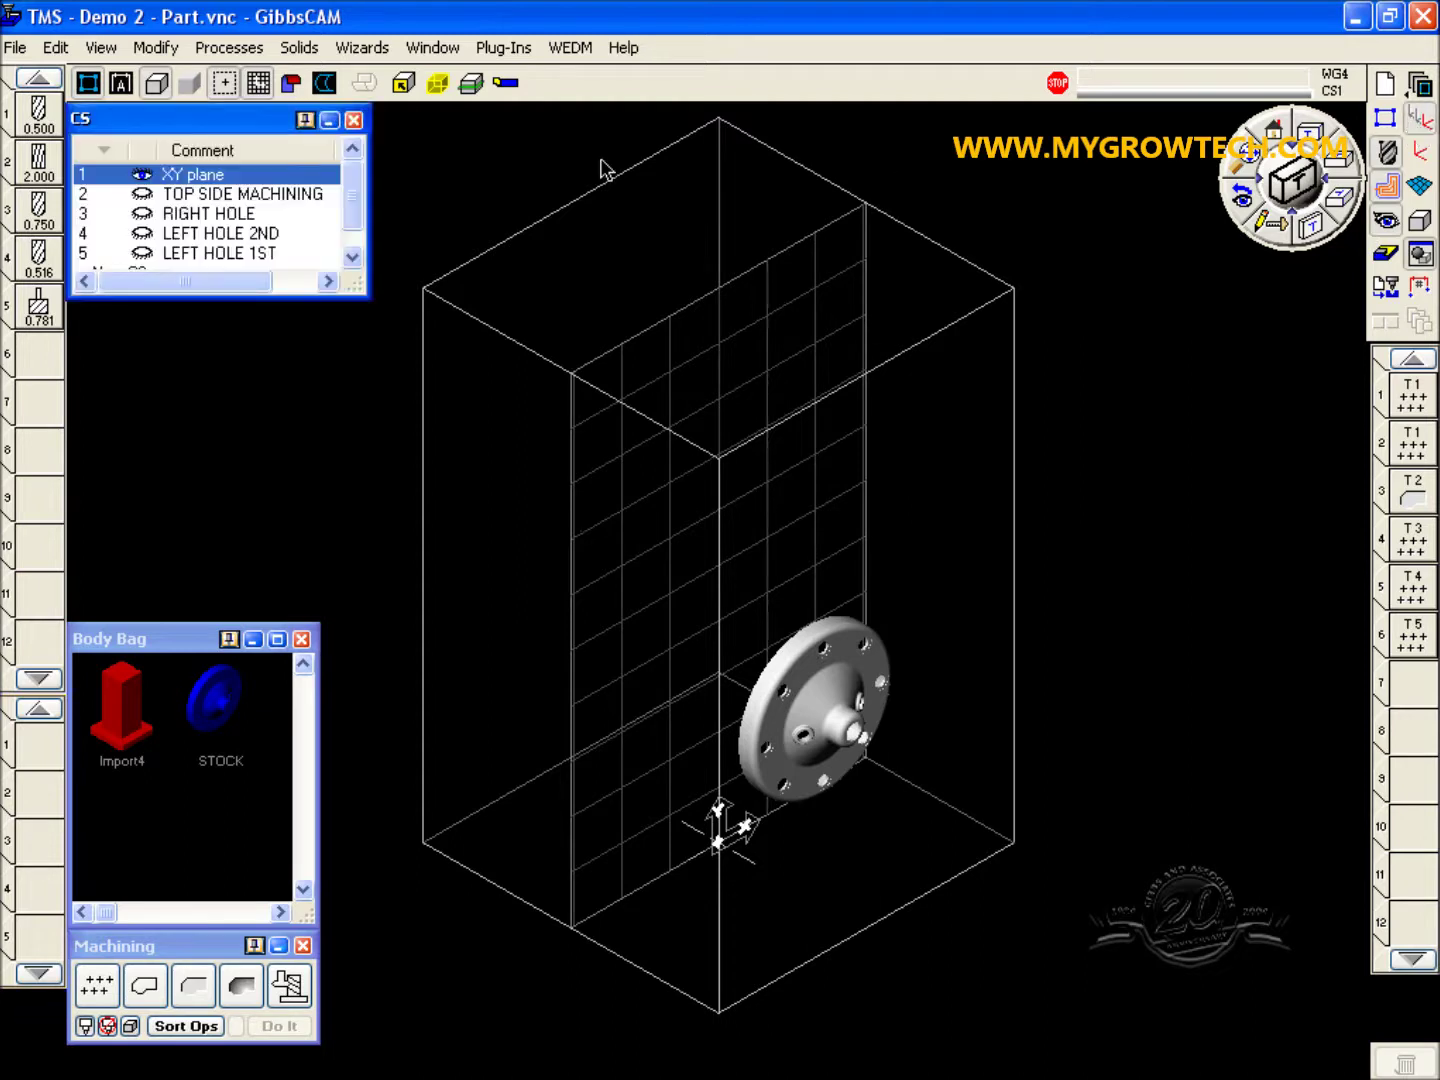
{"action": "left_click", "coordinate": [1388, 112]}
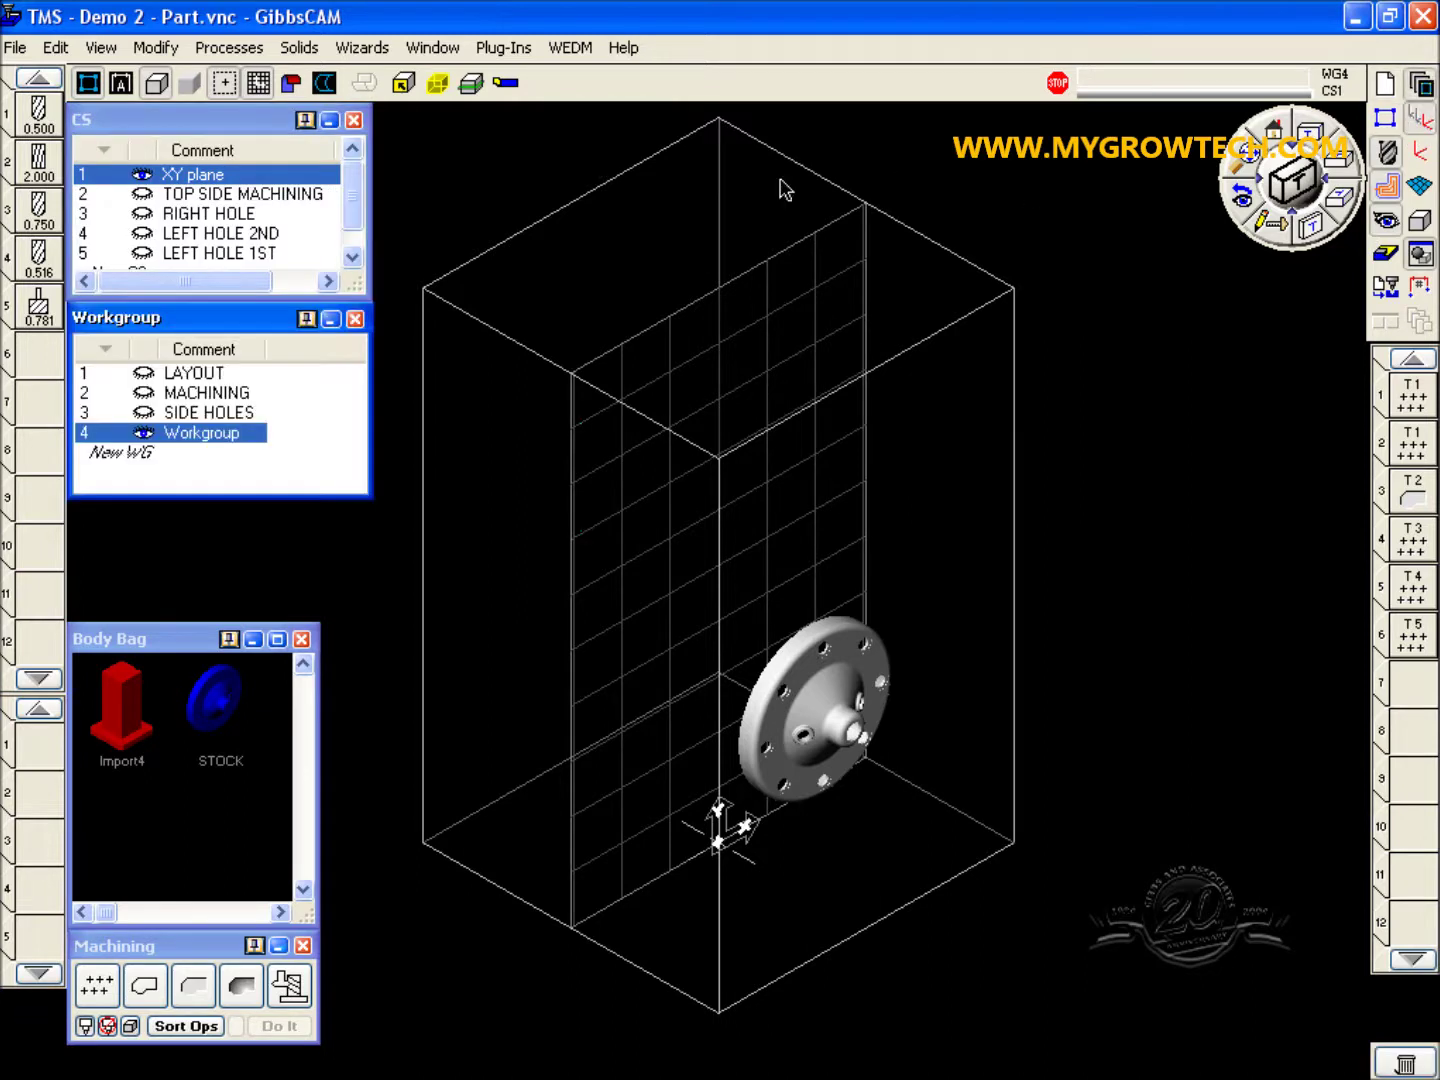
{"action": "left_click", "coordinate": [224, 393]}
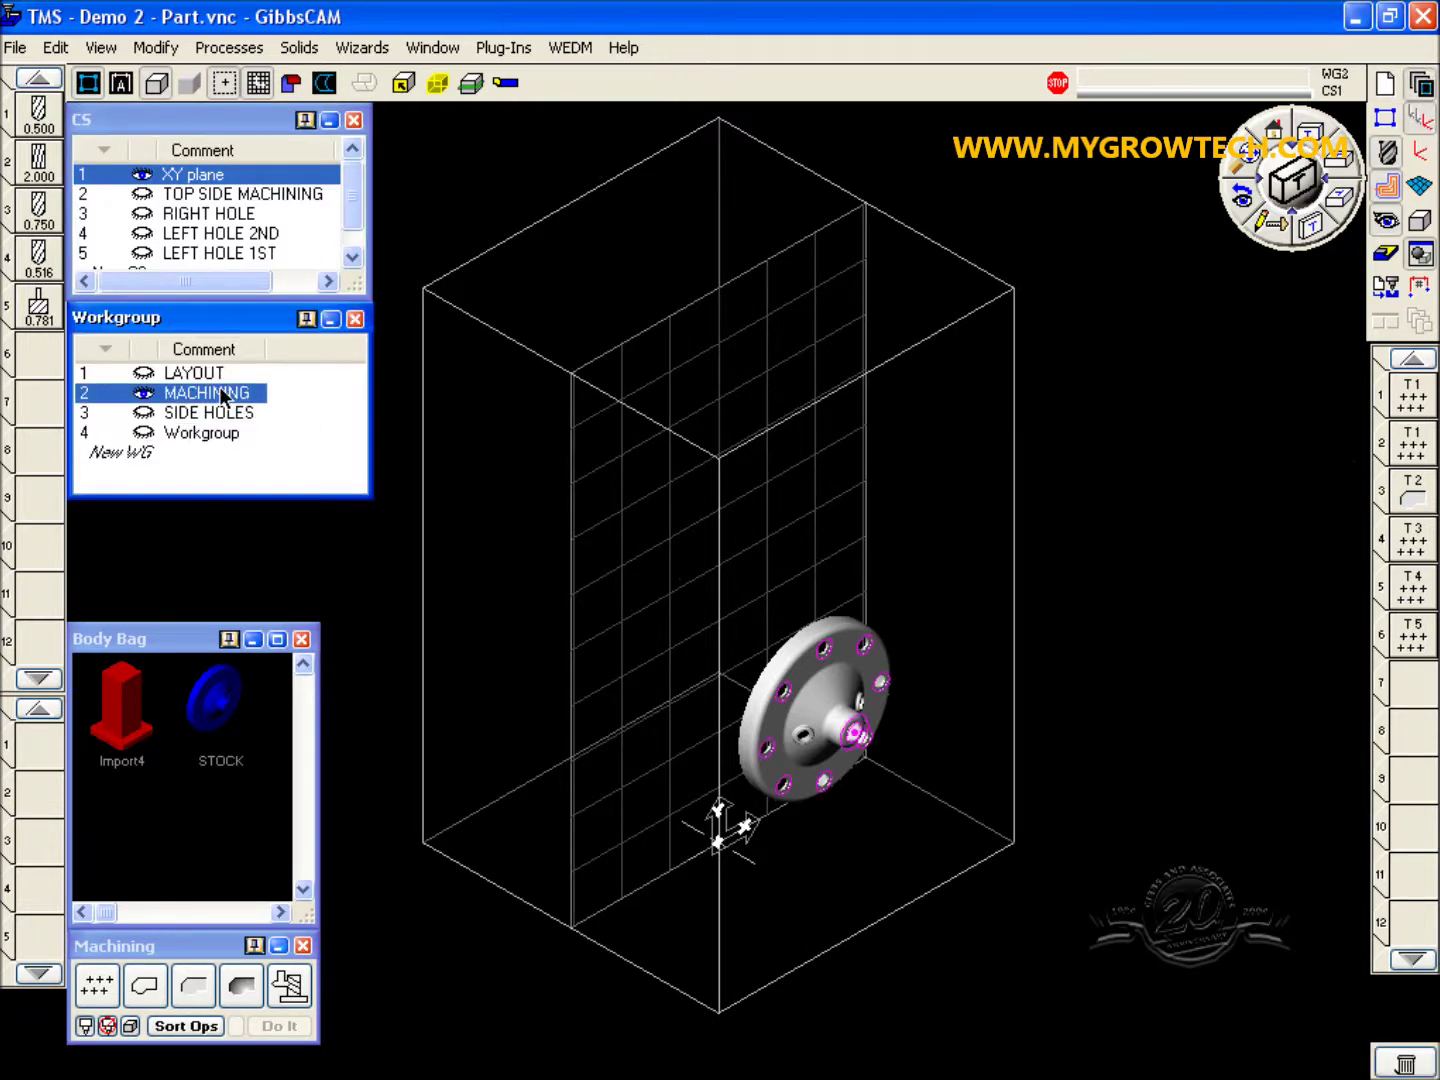
{"action": "left_click", "coordinate": [238, 194]}
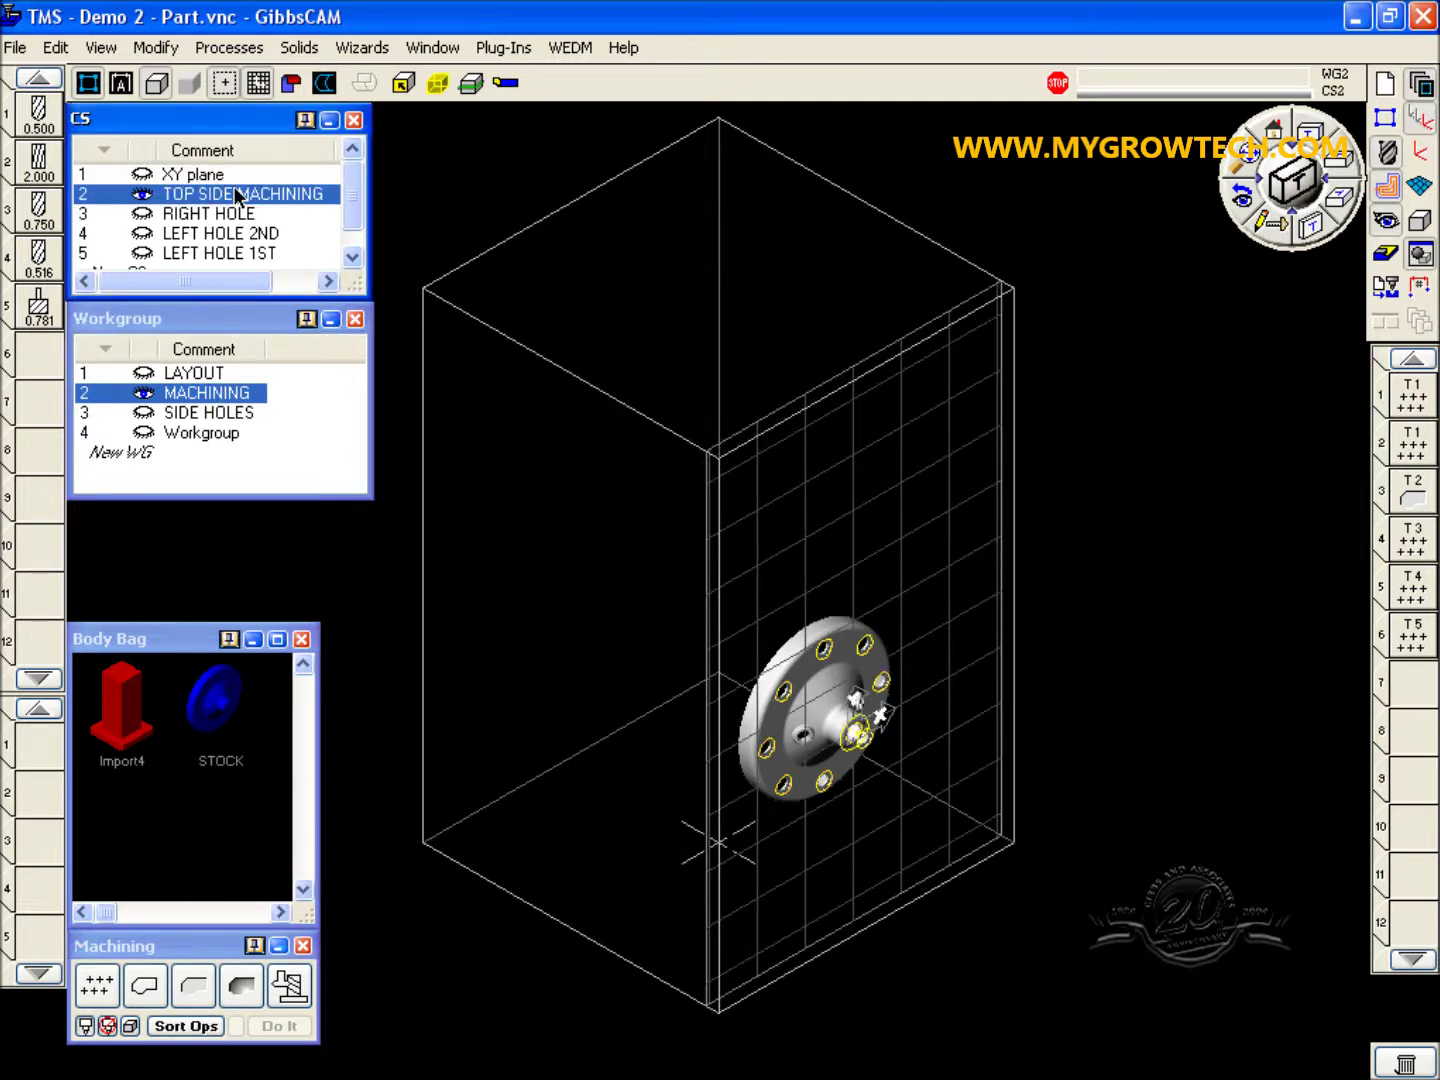
{"action": "left_click", "coordinate": [1420, 120]}
{"action": "left_click", "coordinate": [1420, 86]}
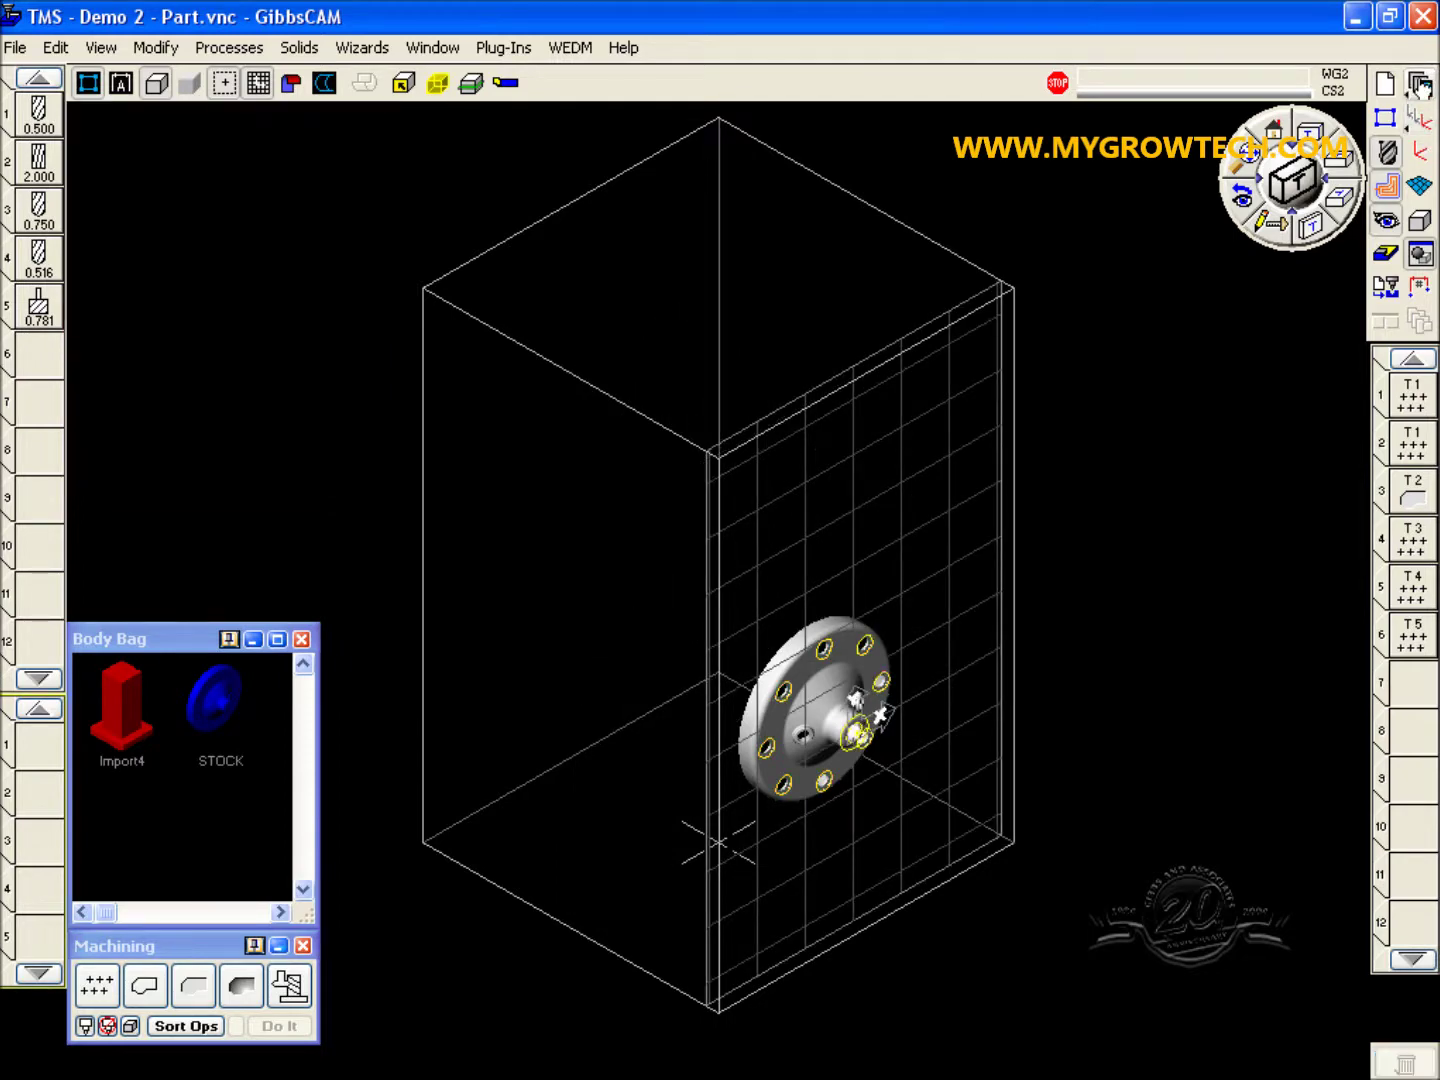
Step: Run the machine simulation of the single-part program, close it and restore the full view of the part
{"action": "left_click", "coordinate": [503, 47]}
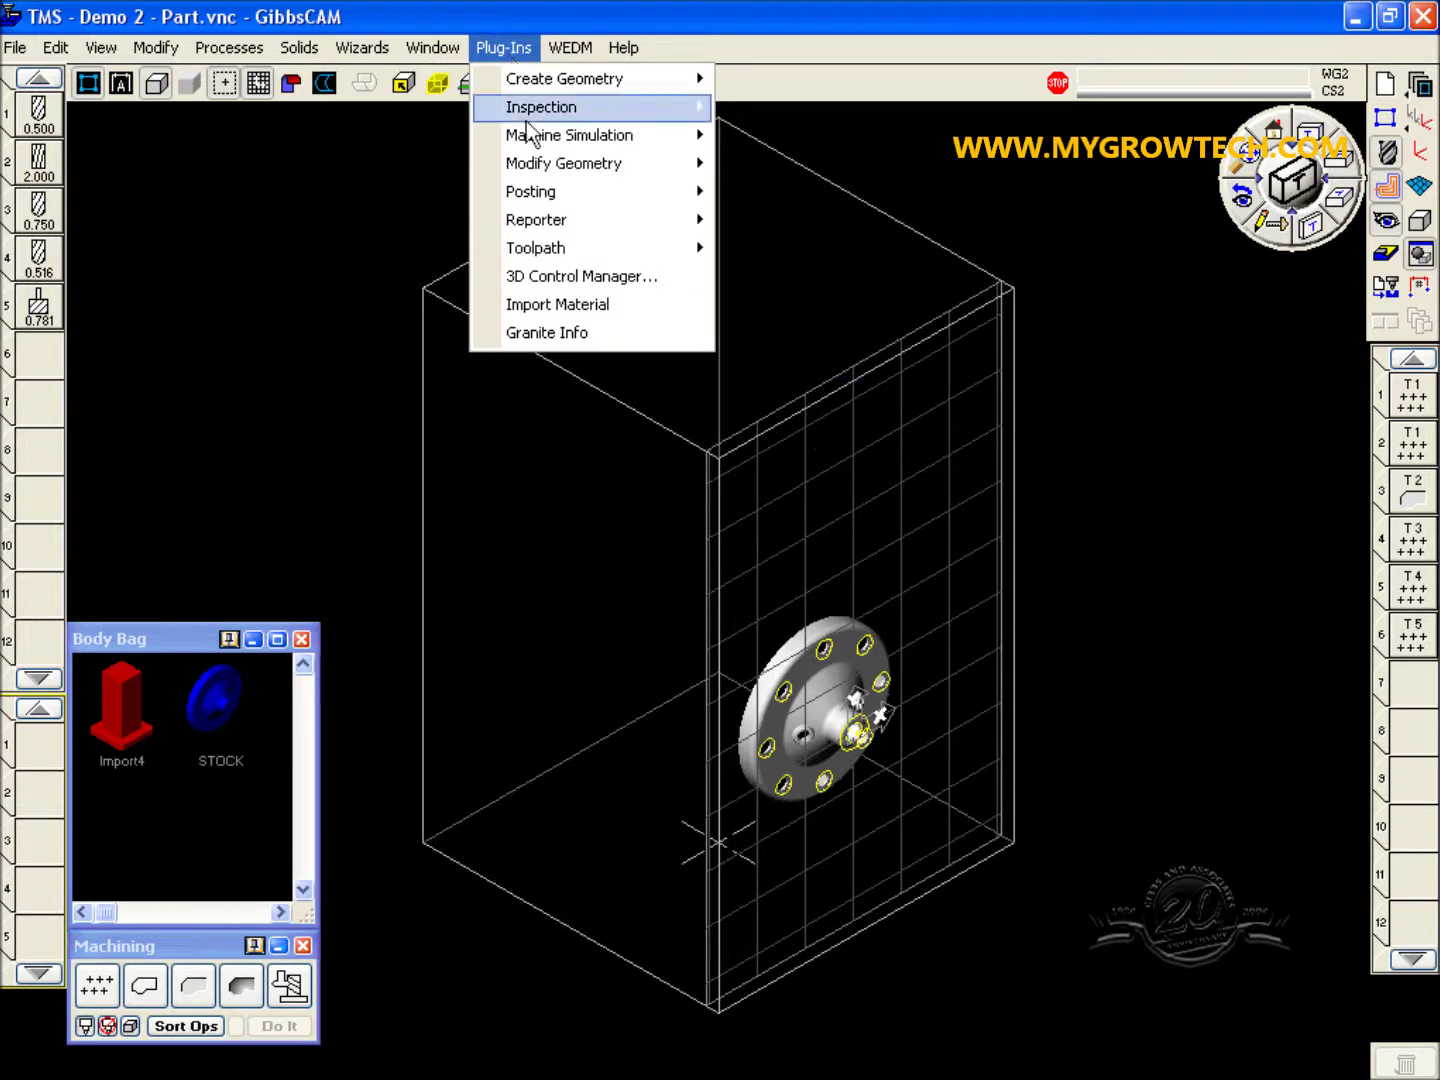
{"action": "mouse_move", "coordinate": [539, 141]}
{"action": "left_click", "coordinate": [797, 169]}
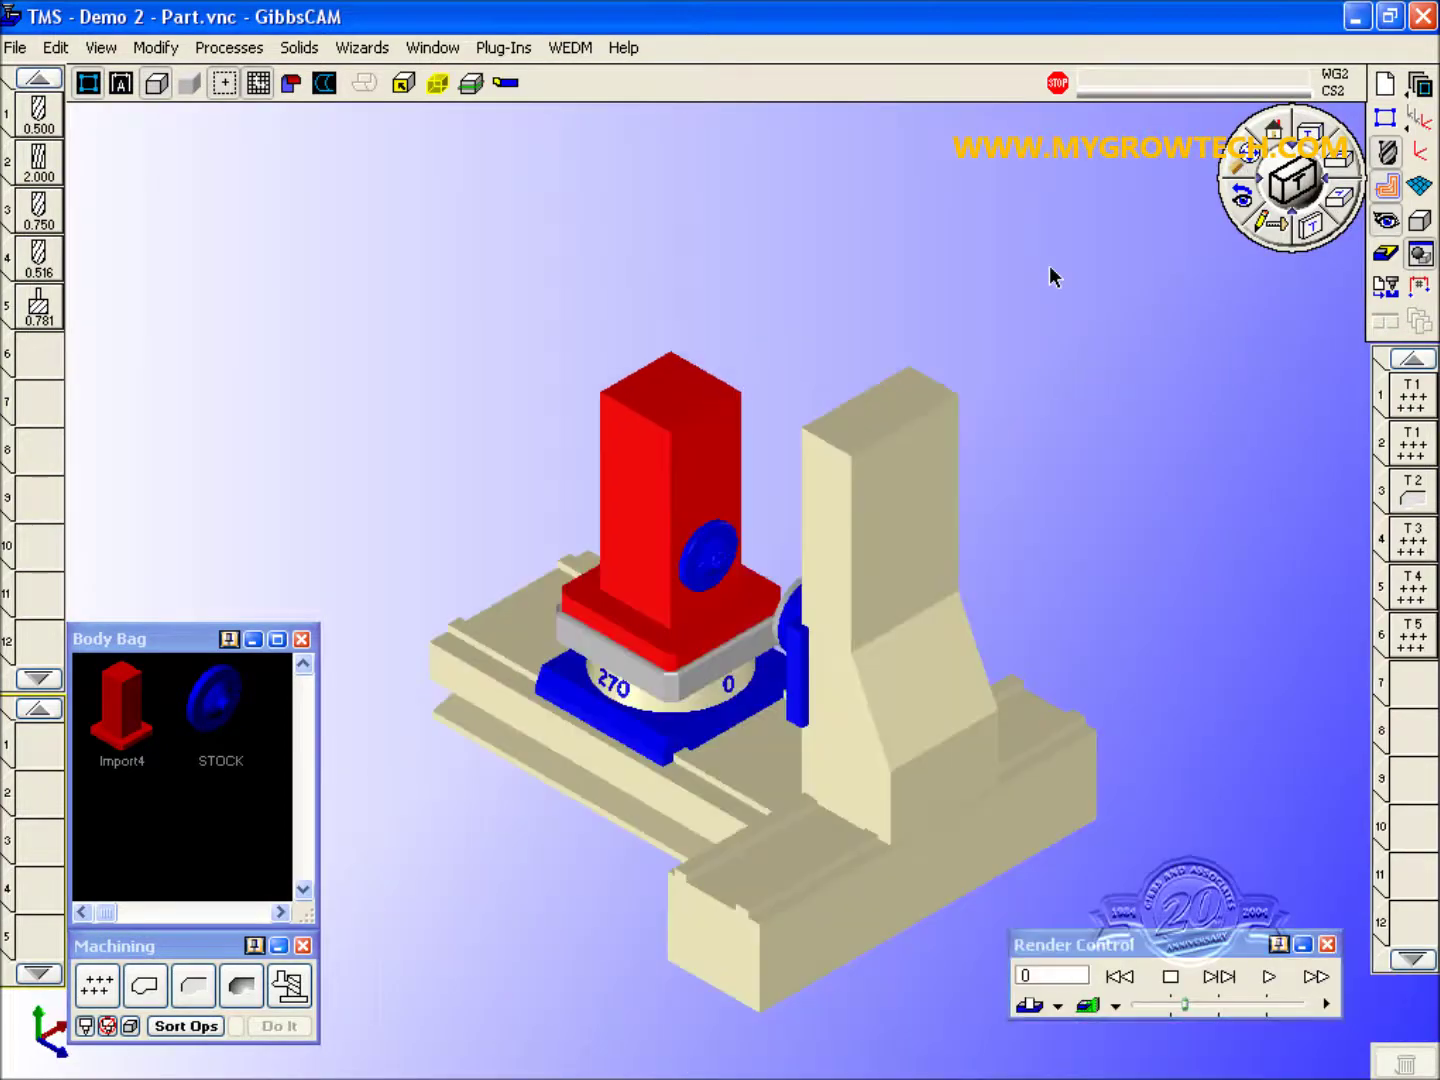
{"action": "scroll", "coordinate": [880, 390], "scroll_direction": "up", "scroll_amount": 5}
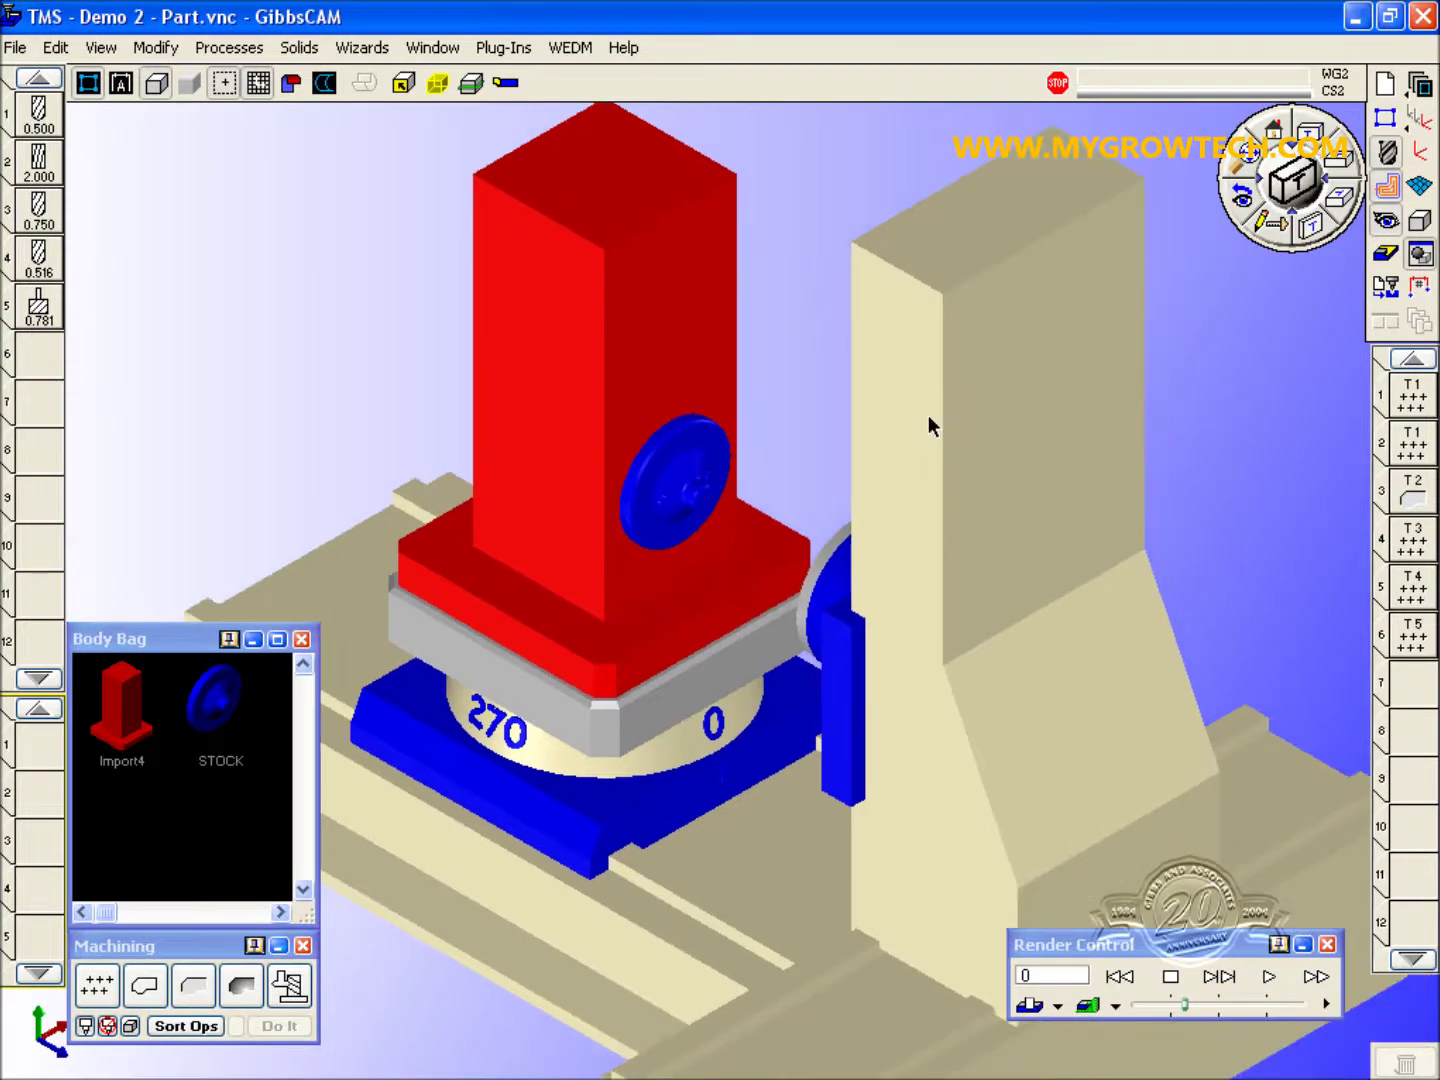
{"action": "scroll", "coordinate": [928, 417], "scroll_direction": "down", "scroll_amount": 1}
{"action": "left_click", "coordinate": [1271, 976]}
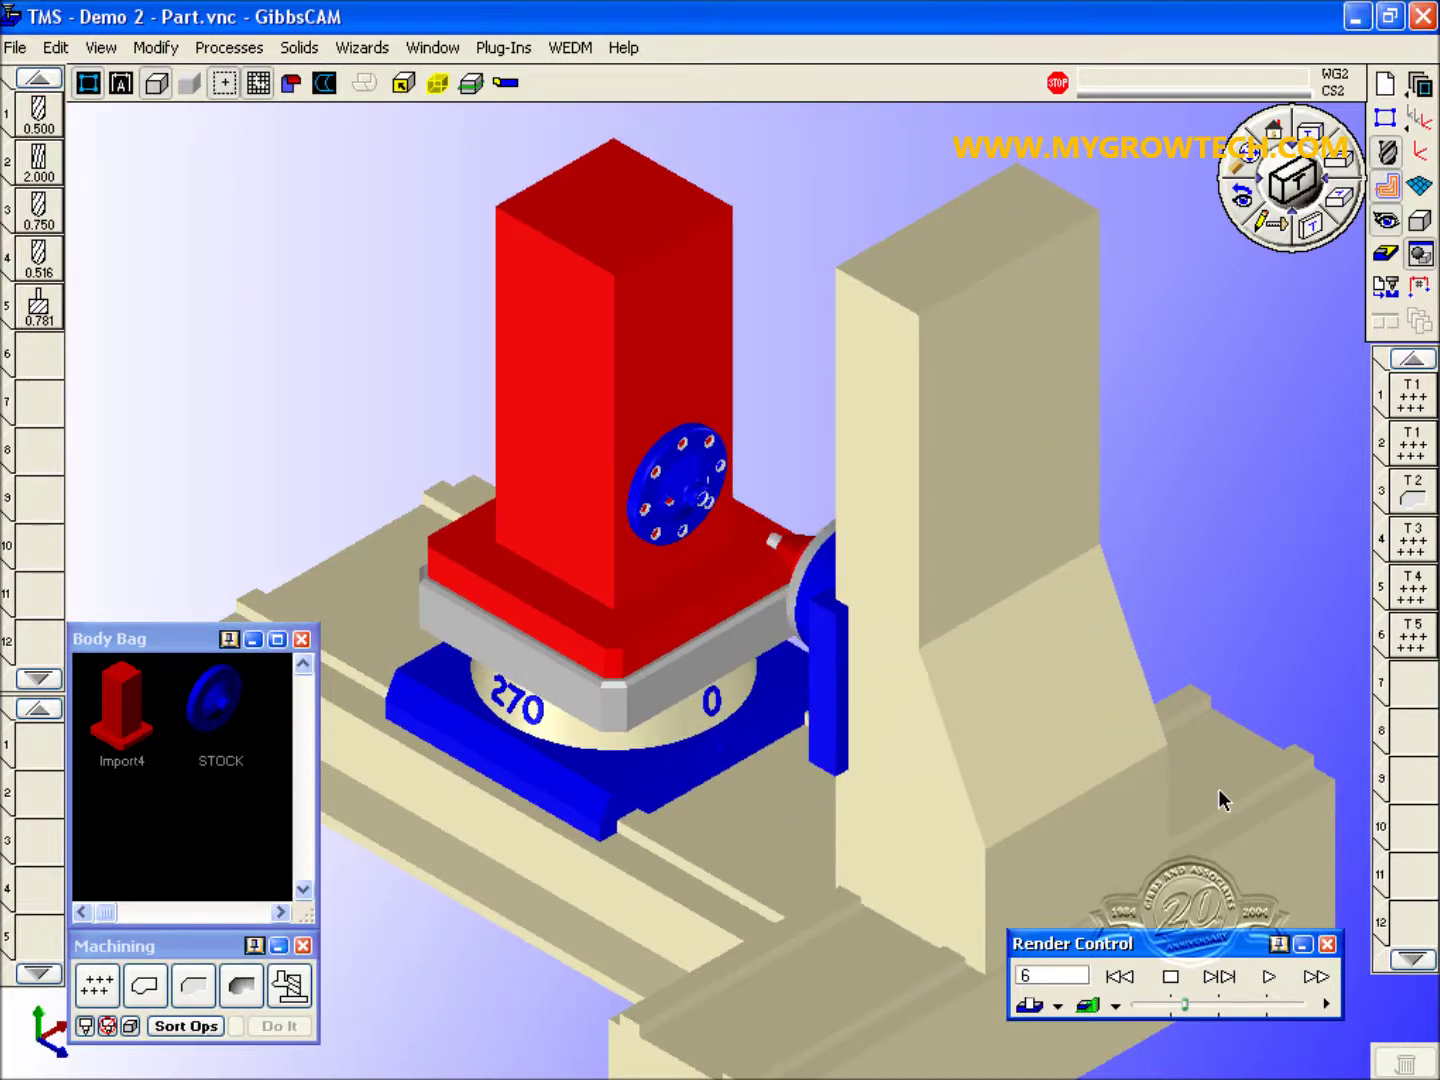
{"action": "left_click", "coordinate": [1329, 944]}
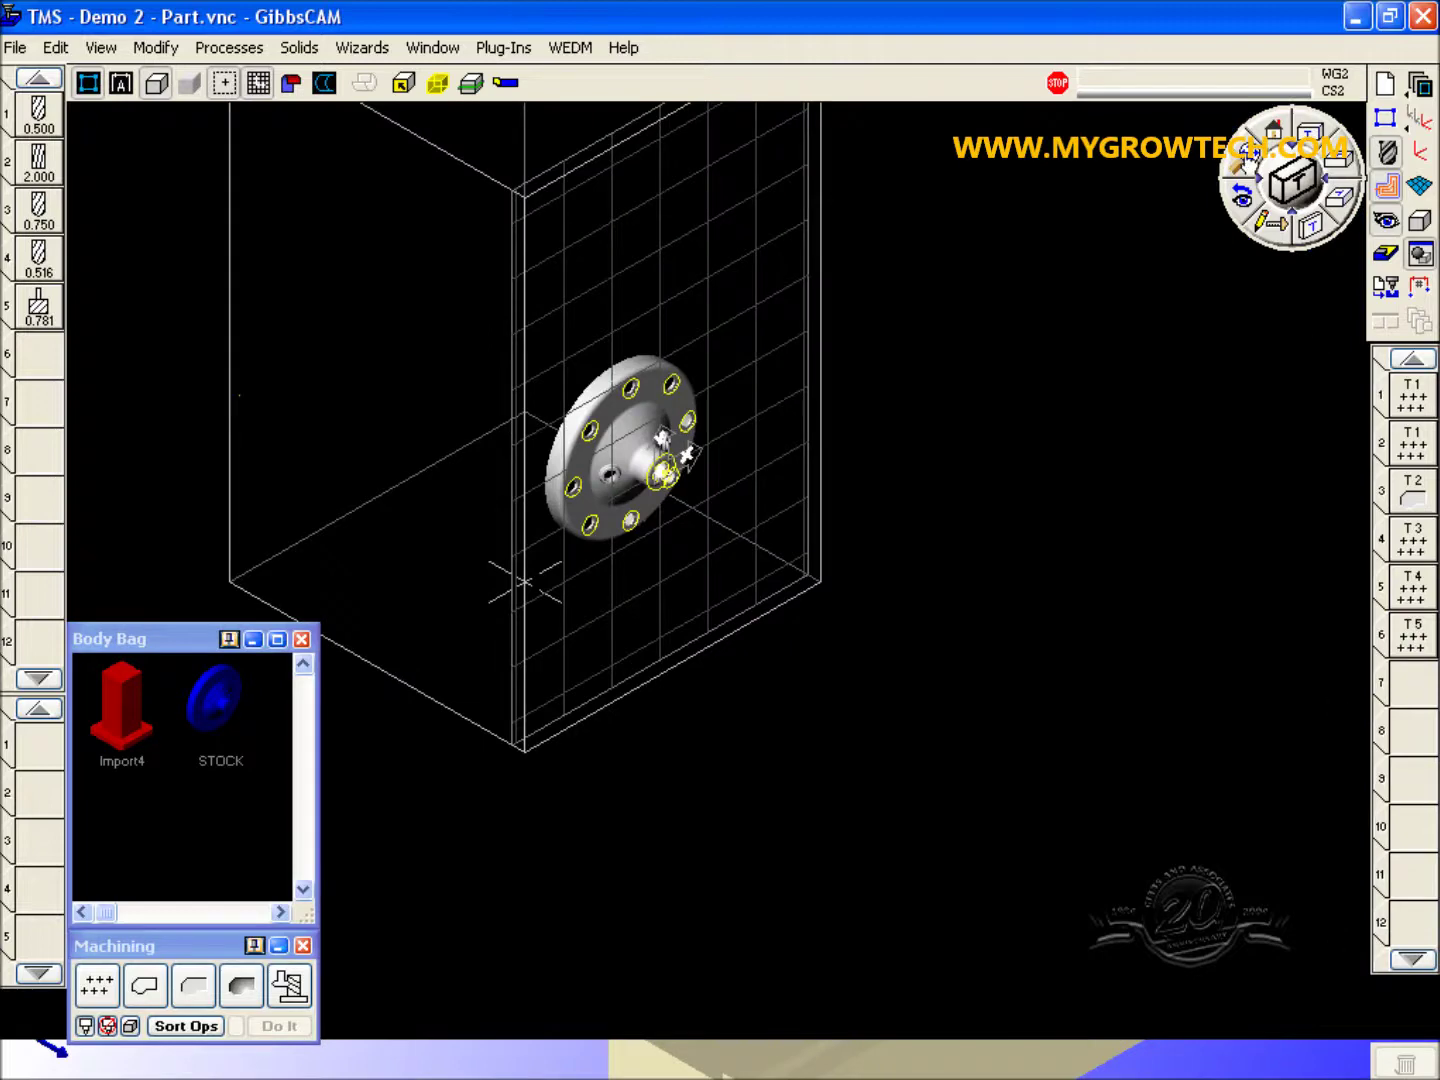
{"action": "left_click", "coordinate": [1246, 157]}
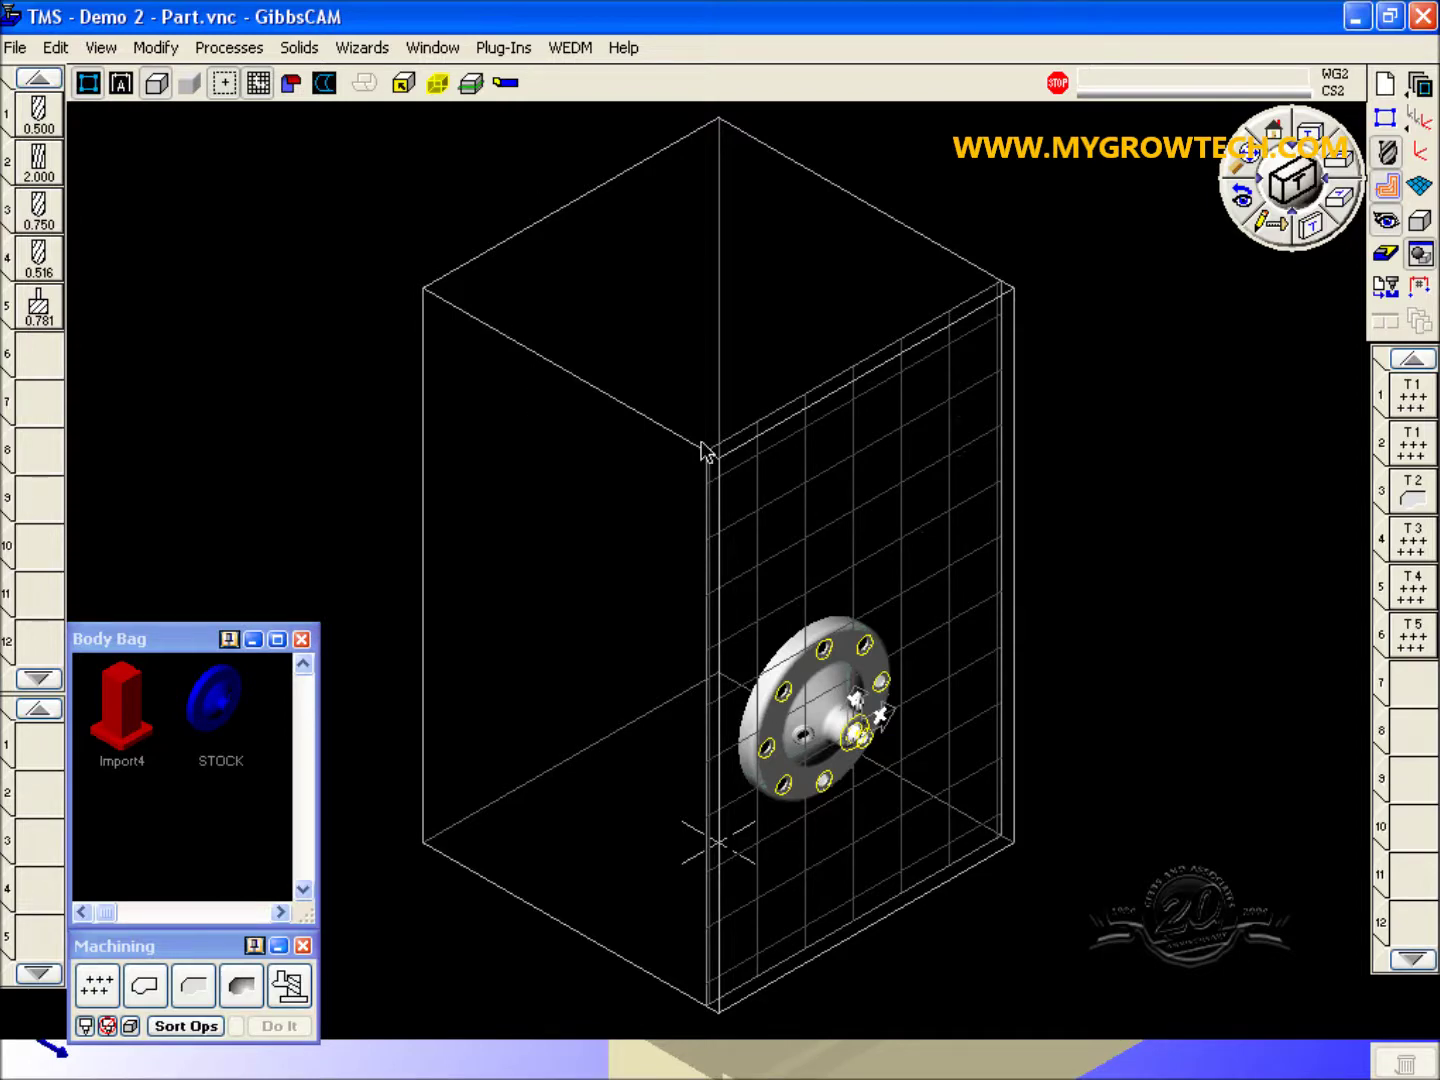
Step: Open the TMS setup and set the direction to Zig Zag + B, with Y count 2, start 9.7 and step -9.7
{"action": "left_click", "coordinate": [518, 47]}
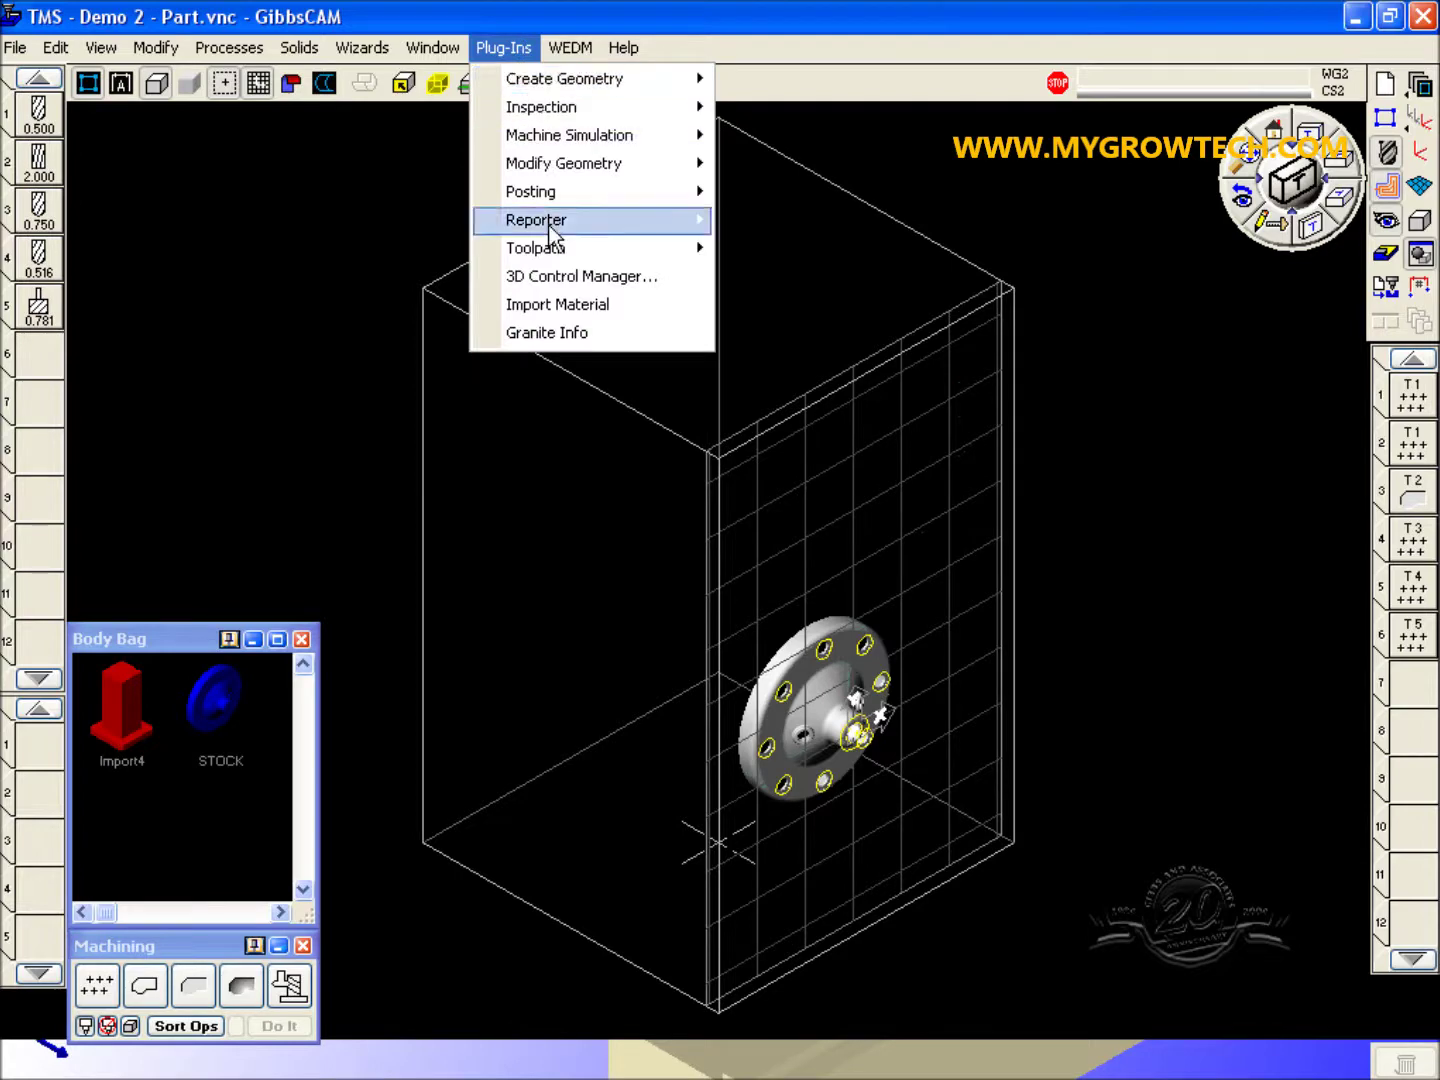
{"action": "mouse_move", "coordinate": [886, 278]}
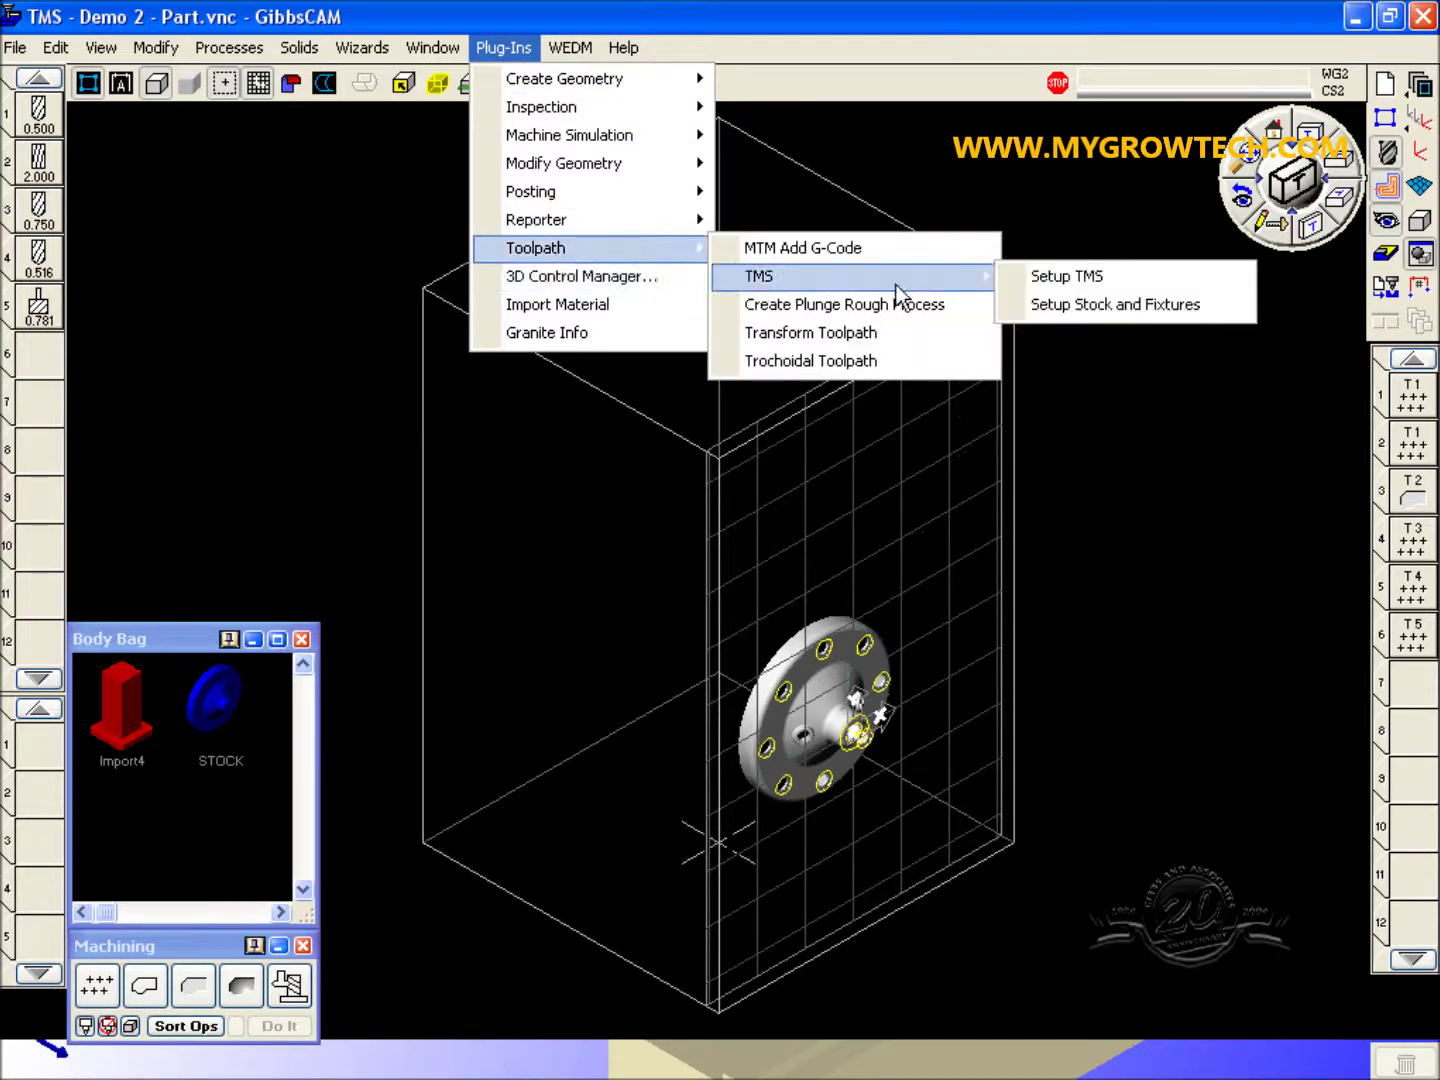
{"action": "left_click", "coordinate": [1073, 281]}
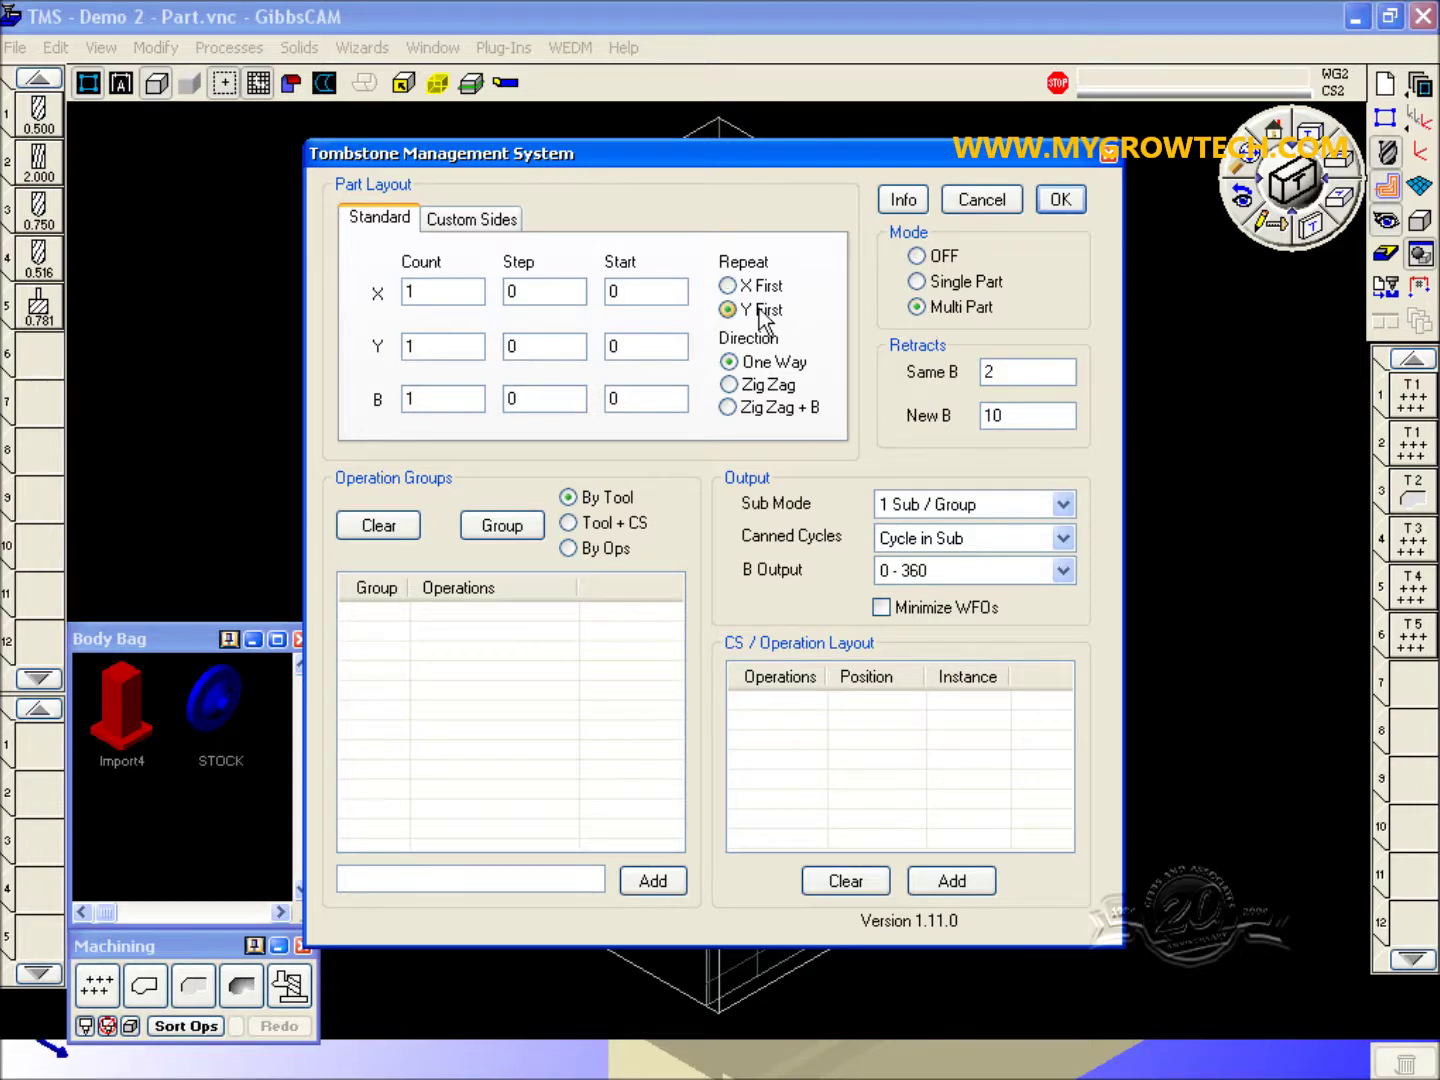
{"action": "left_click", "coordinate": [764, 416]}
{"action": "left_click", "coordinate": [456, 290]}
{"action": "left_click", "coordinate": [444, 347]}
{"action": "type", "text": "2"}
{"action": "double_click", "coordinate": [634, 350]}
{"action": "type", "text": "9"}
{"action": "double_click", "coordinate": [563, 346]}
{"action": "type", "text": "-9.7"}
Step: Set the tombstone's B layout to a count of 4 with a step of 90
{"action": "double_click", "coordinate": [447, 394]}
{"action": "type", "text": "4"}
{"action": "double_click", "coordinate": [520, 400]}
{"action": "type", "text": "90"}
Step: Group the operations by tool, accept the tombstone setup, and reopen the new TMS operation to check it
{"action": "left_click", "coordinate": [506, 526]}
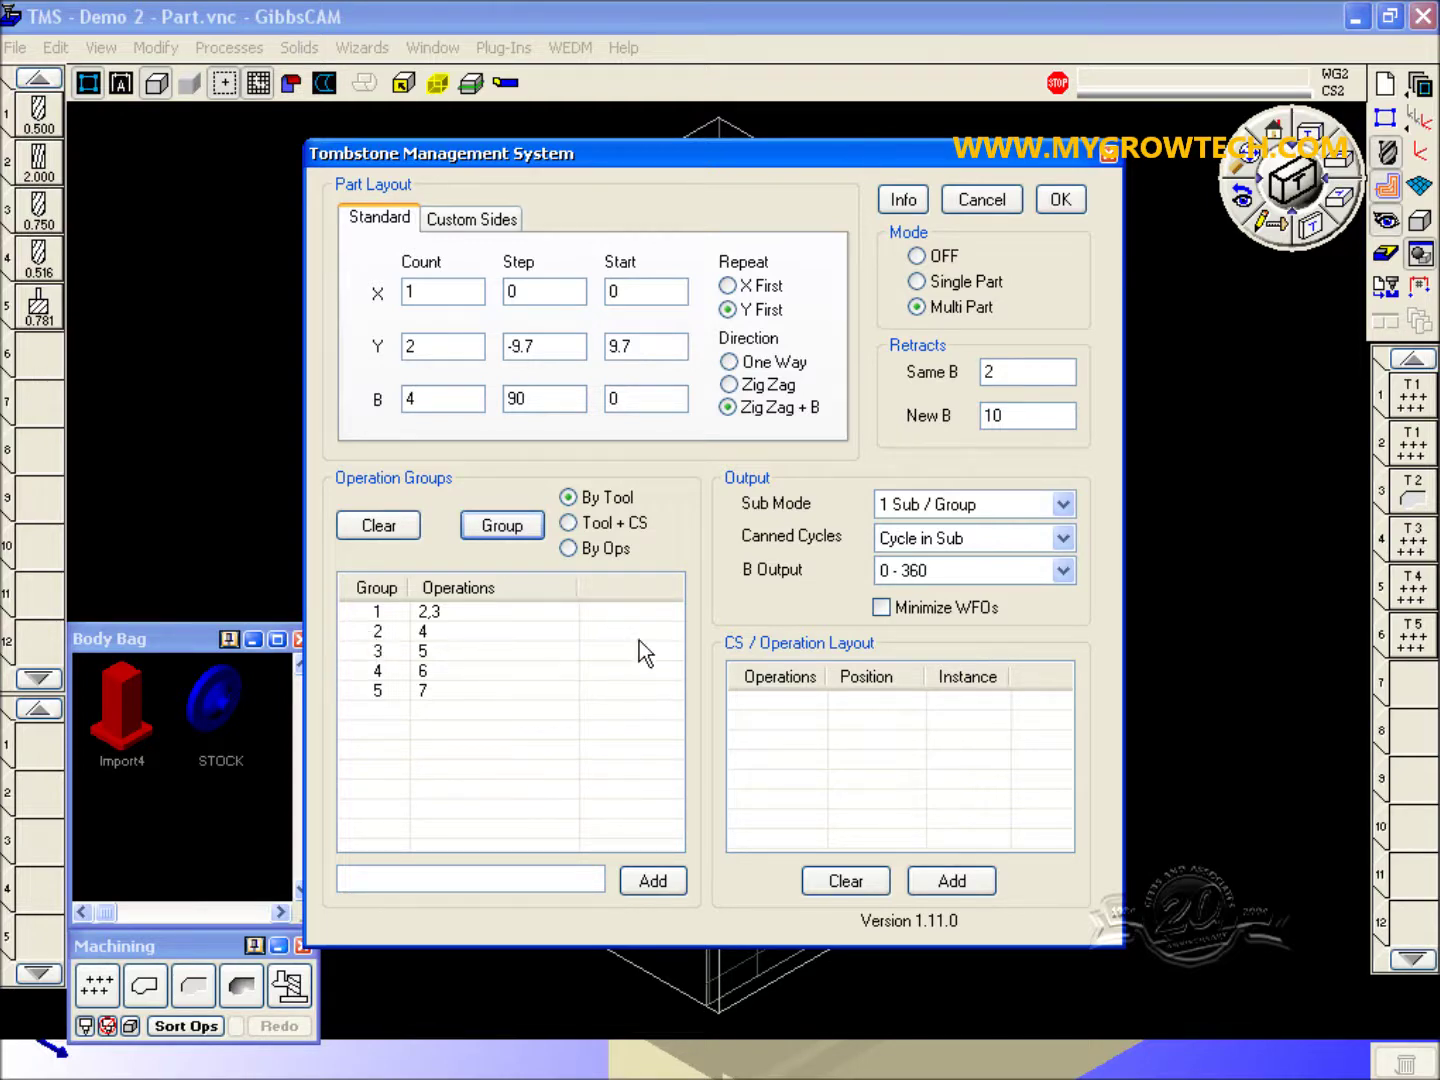
{"action": "left_click", "coordinate": [1055, 205]}
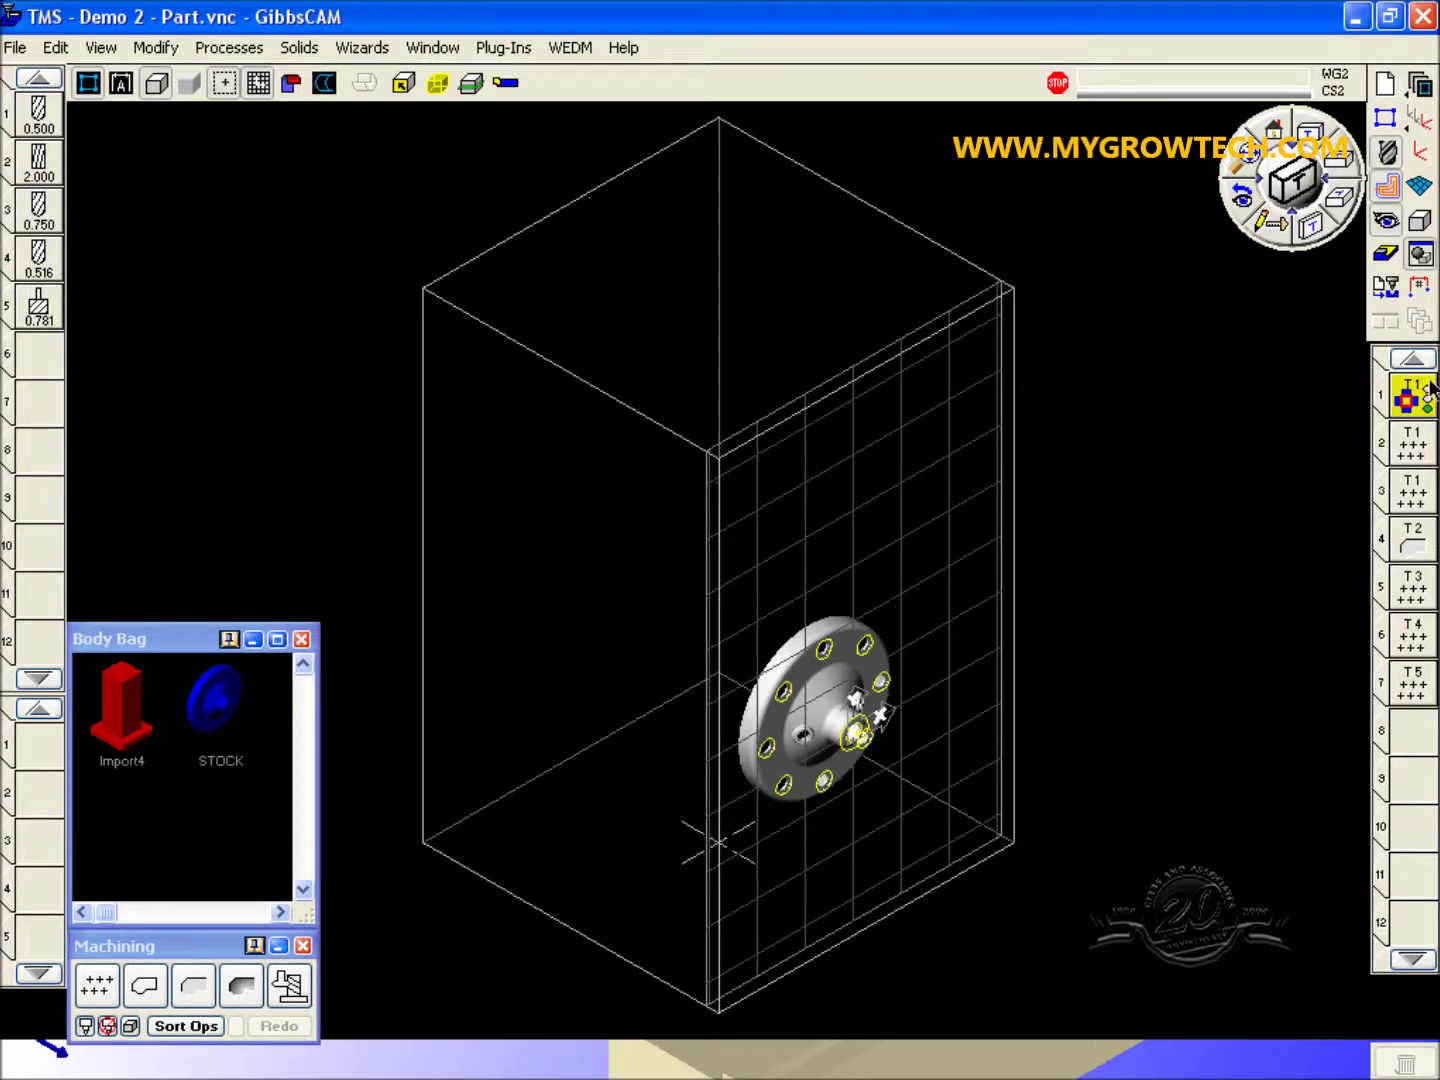
{"action": "double_click", "coordinate": [1410, 398]}
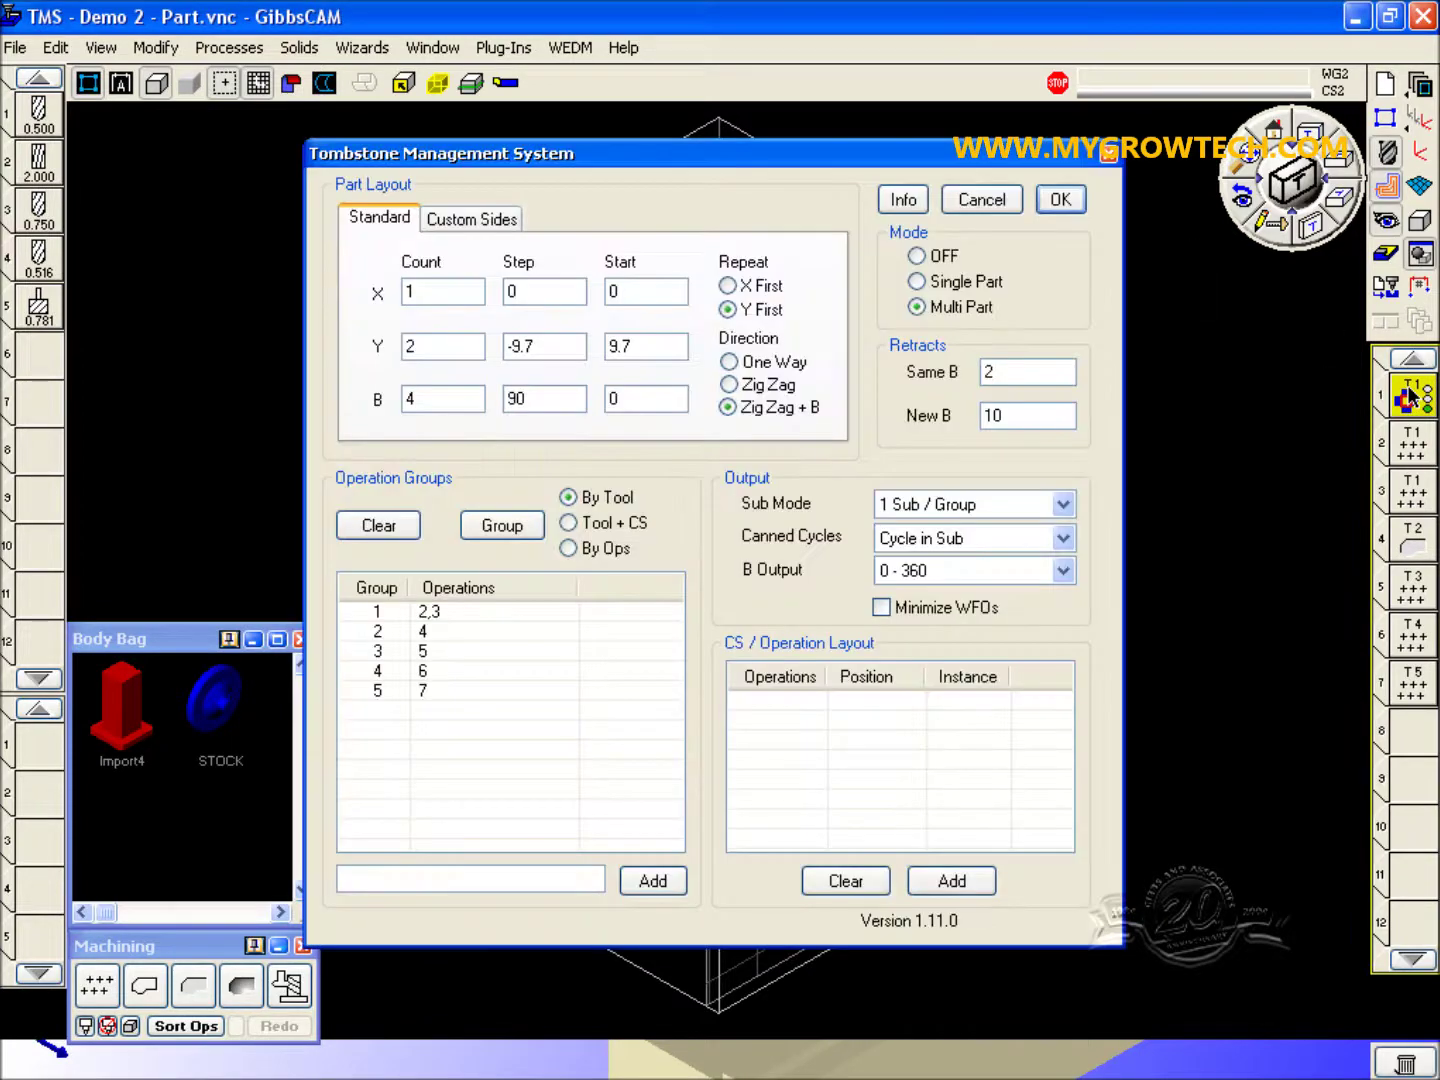
{"action": "left_click", "coordinate": [1061, 199]}
Step: Activate the LEFT HOLE 1ST and RIGHT HOLE coordinate systems in turn to examine their planes on the part
{"action": "left_click", "coordinate": [1409, 150]}
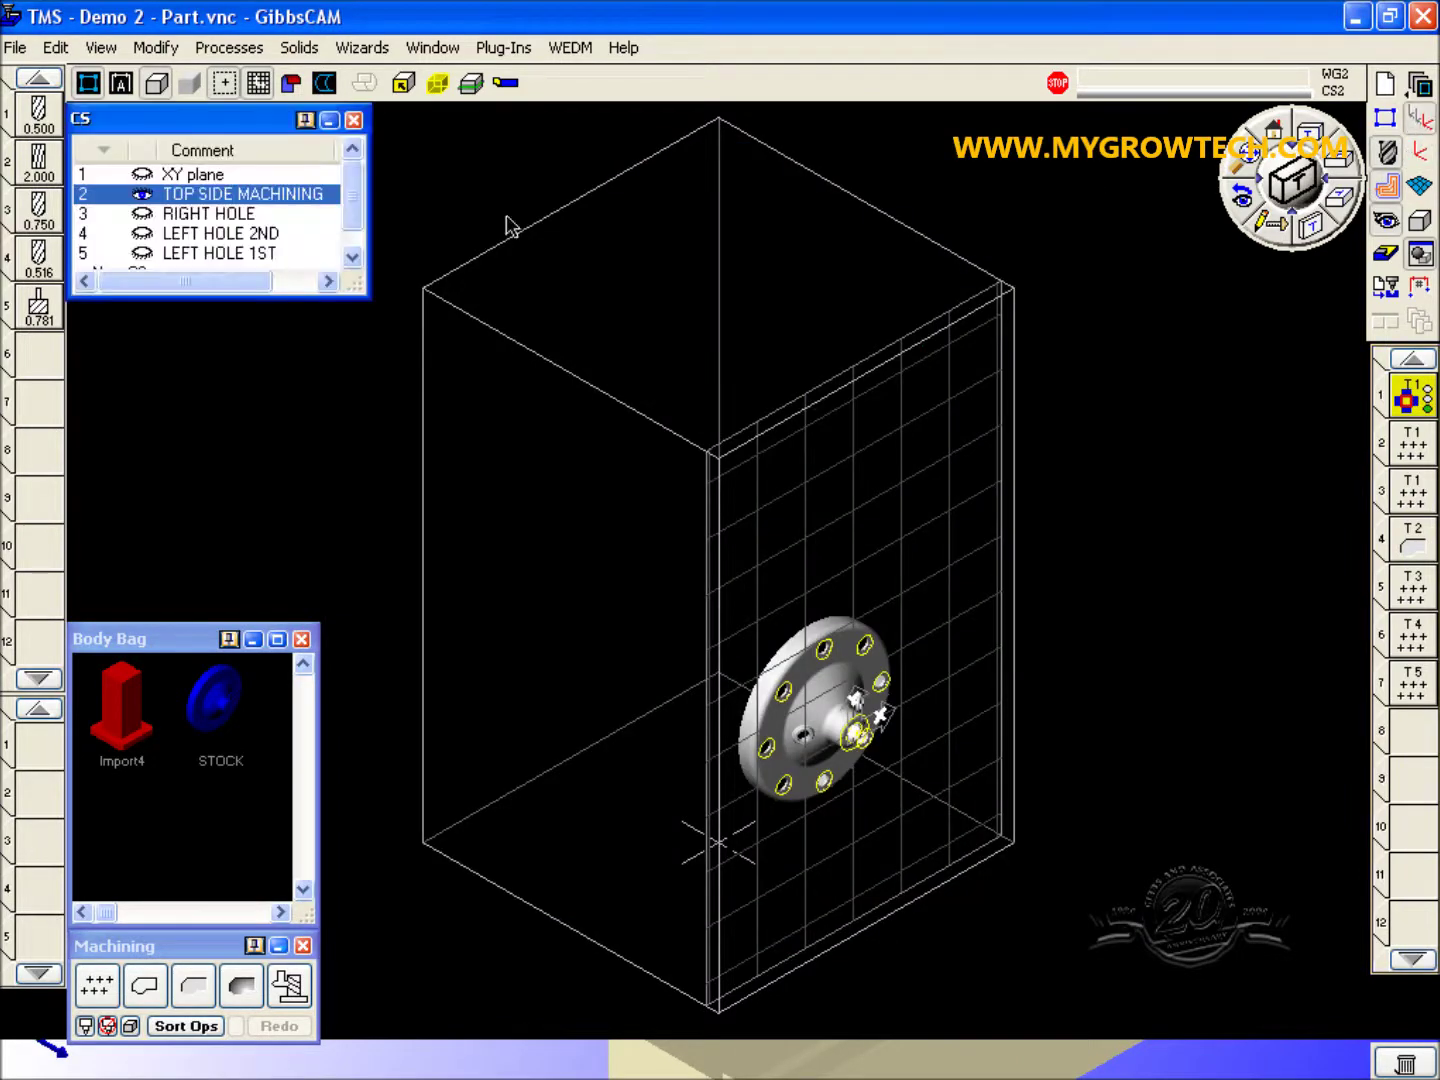
{"action": "left_click", "coordinate": [266, 255]}
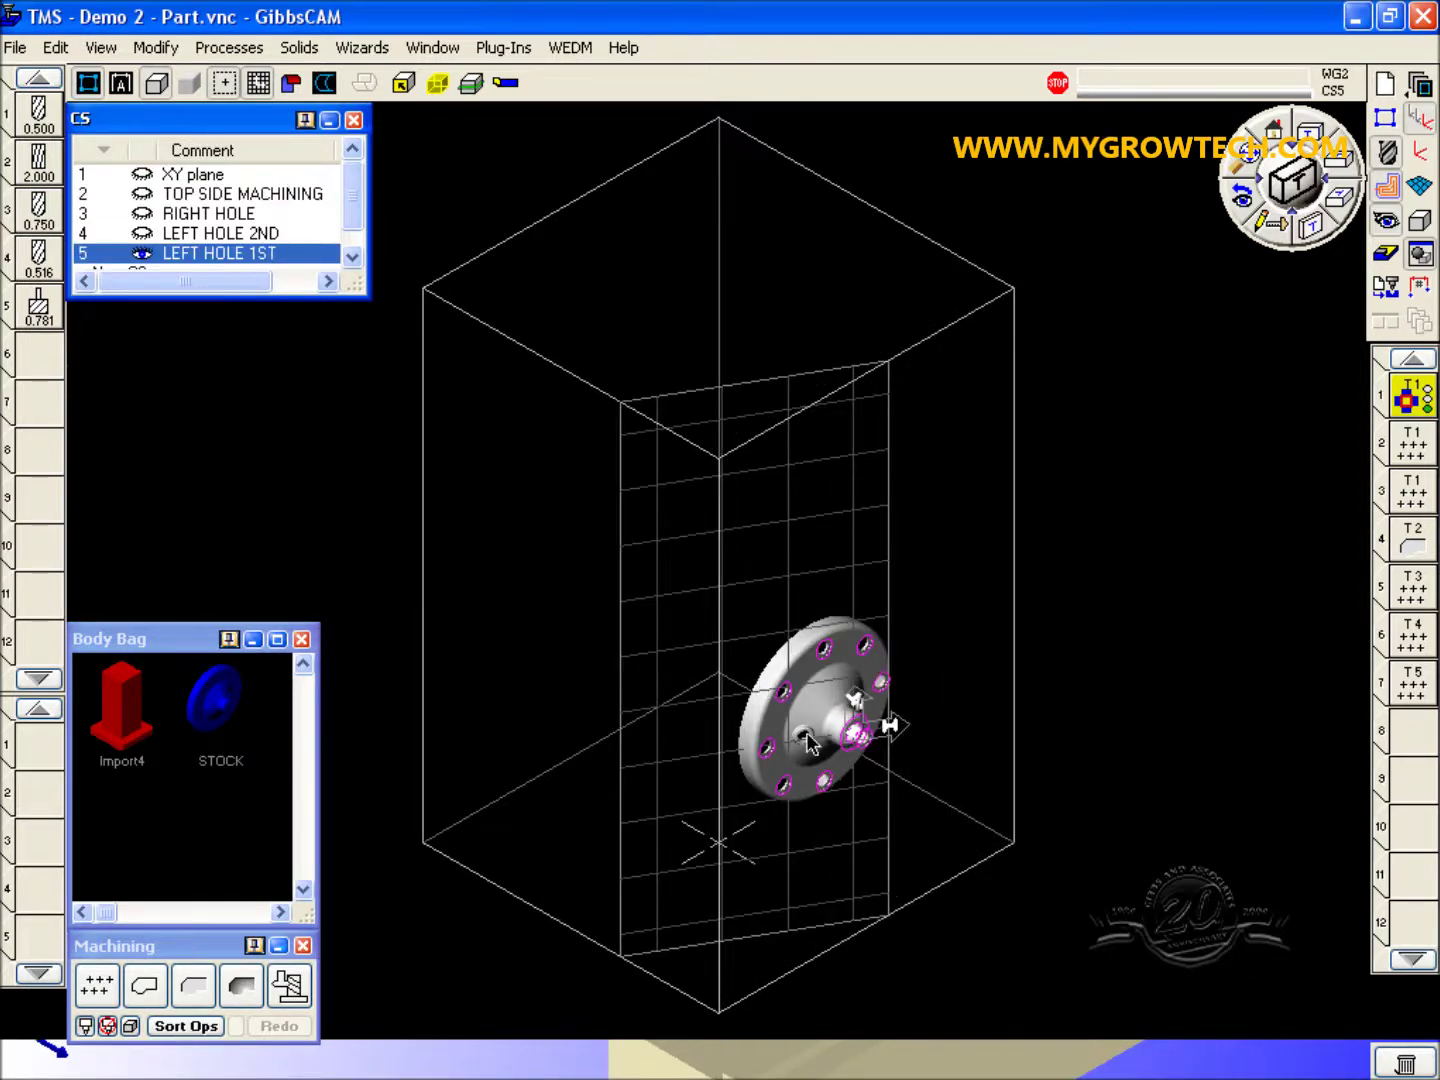
{"action": "left_click", "coordinate": [242, 212]}
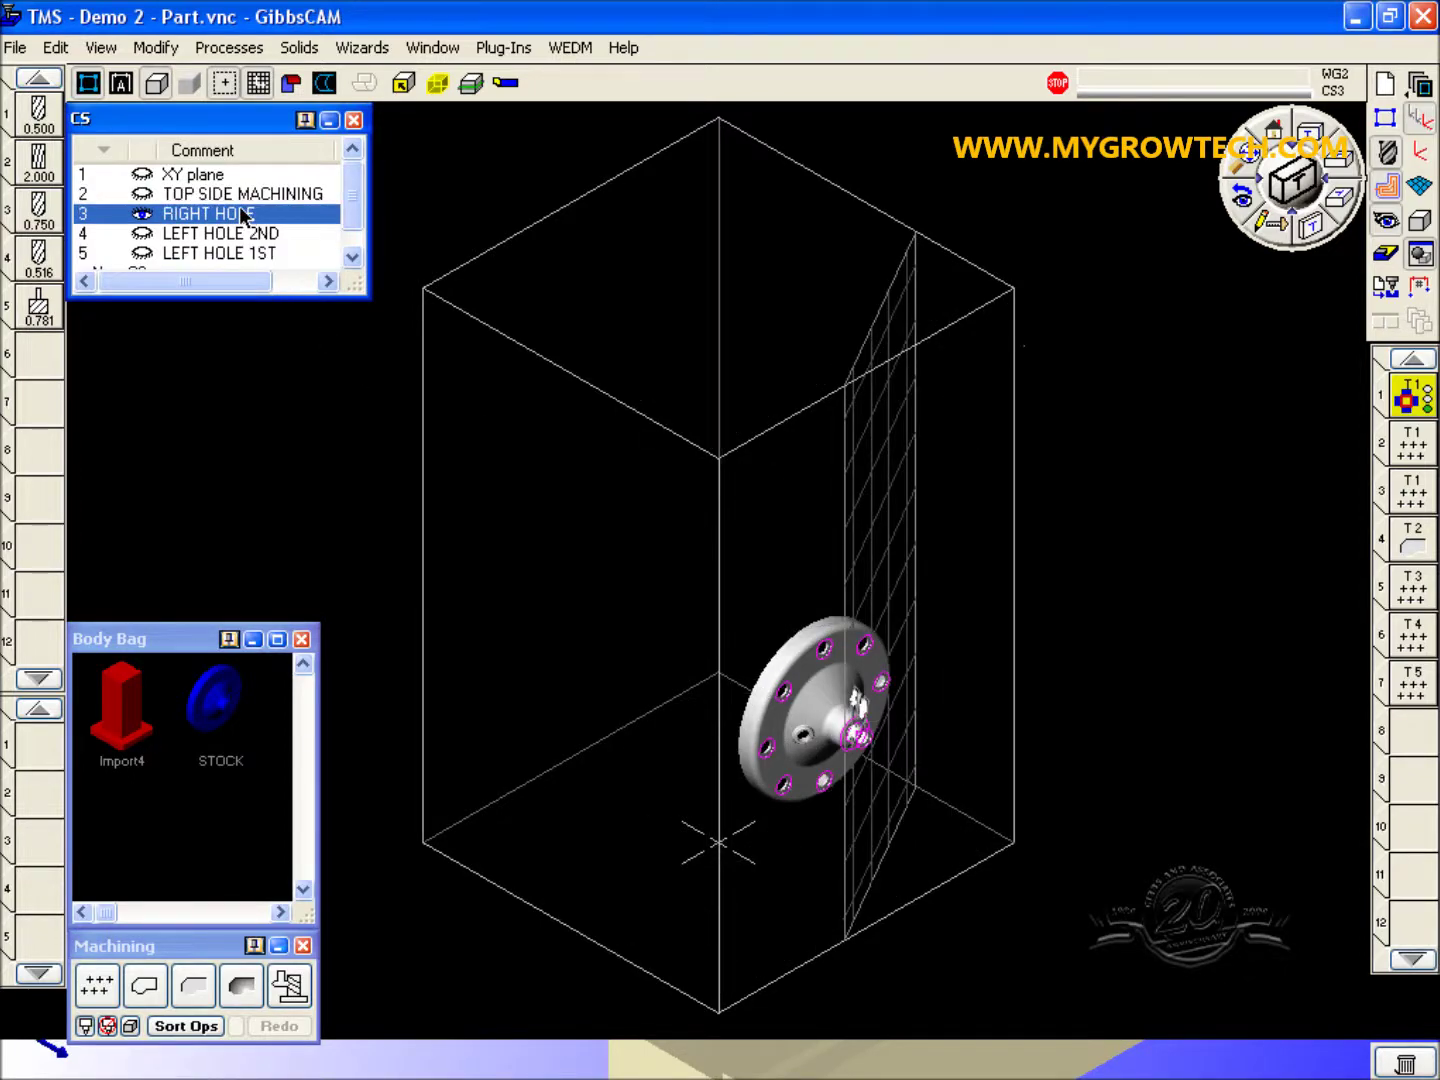
{"action": "left_click", "coordinate": [353, 119]}
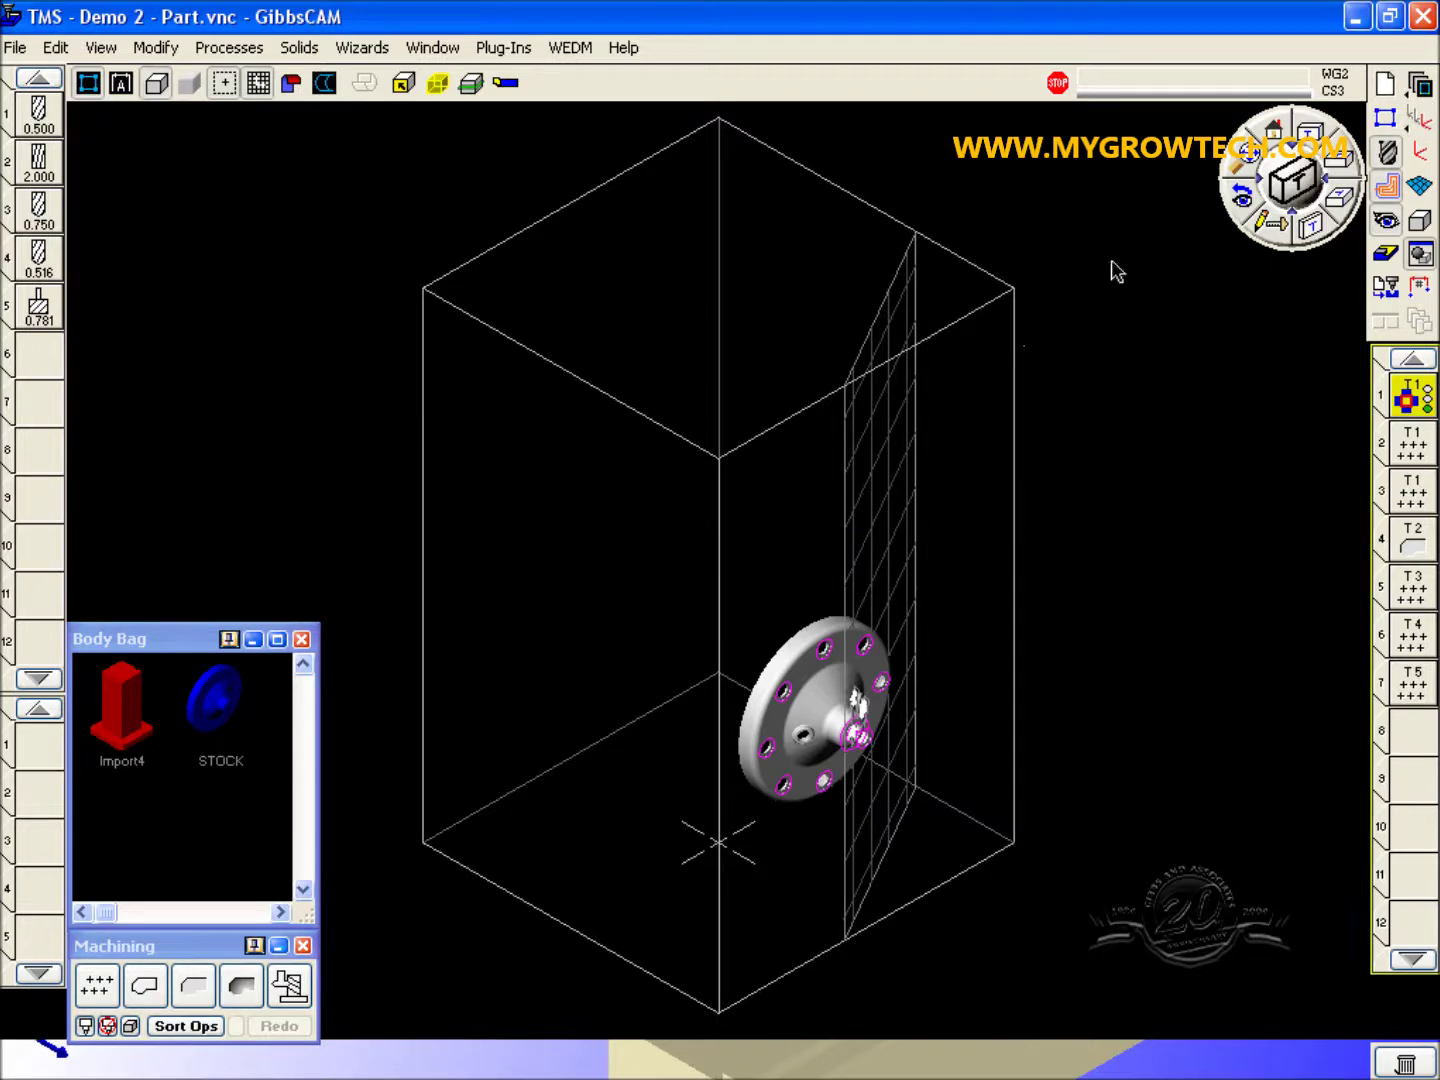
Step: Reopen the TMS operation and add a layout entry for the RIGHT HOLE coordinate system's operation, retrieving its B position
{"action": "double_click", "coordinate": [1421, 402]}
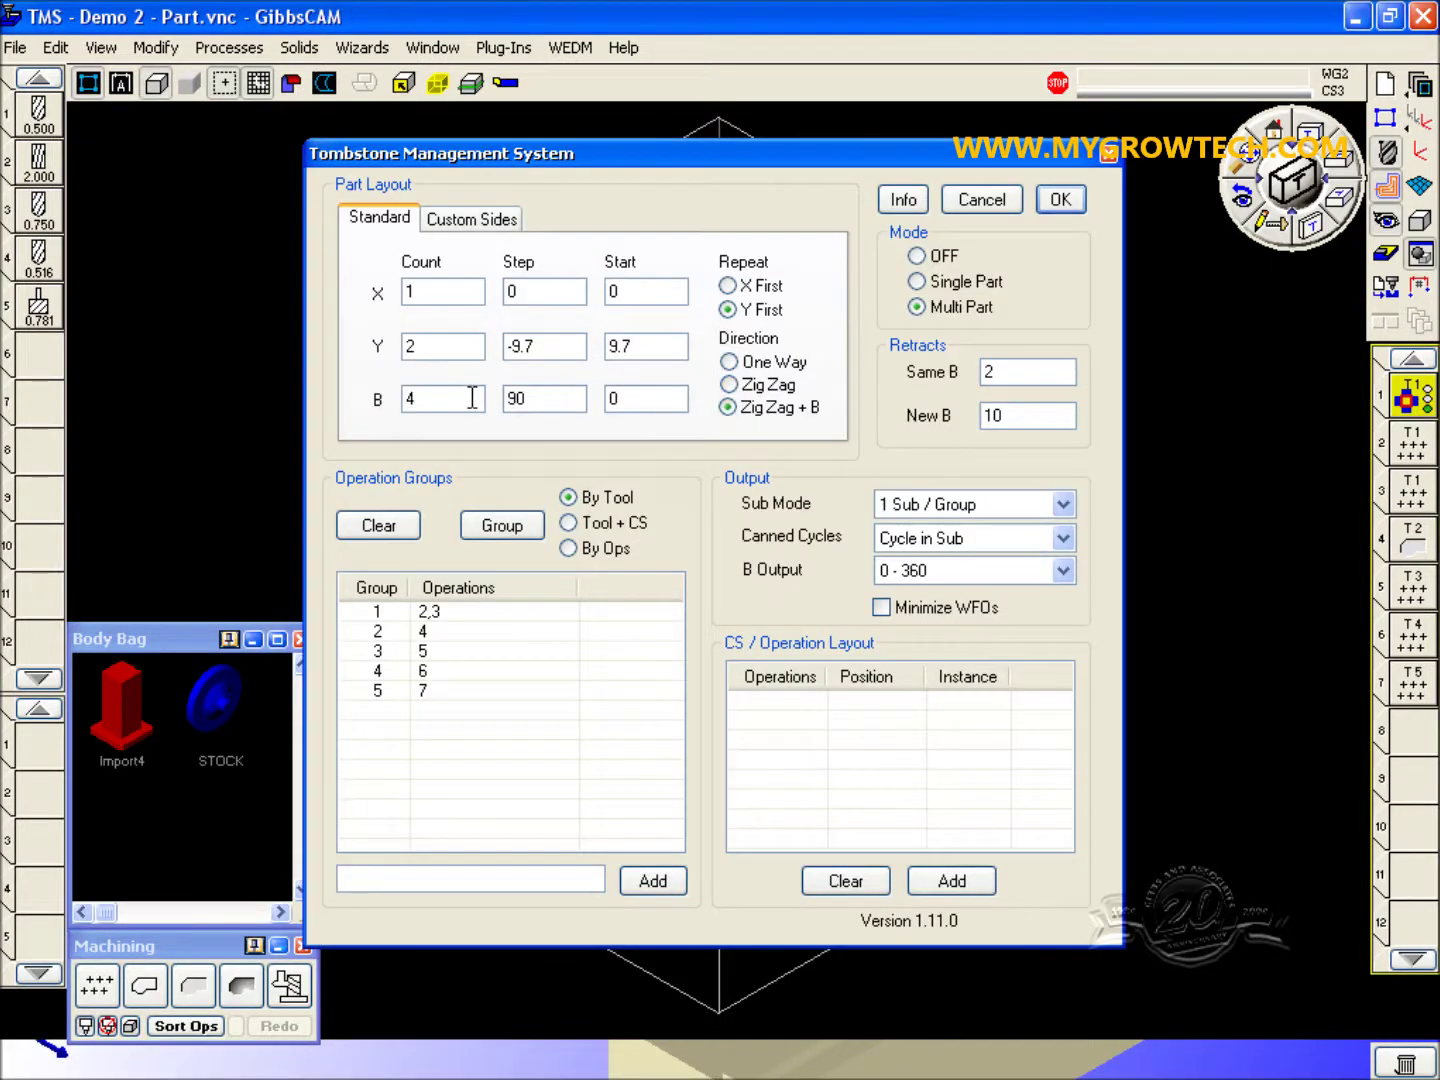
{"action": "double_click", "coordinate": [543, 397]}
{"action": "left_click", "coordinate": [921, 880]}
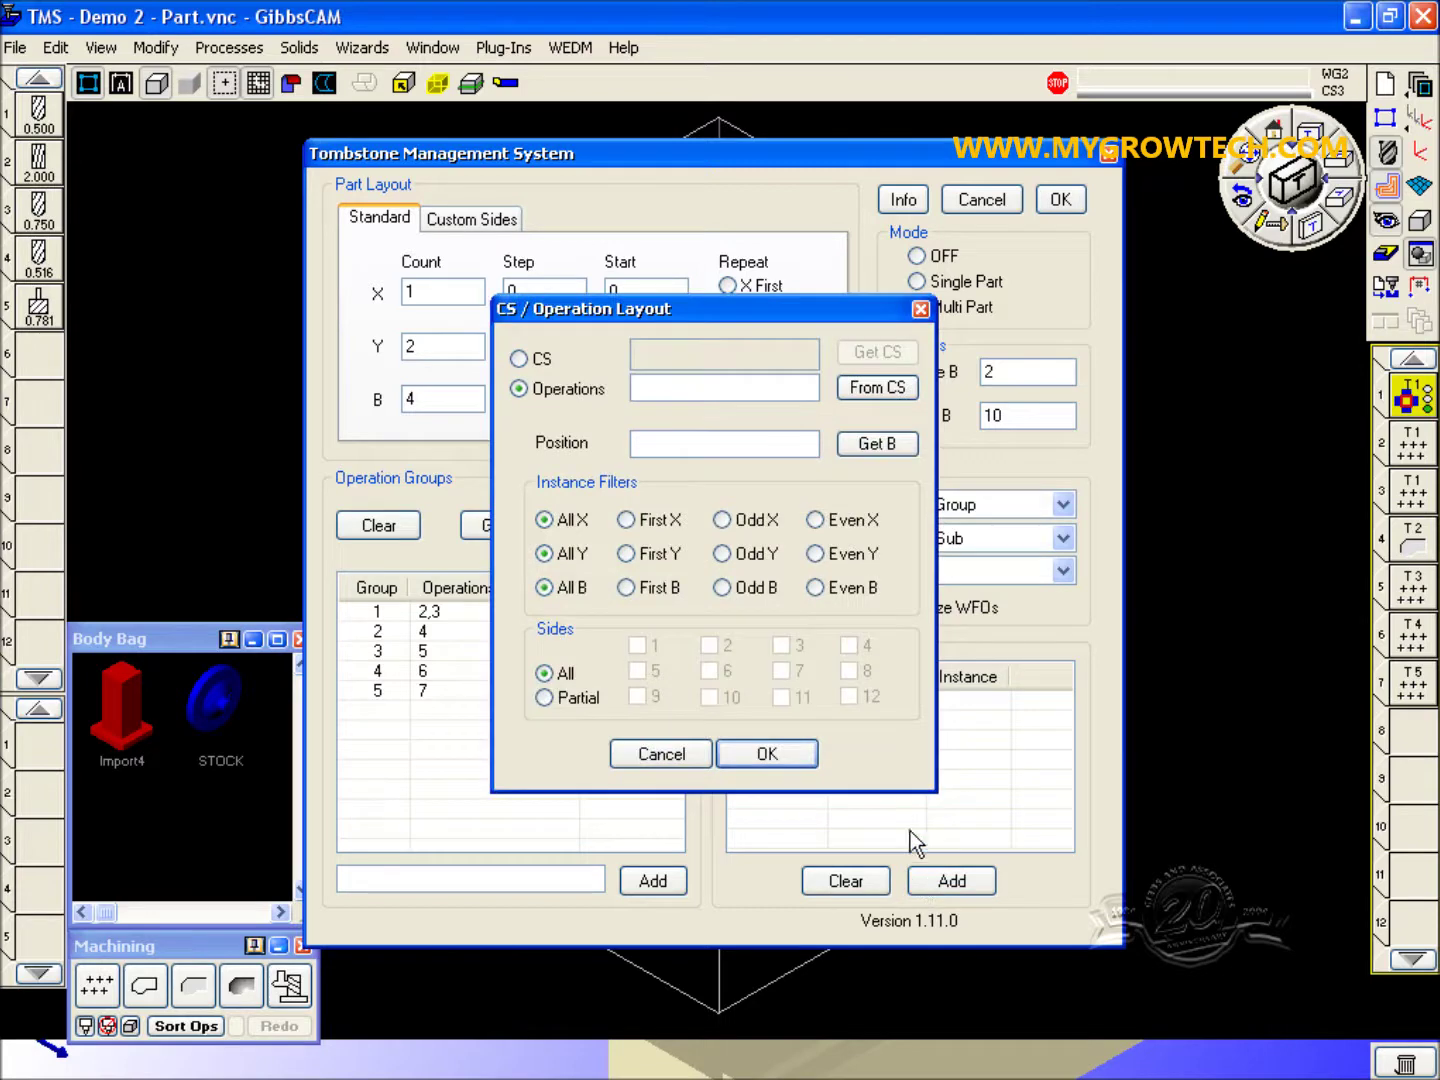
{"action": "left_click", "coordinate": [878, 388]}
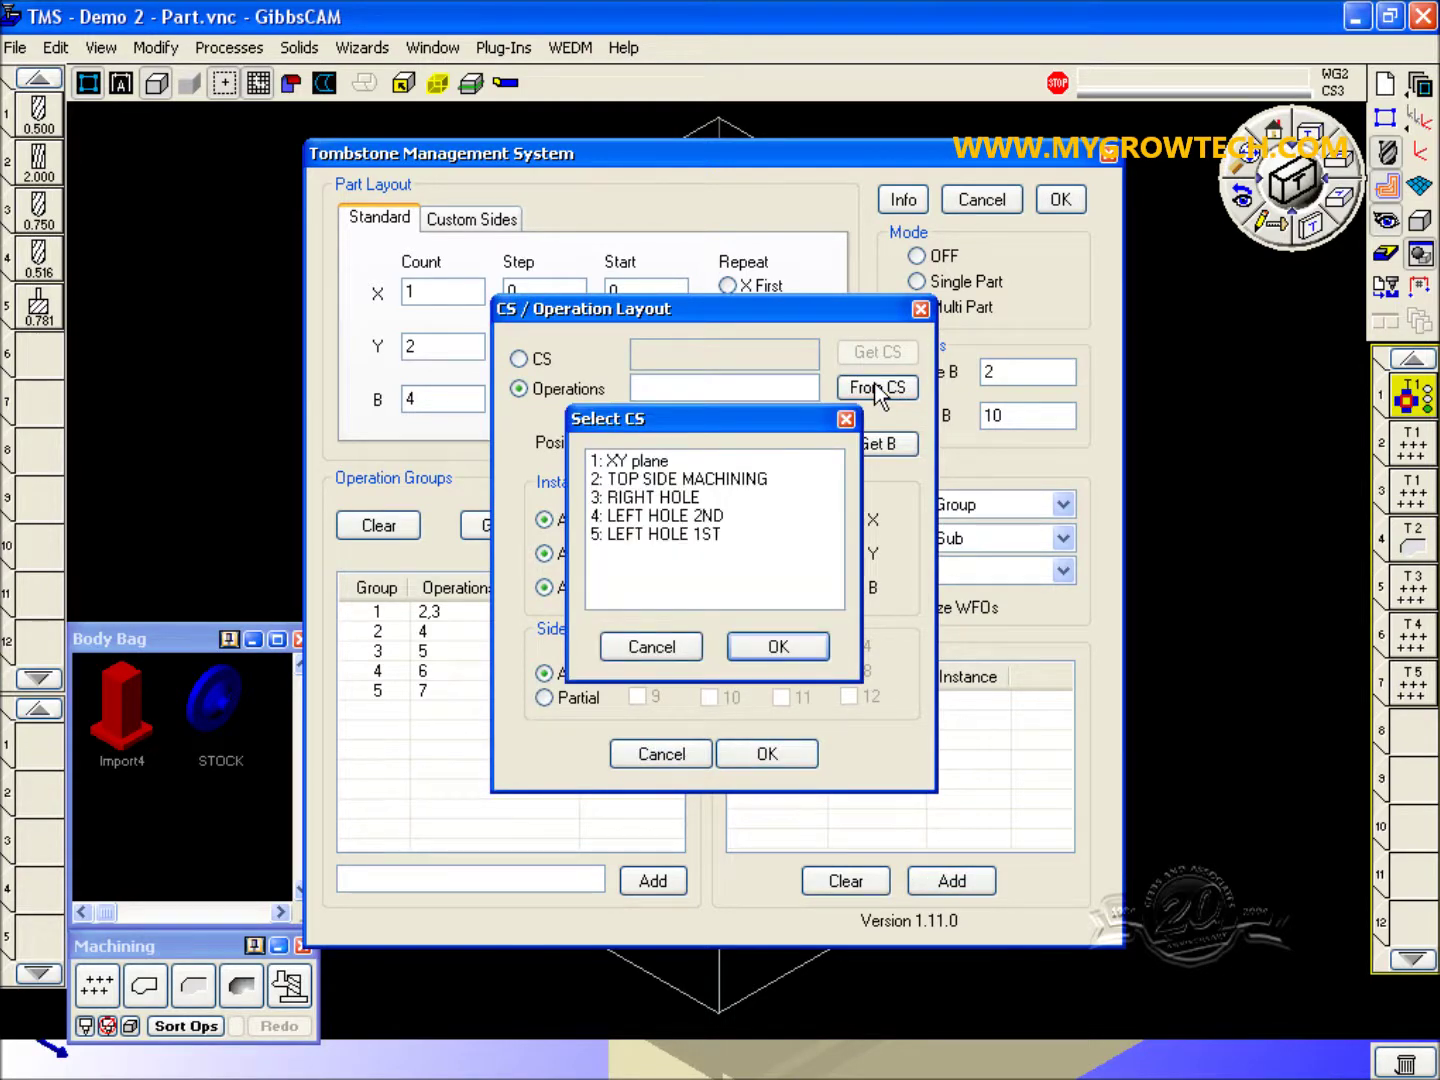
{"action": "left_click", "coordinate": [671, 498]}
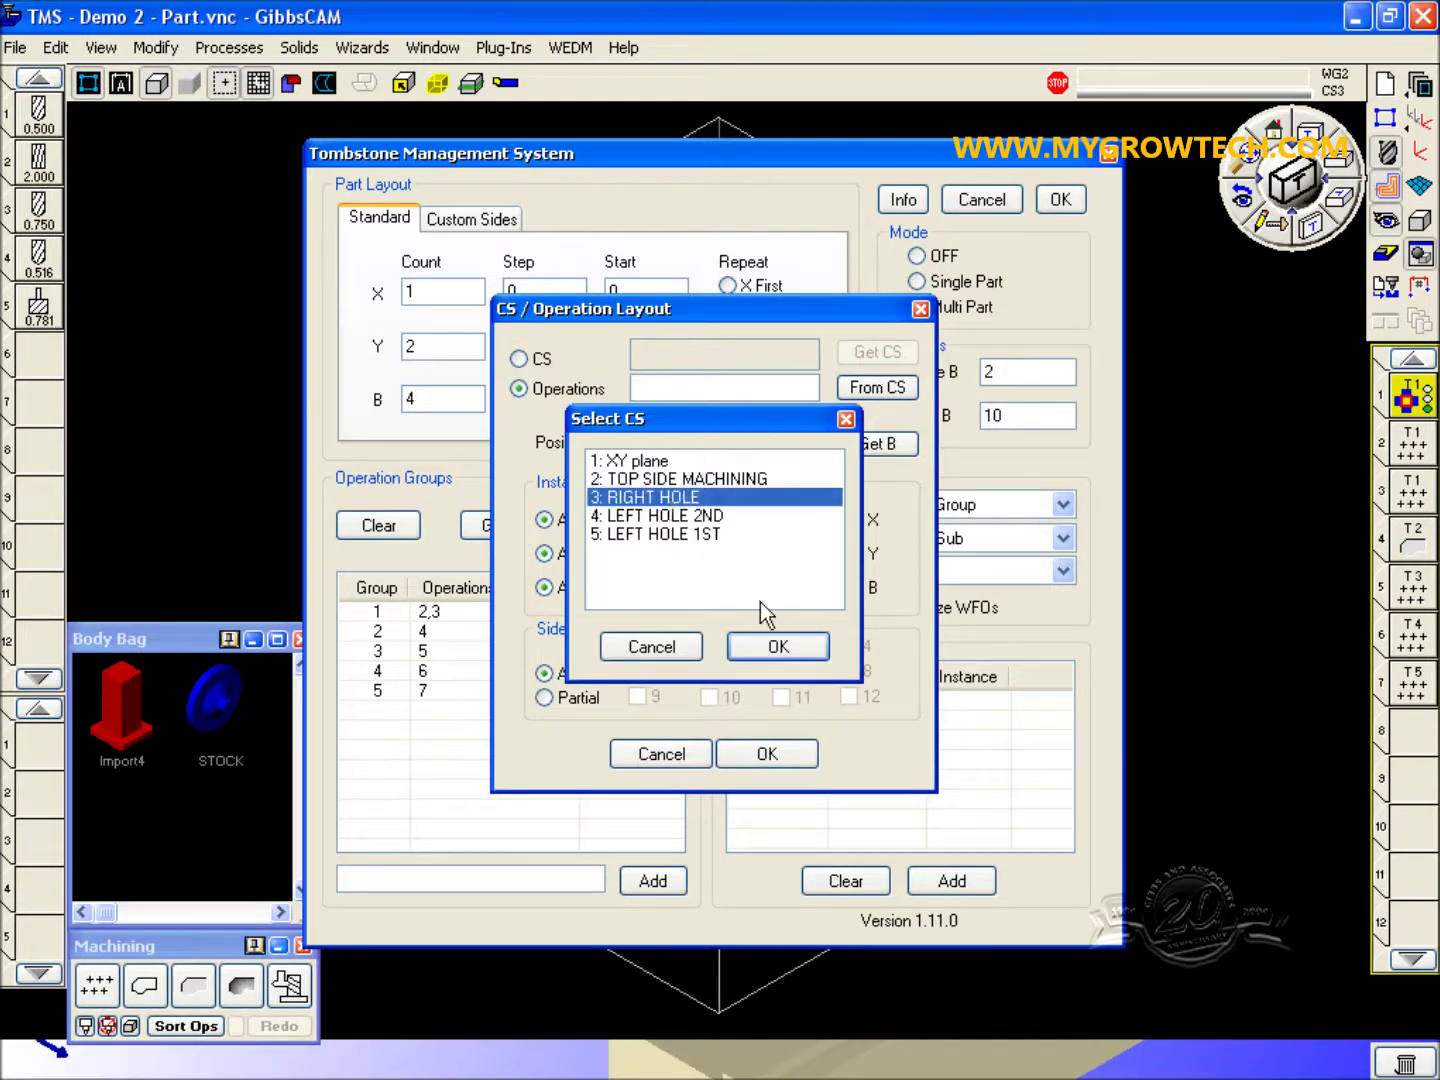
{"action": "left_click", "coordinate": [779, 646]}
{"action": "left_click", "coordinate": [877, 445]}
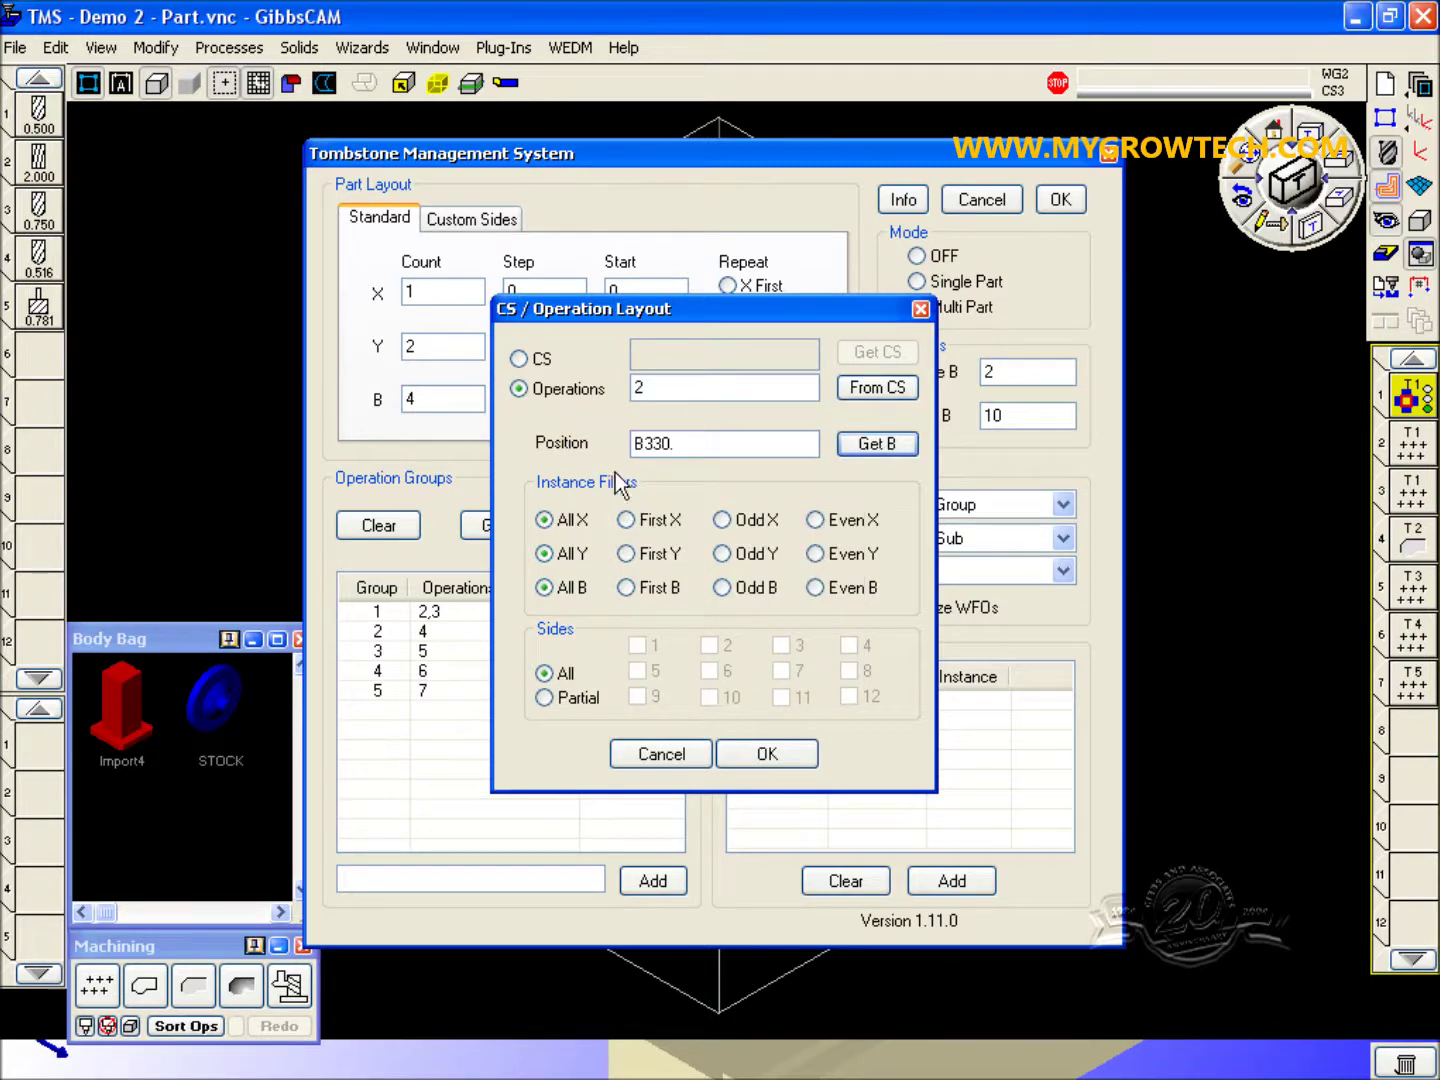
{"action": "left_click", "coordinate": [766, 752]}
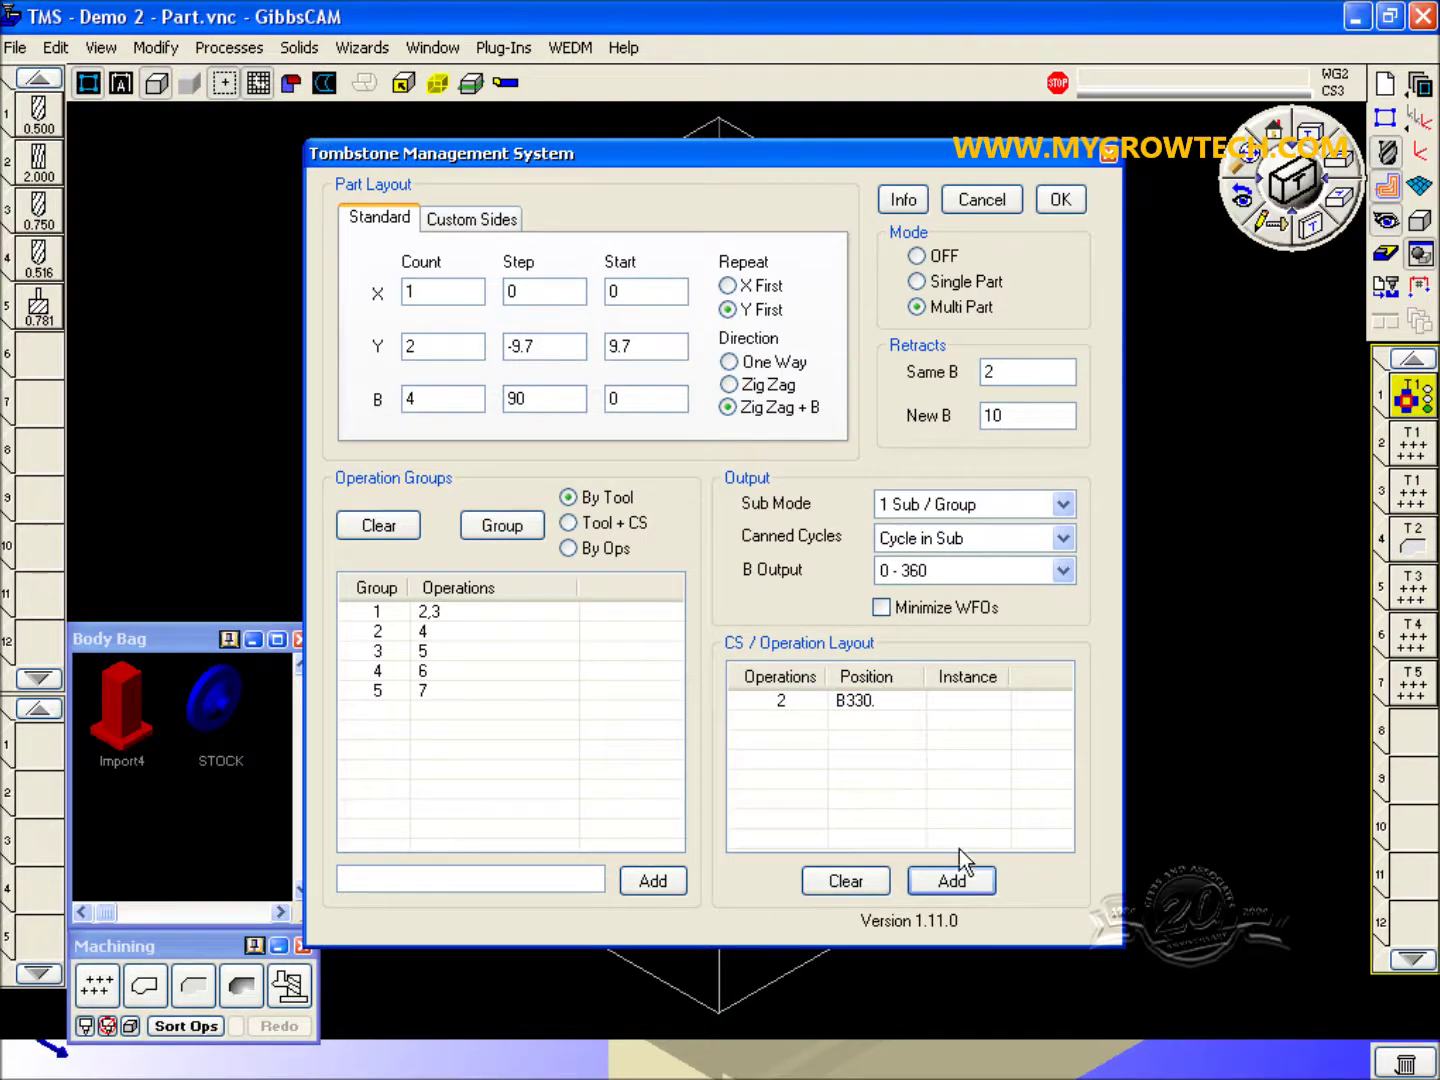
Step: Add a layout entry for the LEFT HOLE 1ST coordinate system's operation with its B position retrieved, and accept the tombstone setup
{"action": "left_click", "coordinate": [966, 877]}
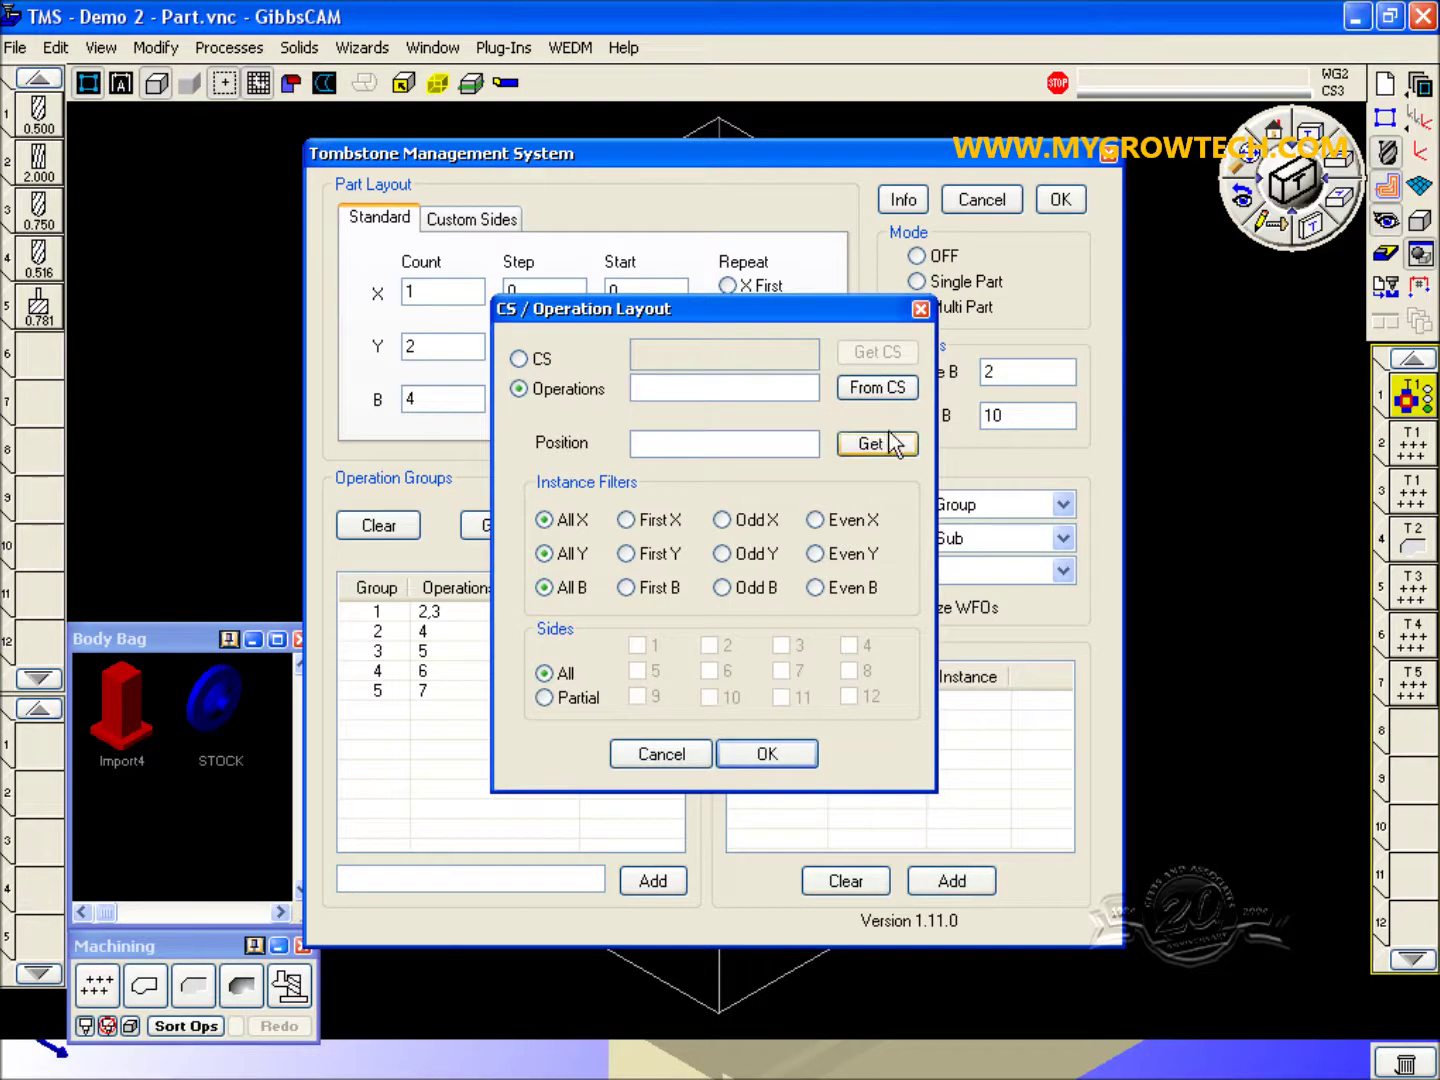
{"action": "left_click", "coordinate": [880, 390]}
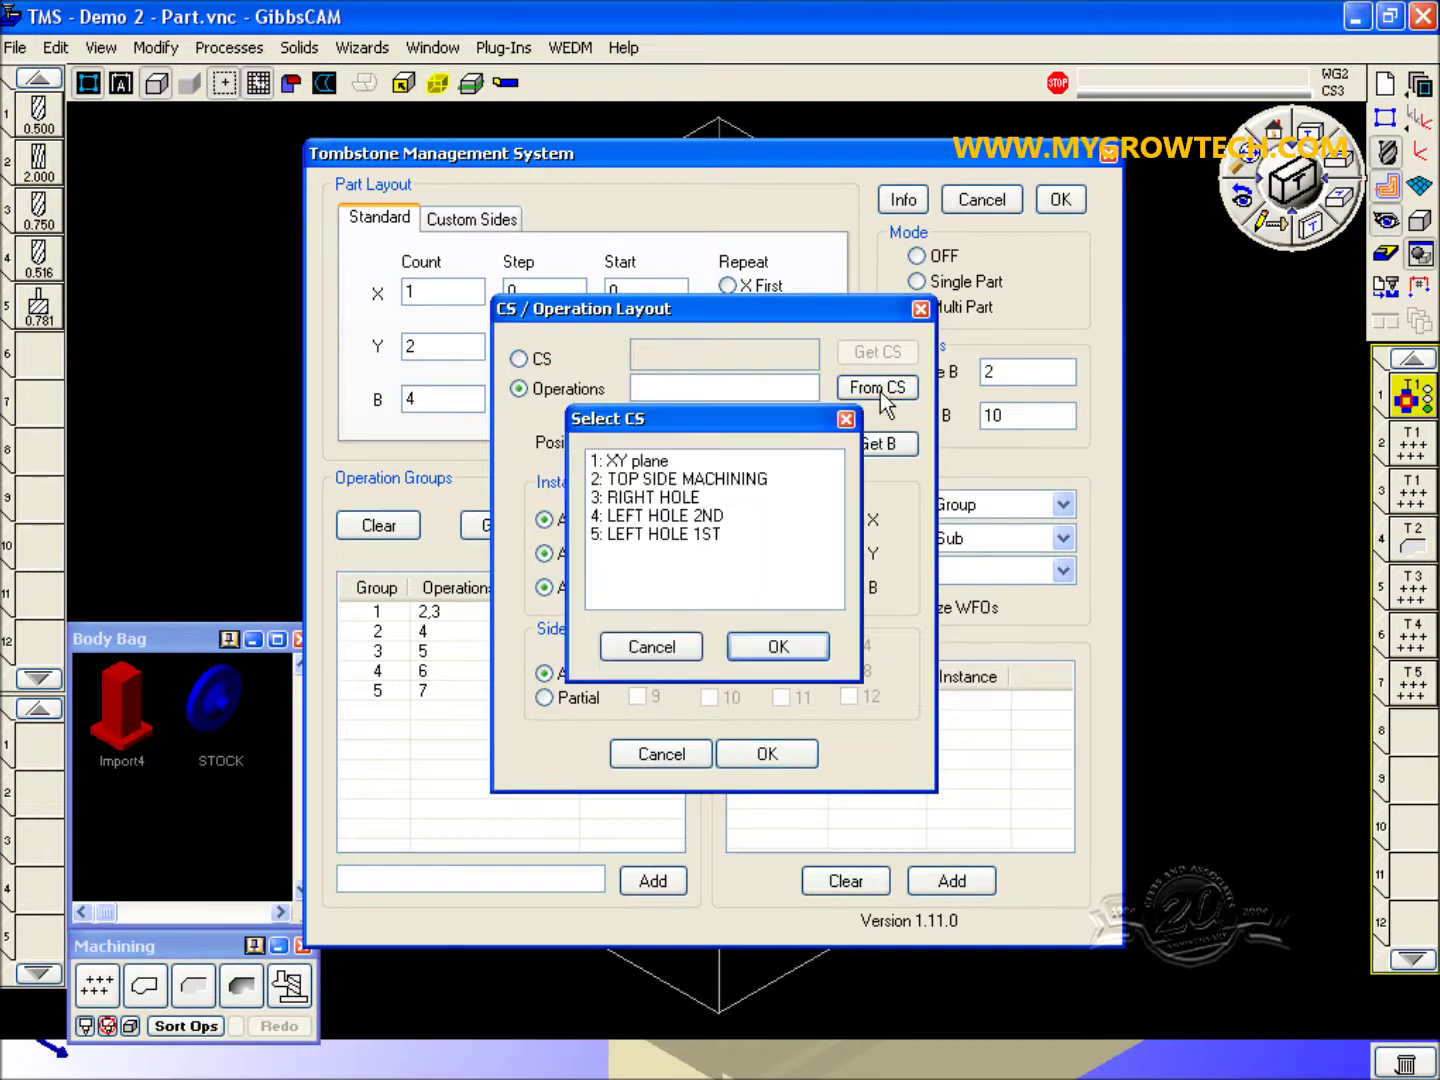
{"action": "left_click", "coordinate": [665, 534]}
{"action": "left_click", "coordinate": [791, 654]}
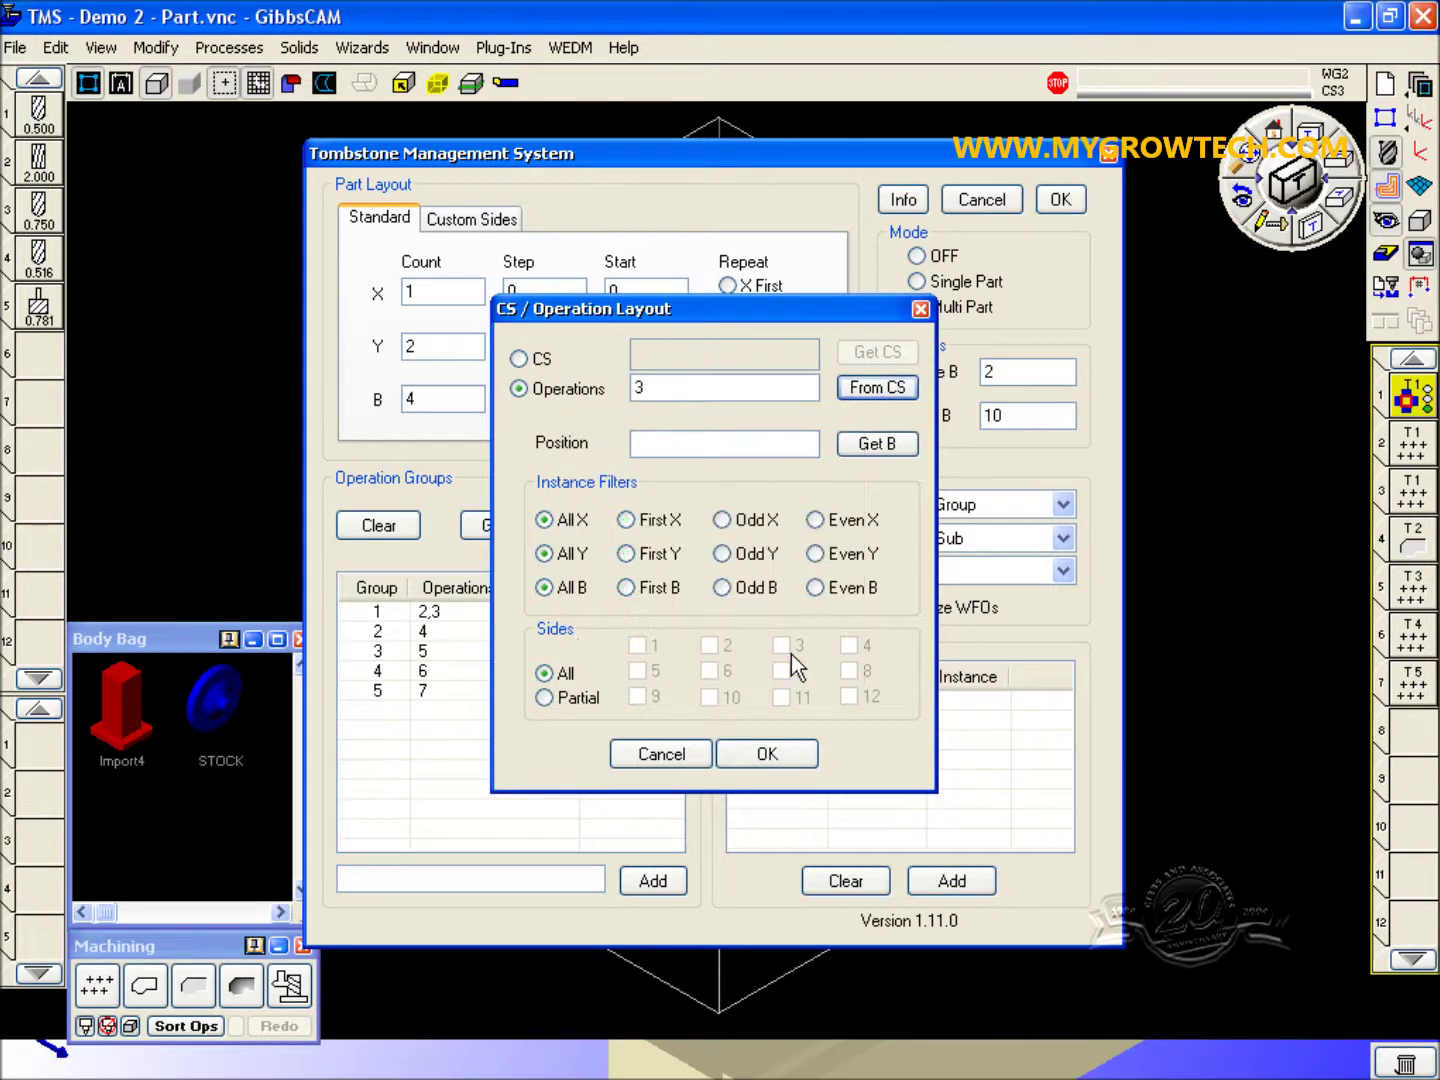
{"action": "left_click", "coordinate": [883, 443]}
{"action": "left_click", "coordinate": [762, 753]}
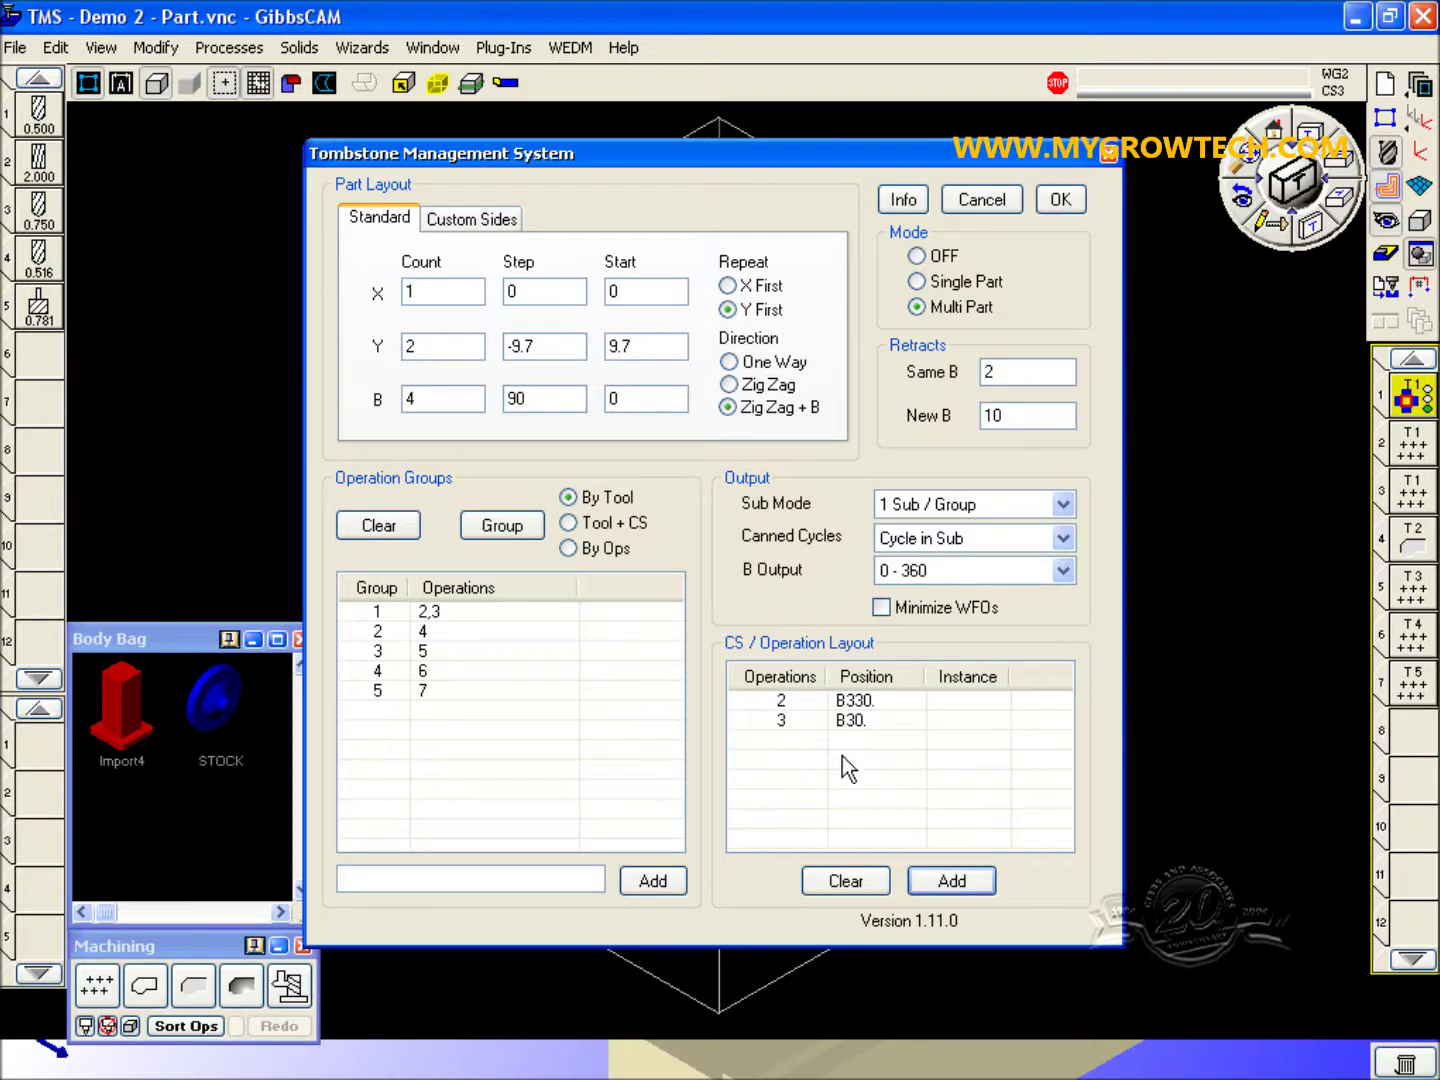
{"action": "left_click", "coordinate": [1057, 200]}
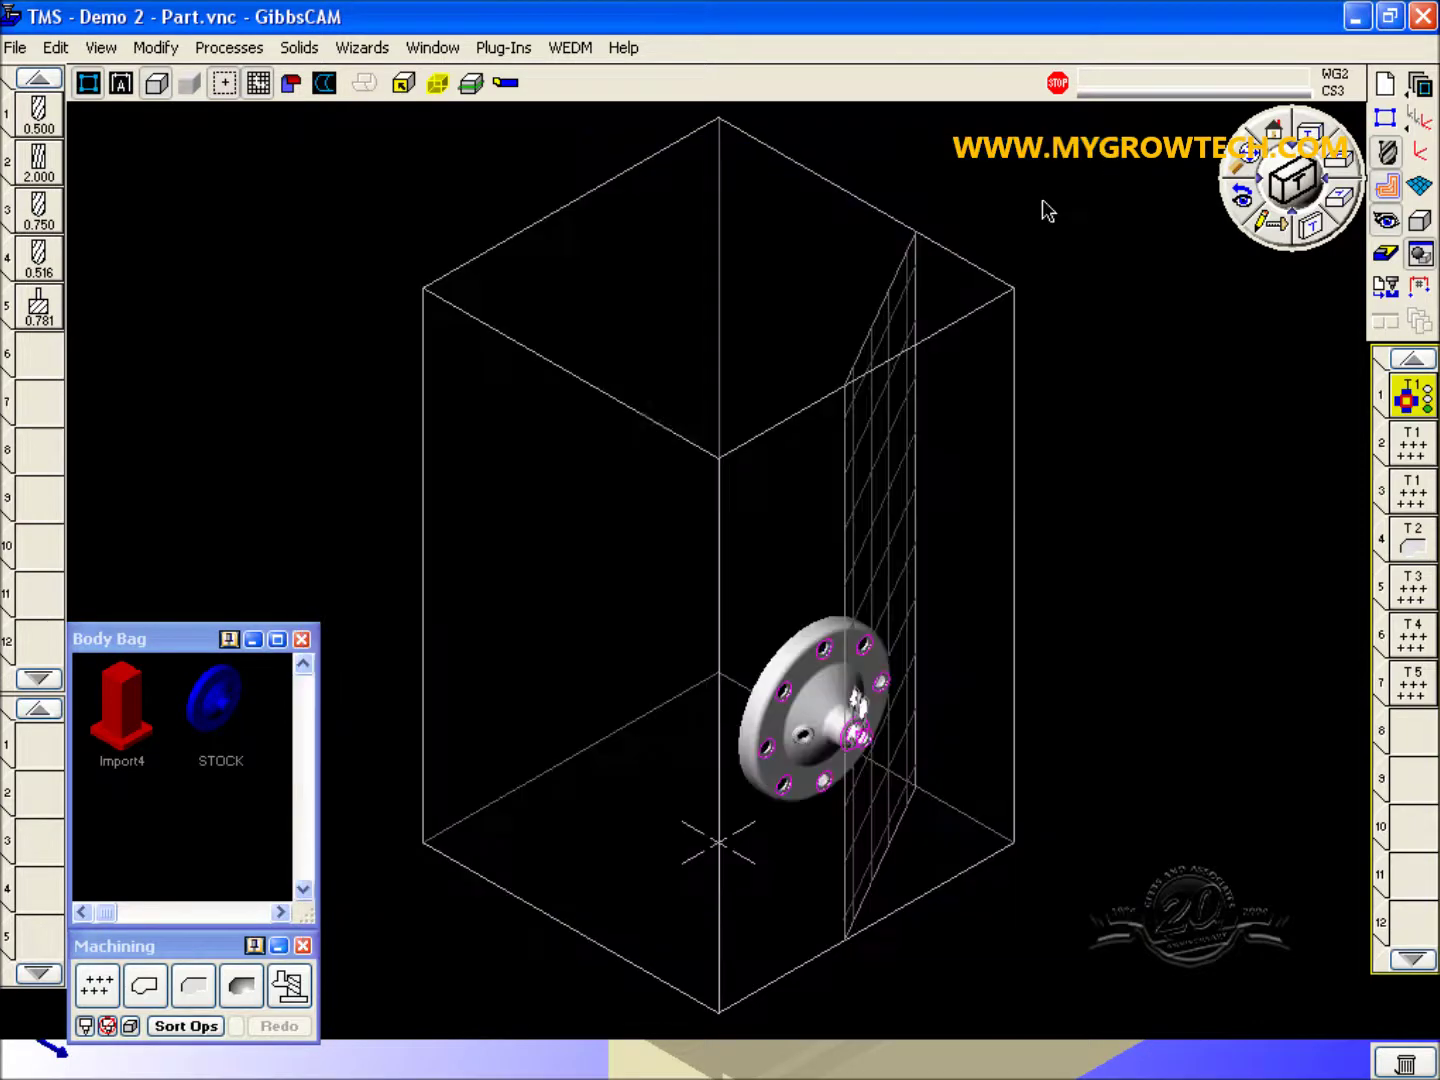
Step: Start the machine simulation of the tombstone program
{"action": "left_click", "coordinate": [505, 48]}
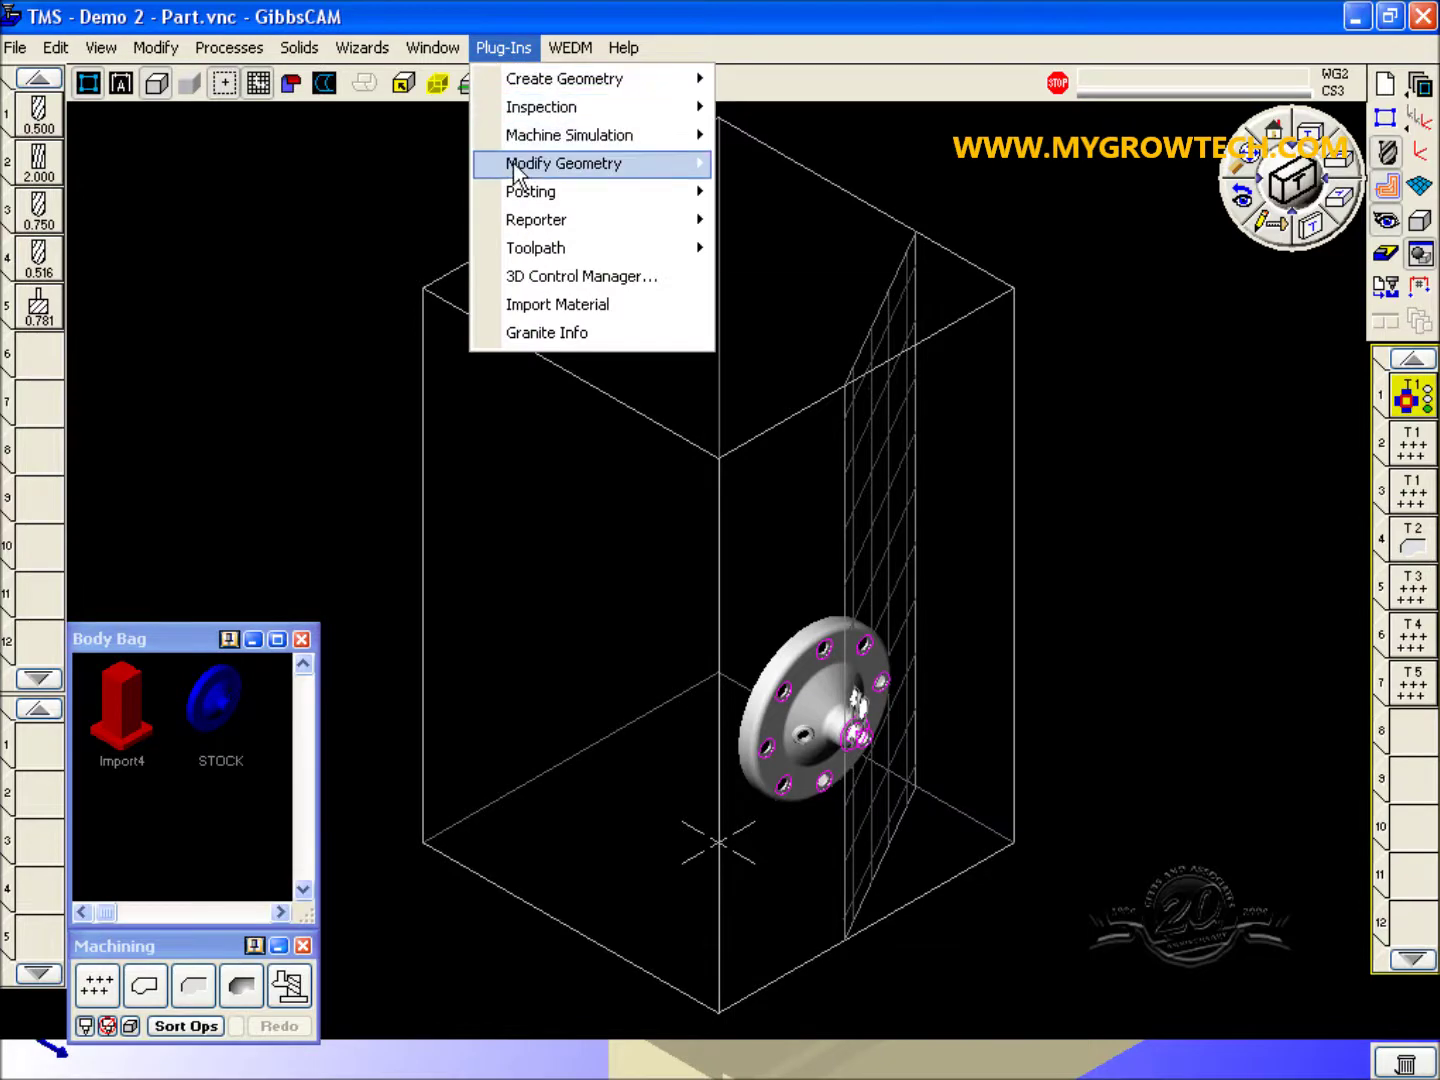
{"action": "mouse_move", "coordinate": [549, 133]}
{"action": "left_click", "coordinate": [765, 163]}
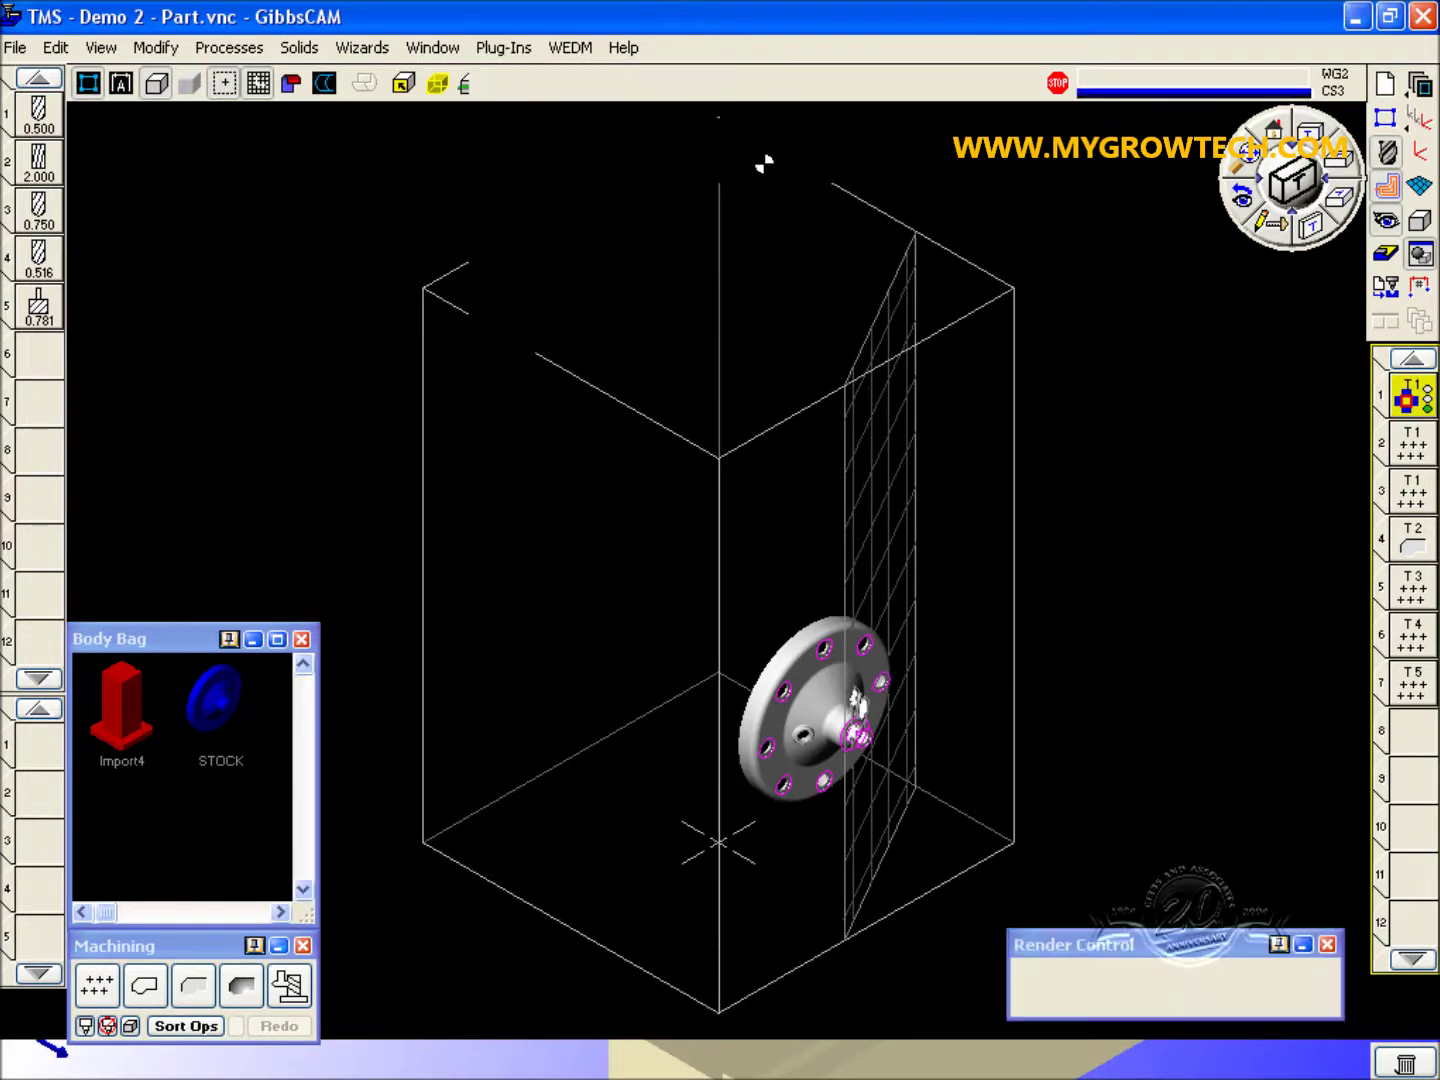
{"action": "left_click", "coordinate": [1238, 158]}
{"action": "middle_click_drag", "start_coordinate": [928, 589], "coordinate": [793, 378]}
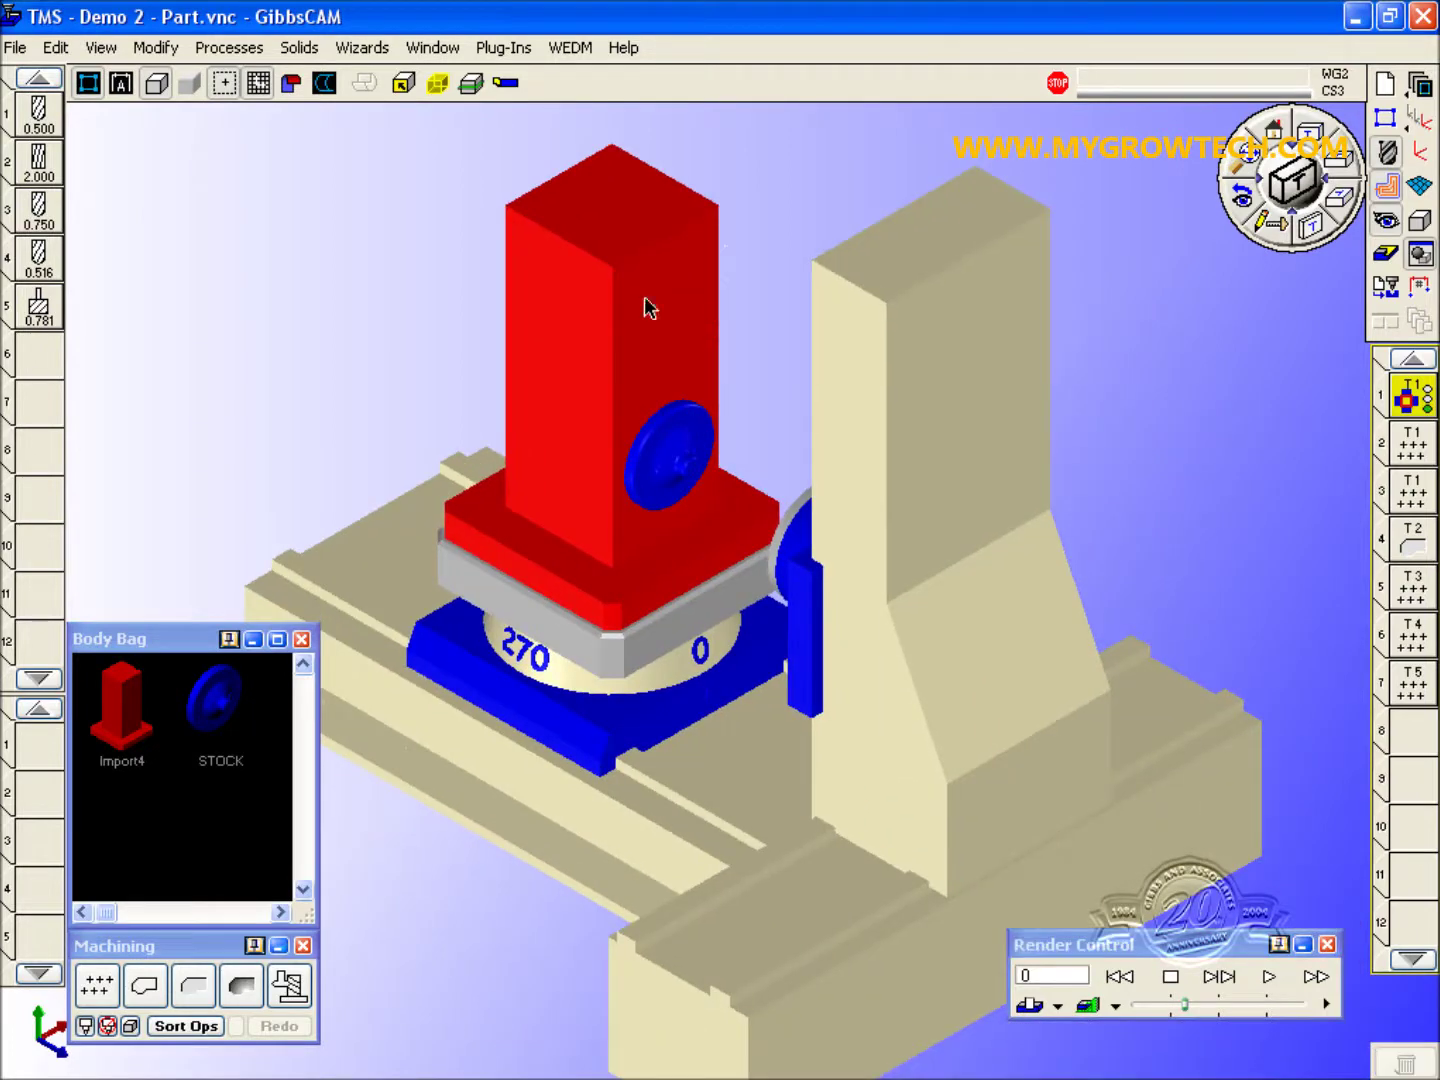
Step: Open the TMS stock and fixture layout for the STOCK body and set its type to Stock
{"action": "left_click", "coordinate": [238, 710]}
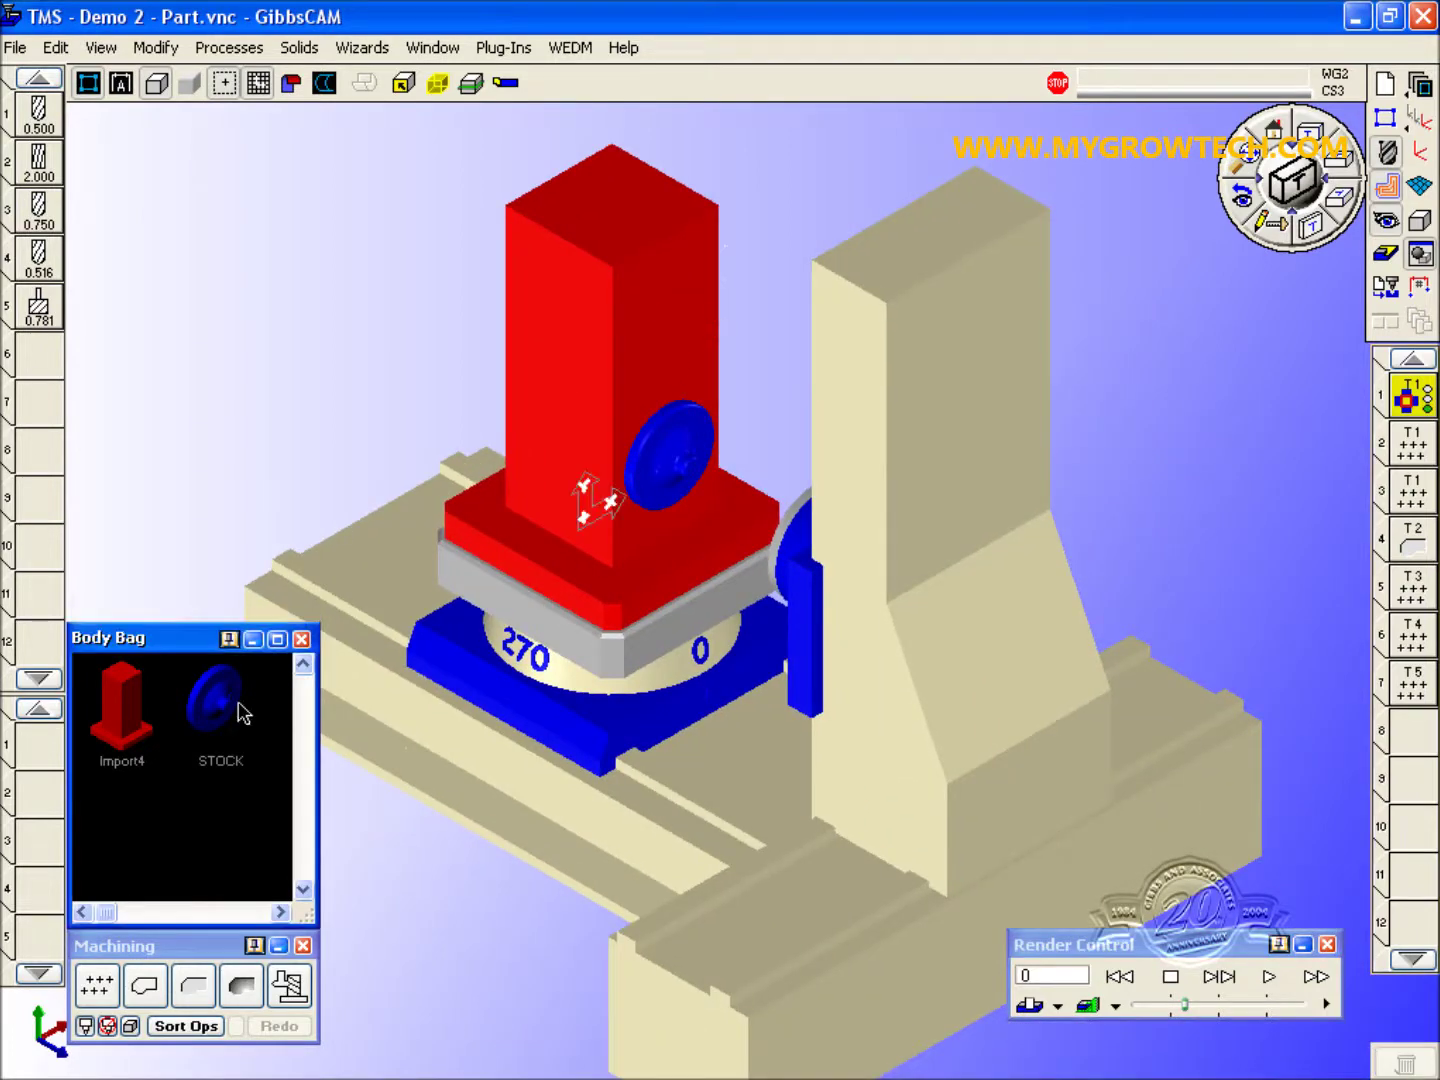
{"action": "left_click", "coordinate": [514, 48]}
{"action": "mouse_move", "coordinate": [546, 248]}
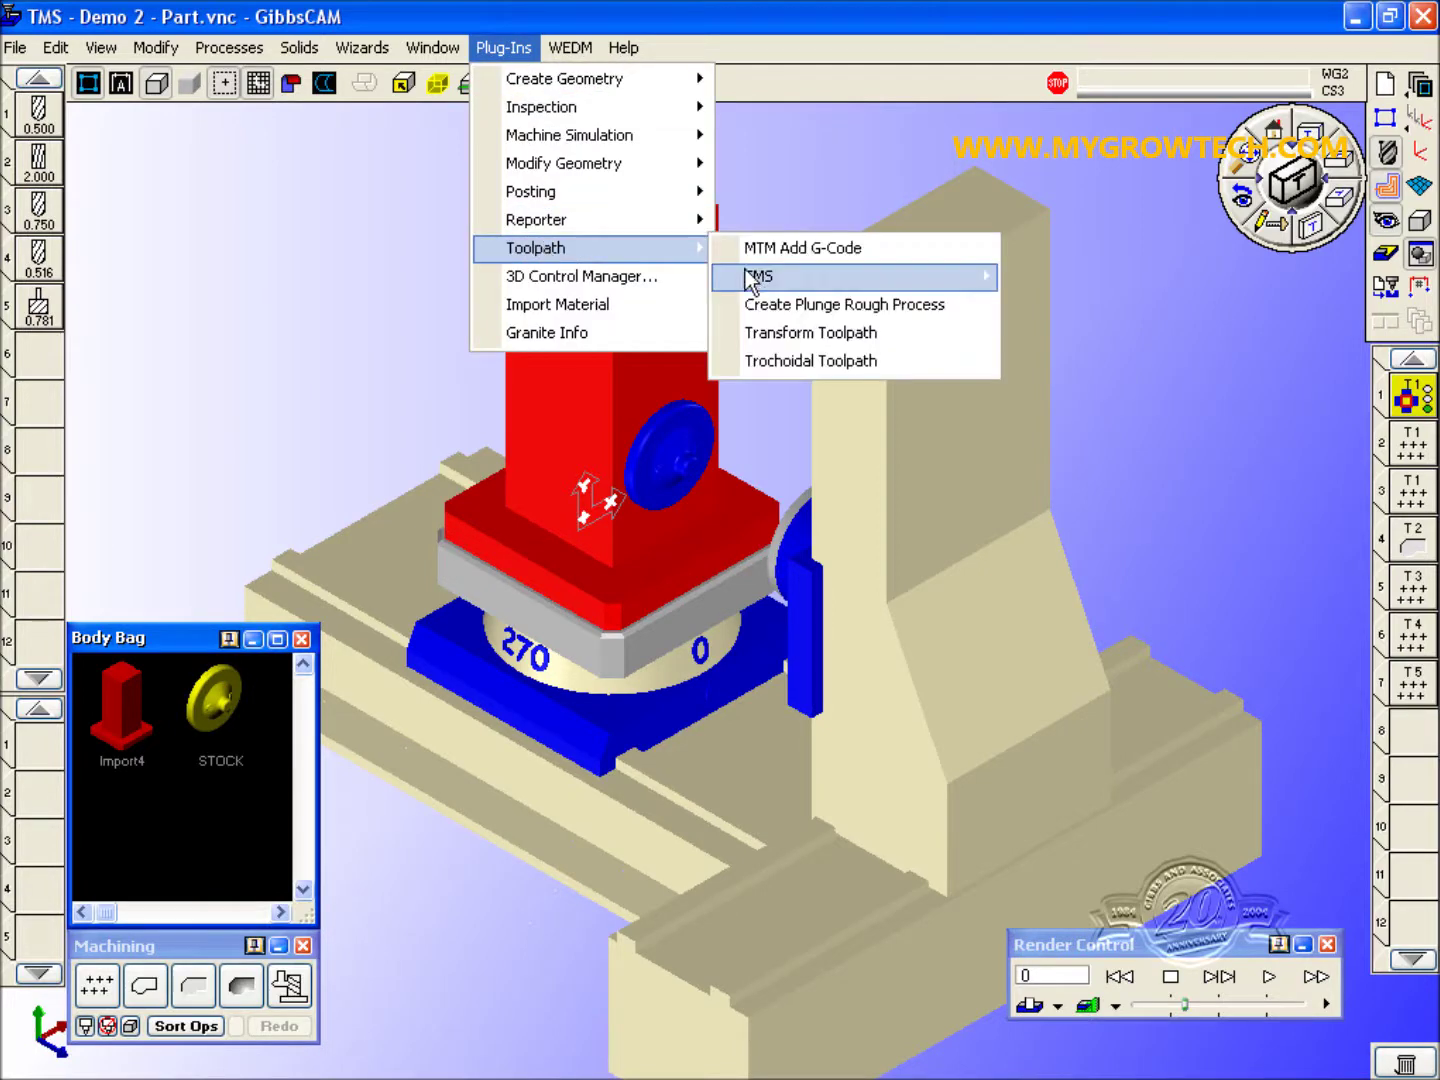
{"action": "mouse_move", "coordinate": [894, 283]}
{"action": "left_click", "coordinate": [1077, 305]}
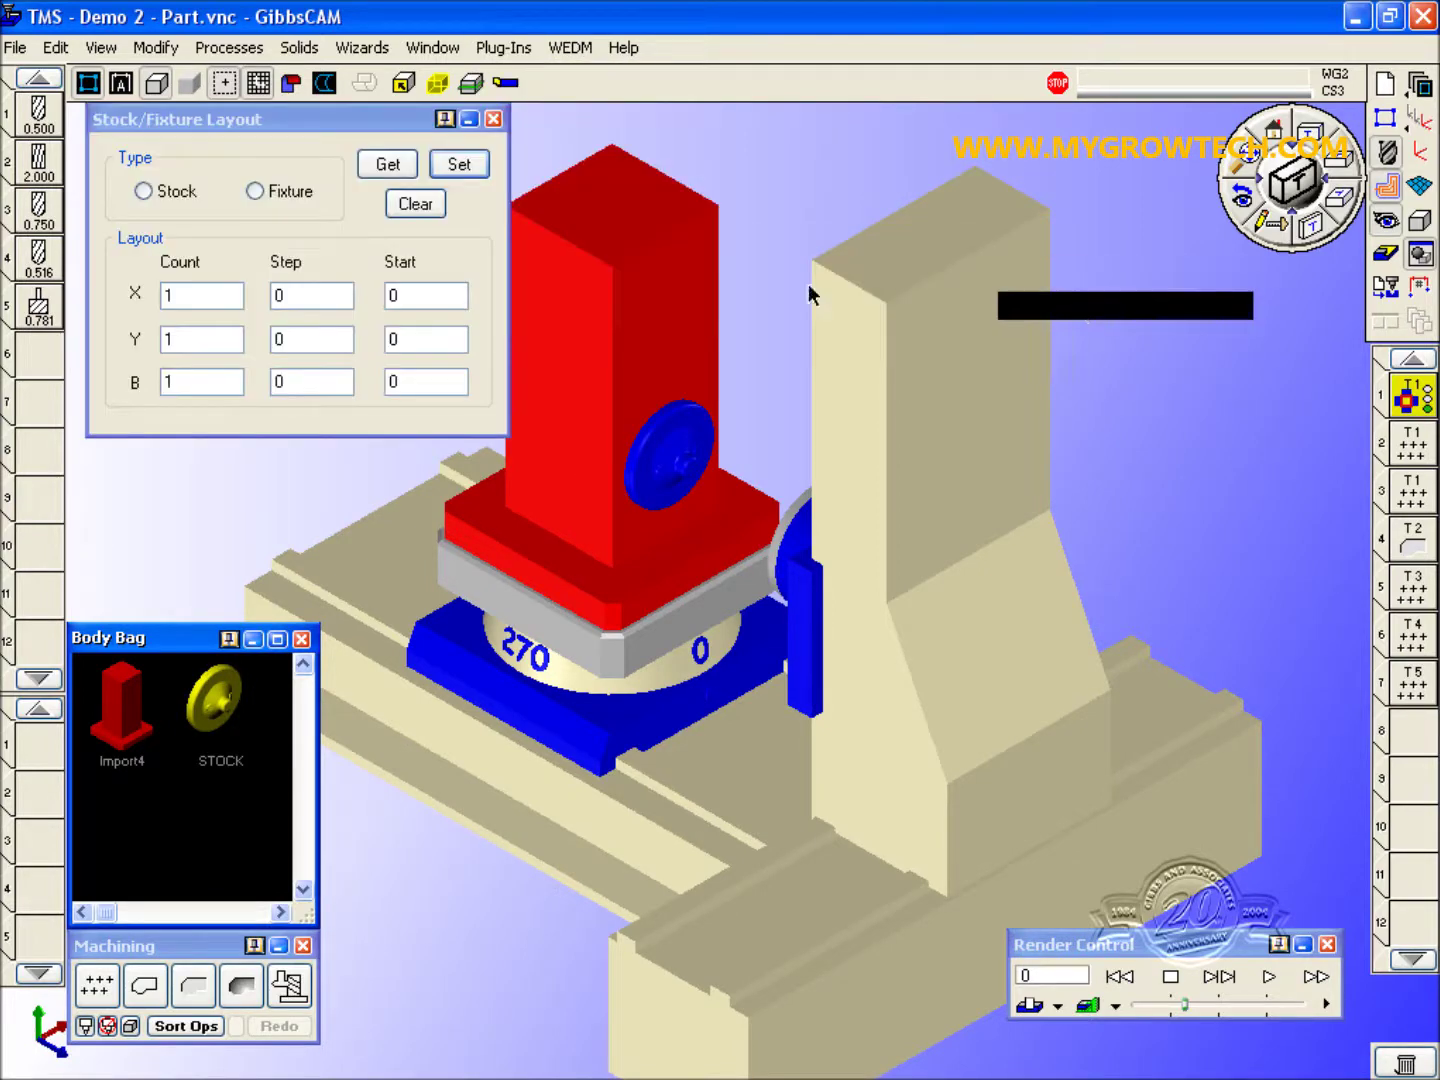
{"action": "left_click", "coordinate": [159, 193]}
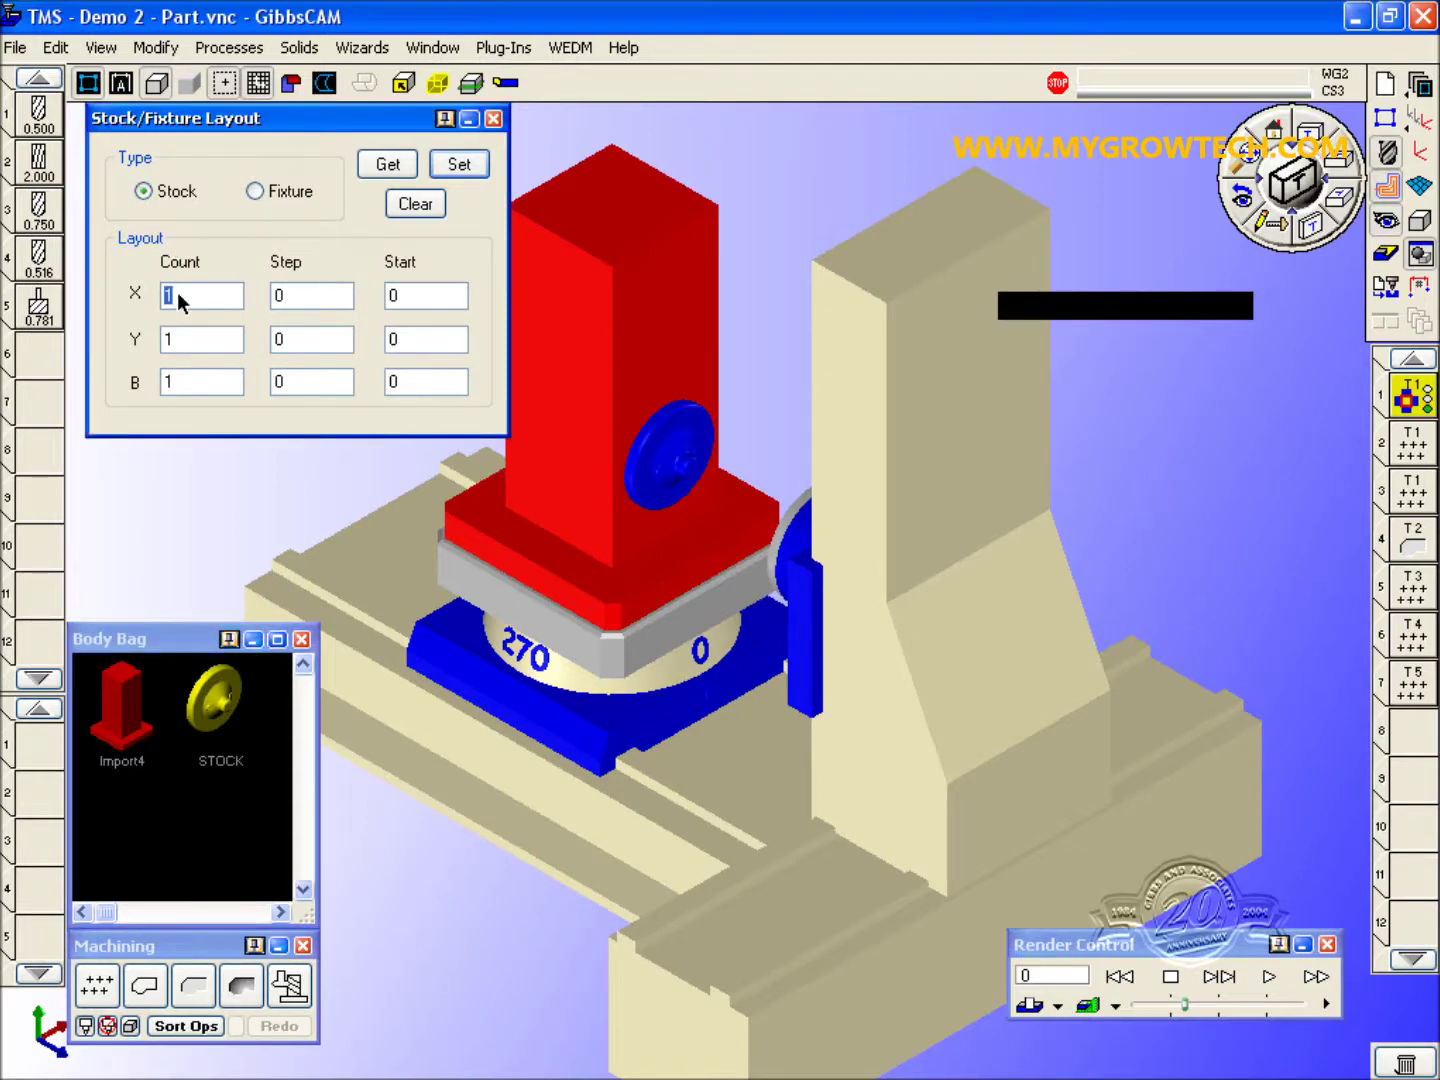
Step: Apply a stock layout with Y count 2 and step 9.7, and B count 4 and step 90
{"action": "double_click", "coordinate": [186, 340]}
{"action": "type", "text": "2"}
{"action": "type", "text": "9.7"}
{"action": "type", "text": "4"}
{"action": "left_click", "coordinate": [334, 387]}
{"action": "left_click", "coordinate": [462, 166]}
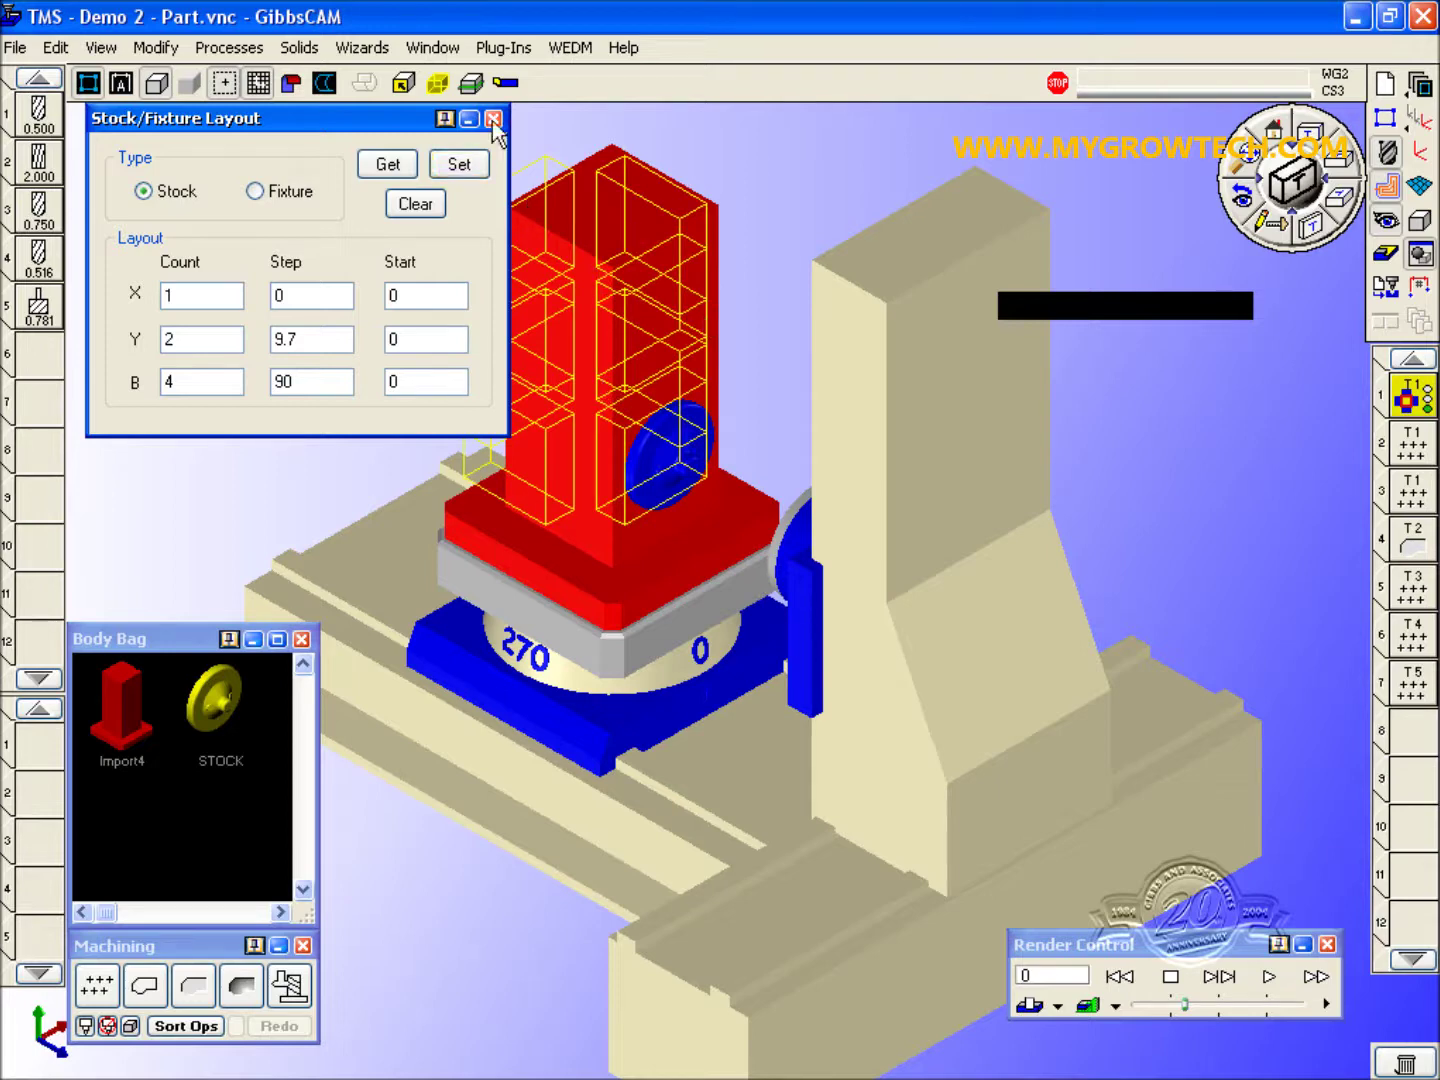
{"action": "left_click", "coordinate": [492, 119]}
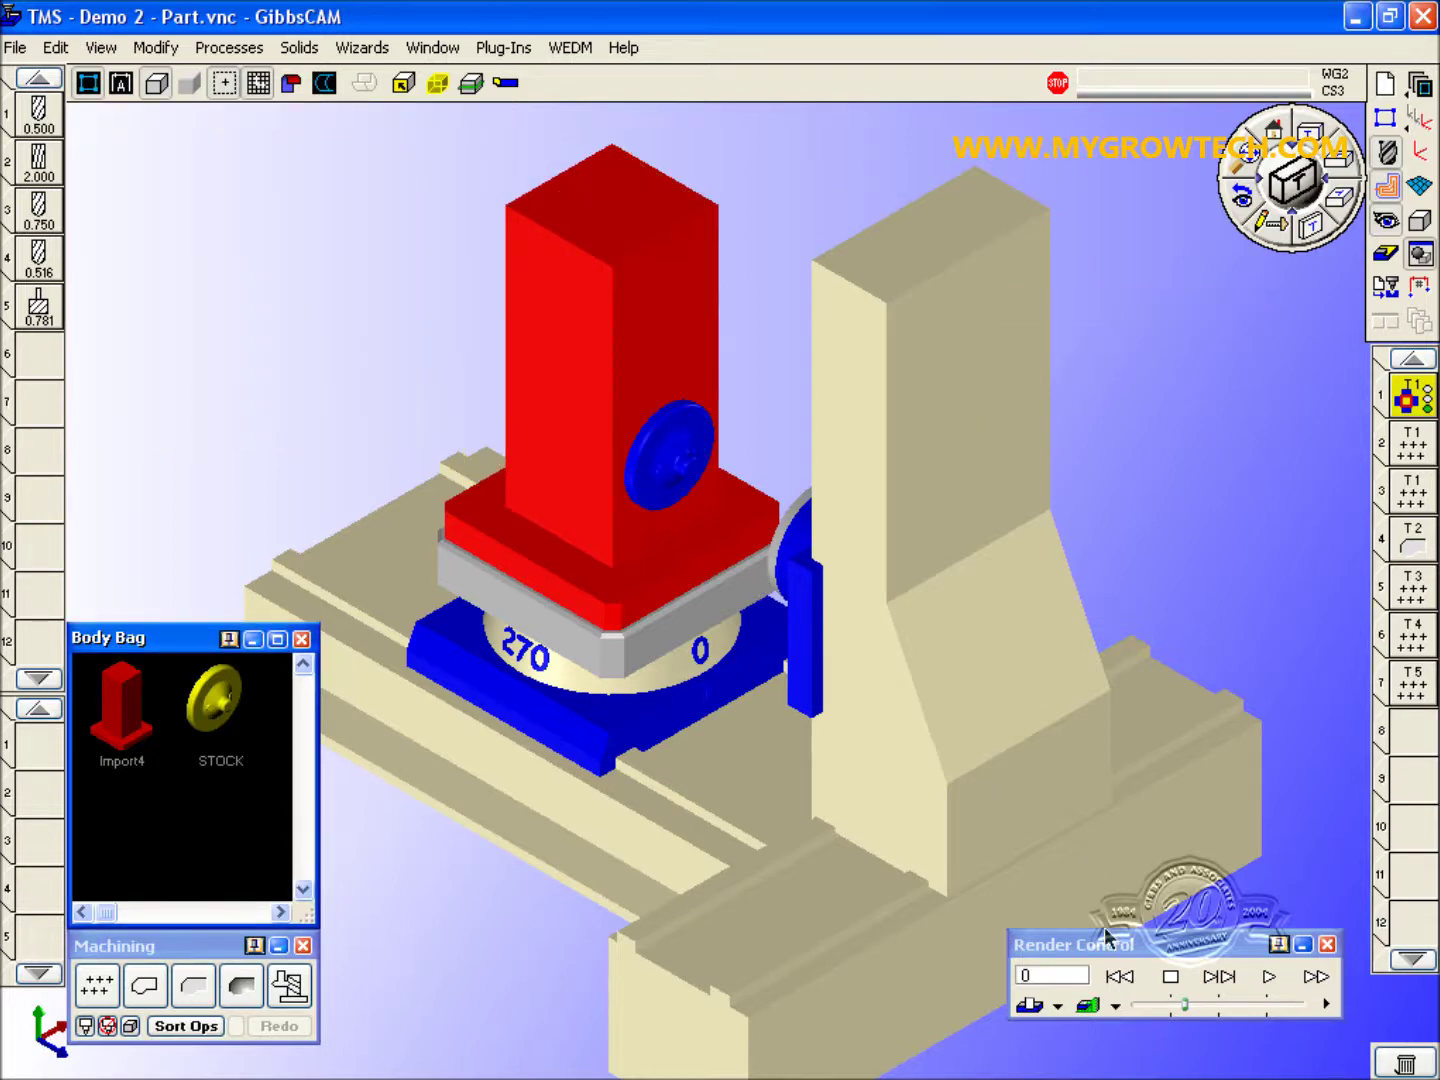
Step: Rewind the machine simulation to load the stock on all tombstone sides, play it, and stop it
{"action": "left_click", "coordinate": [1120, 976]}
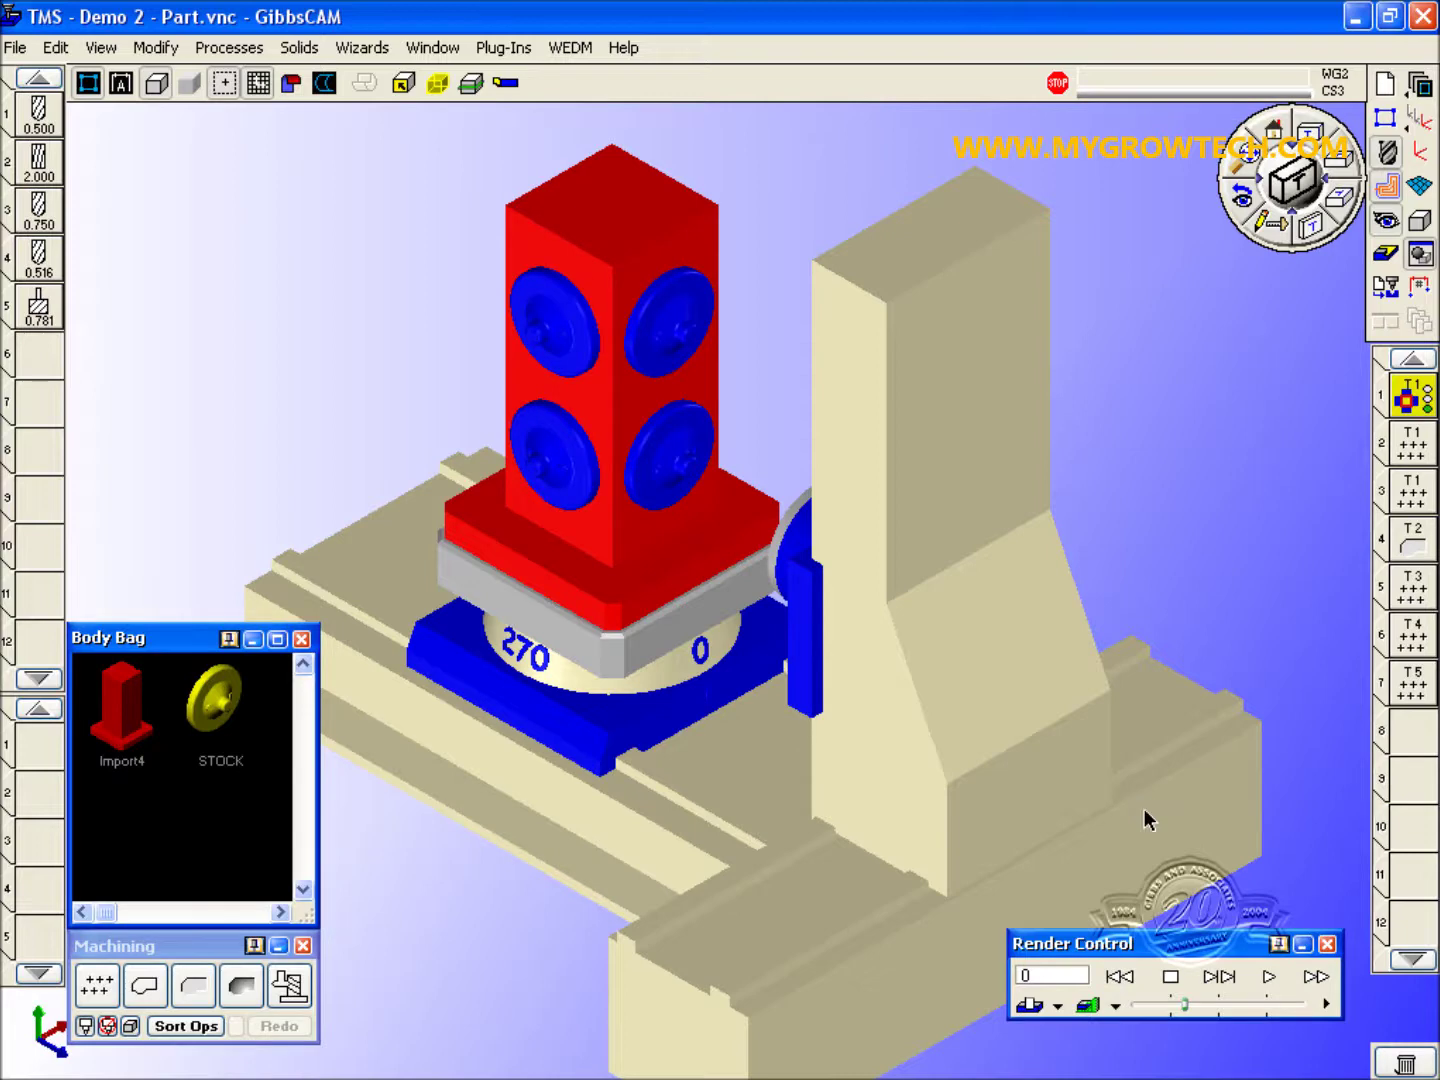
{"action": "left_click", "coordinate": [1266, 977]}
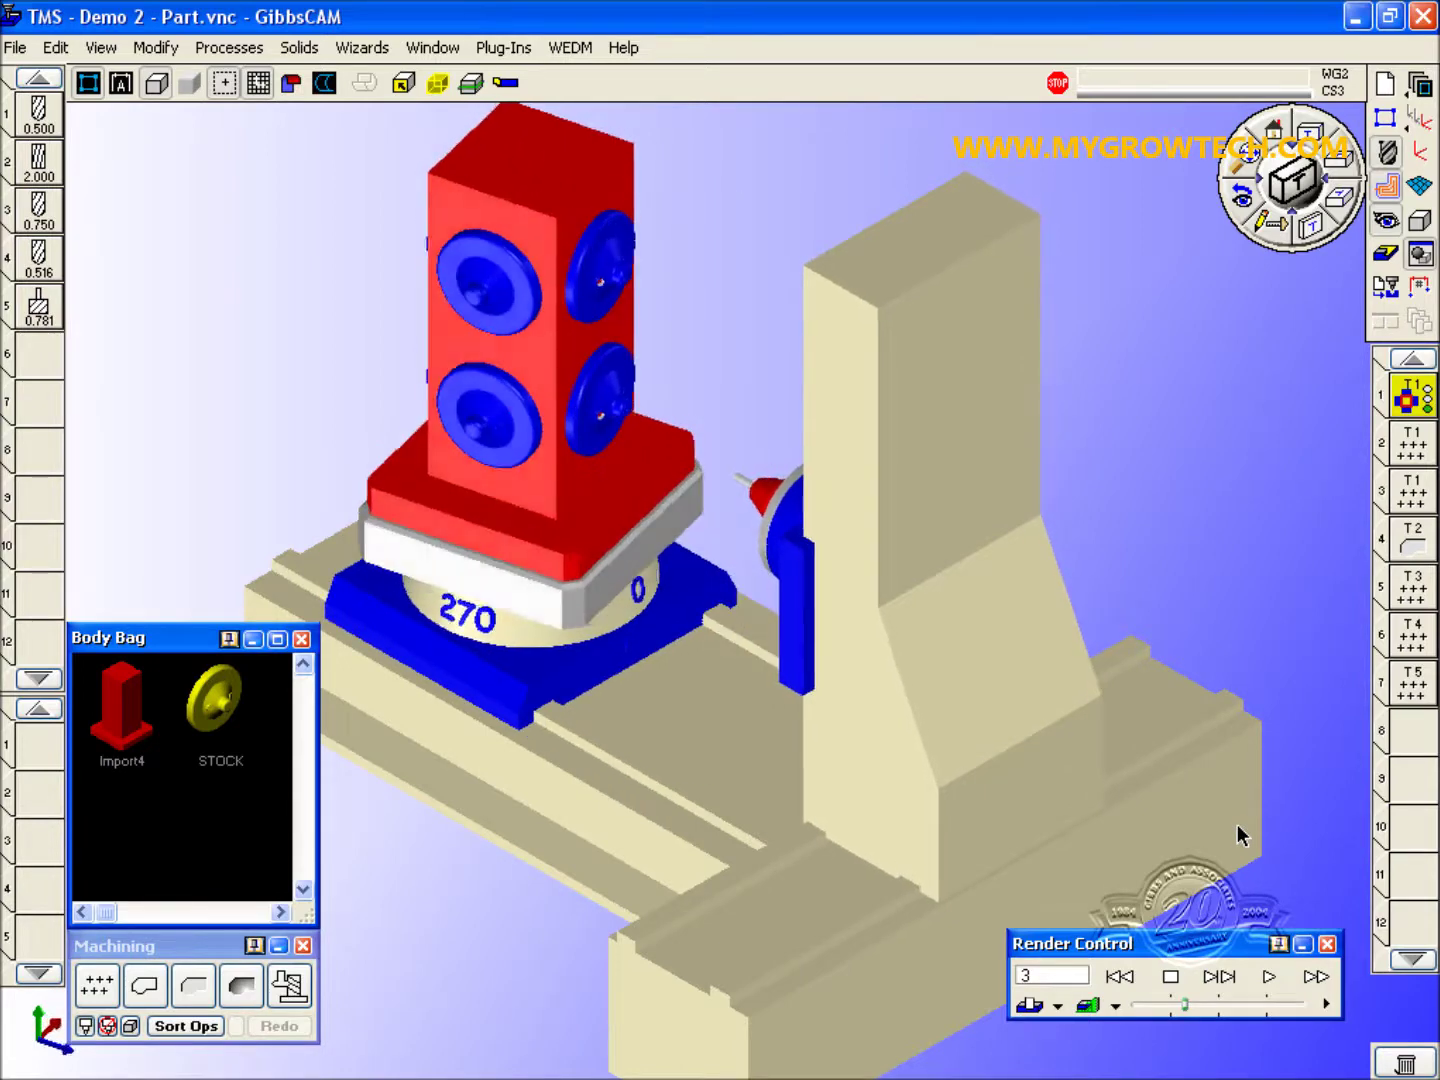
{"action": "left_click", "coordinate": [1176, 977]}
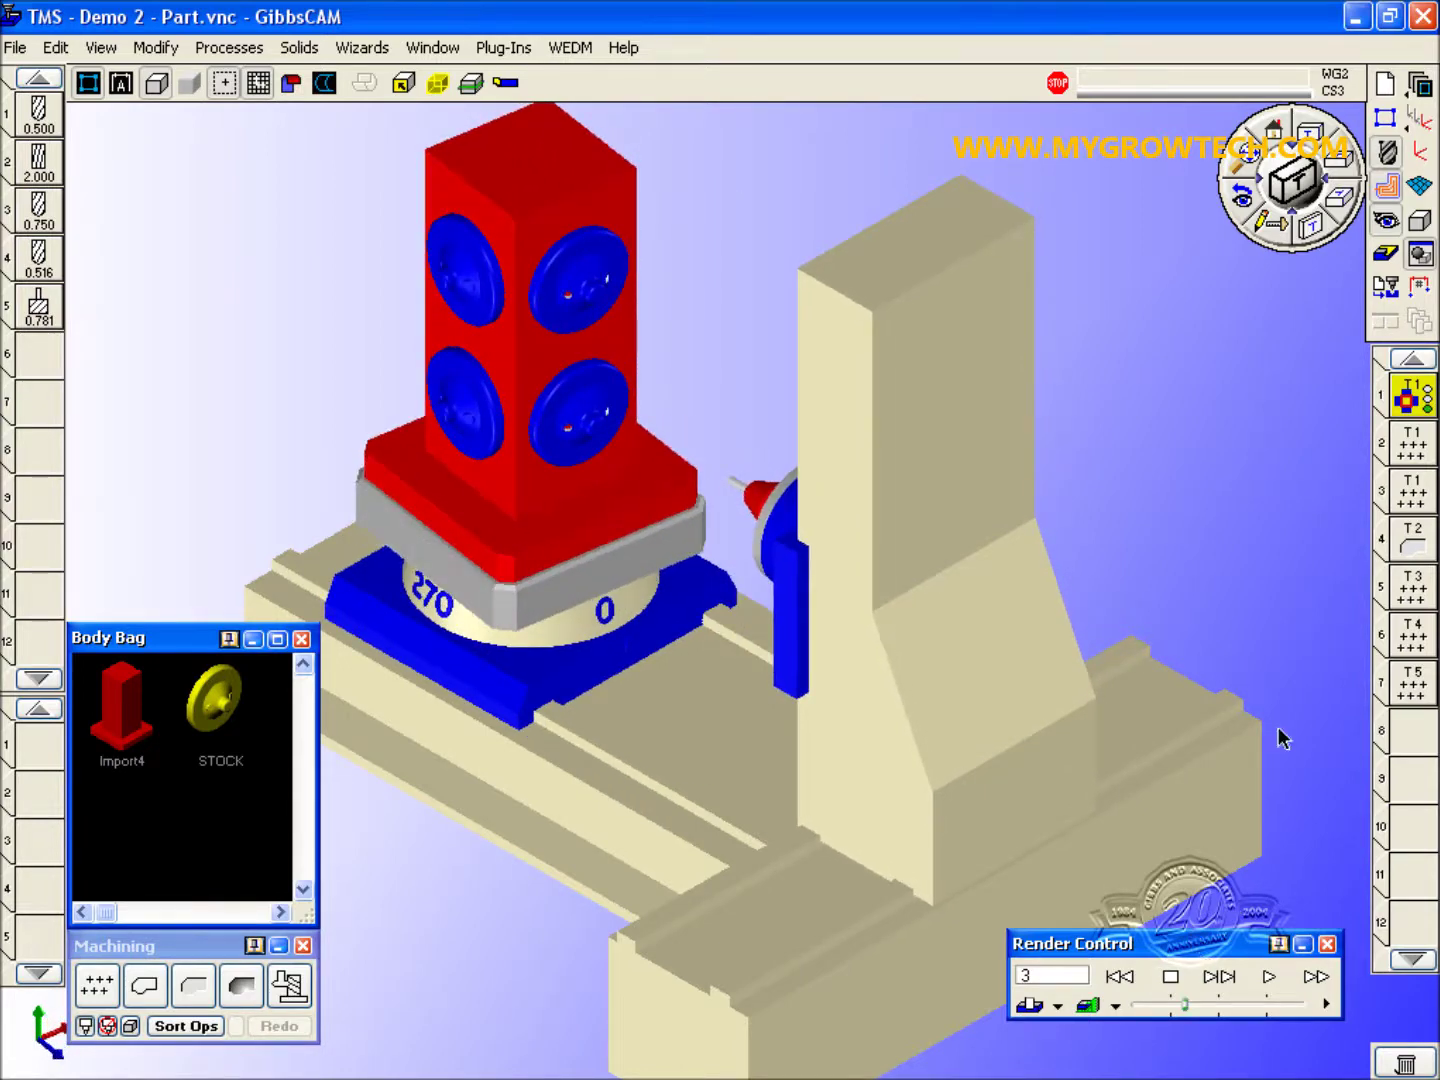
Step: Review the TMS operation's layout and output settings, accept them, and close the machine simulation
{"action": "double_click", "coordinate": [1408, 405]}
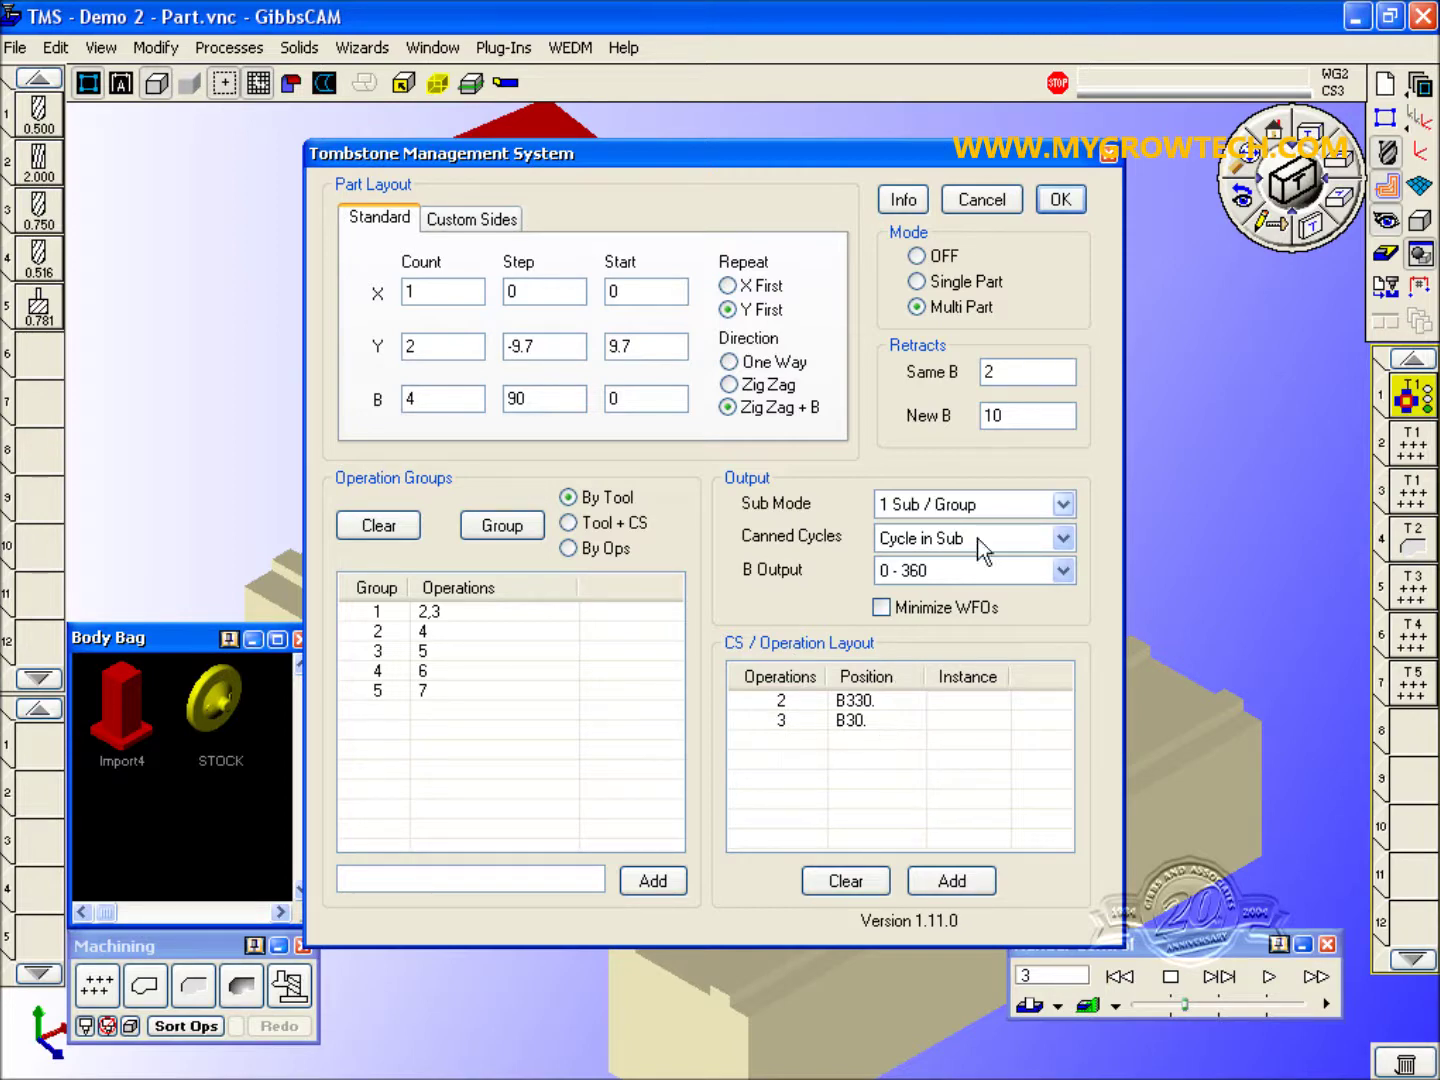
{"action": "left_click", "coordinate": [1068, 200]}
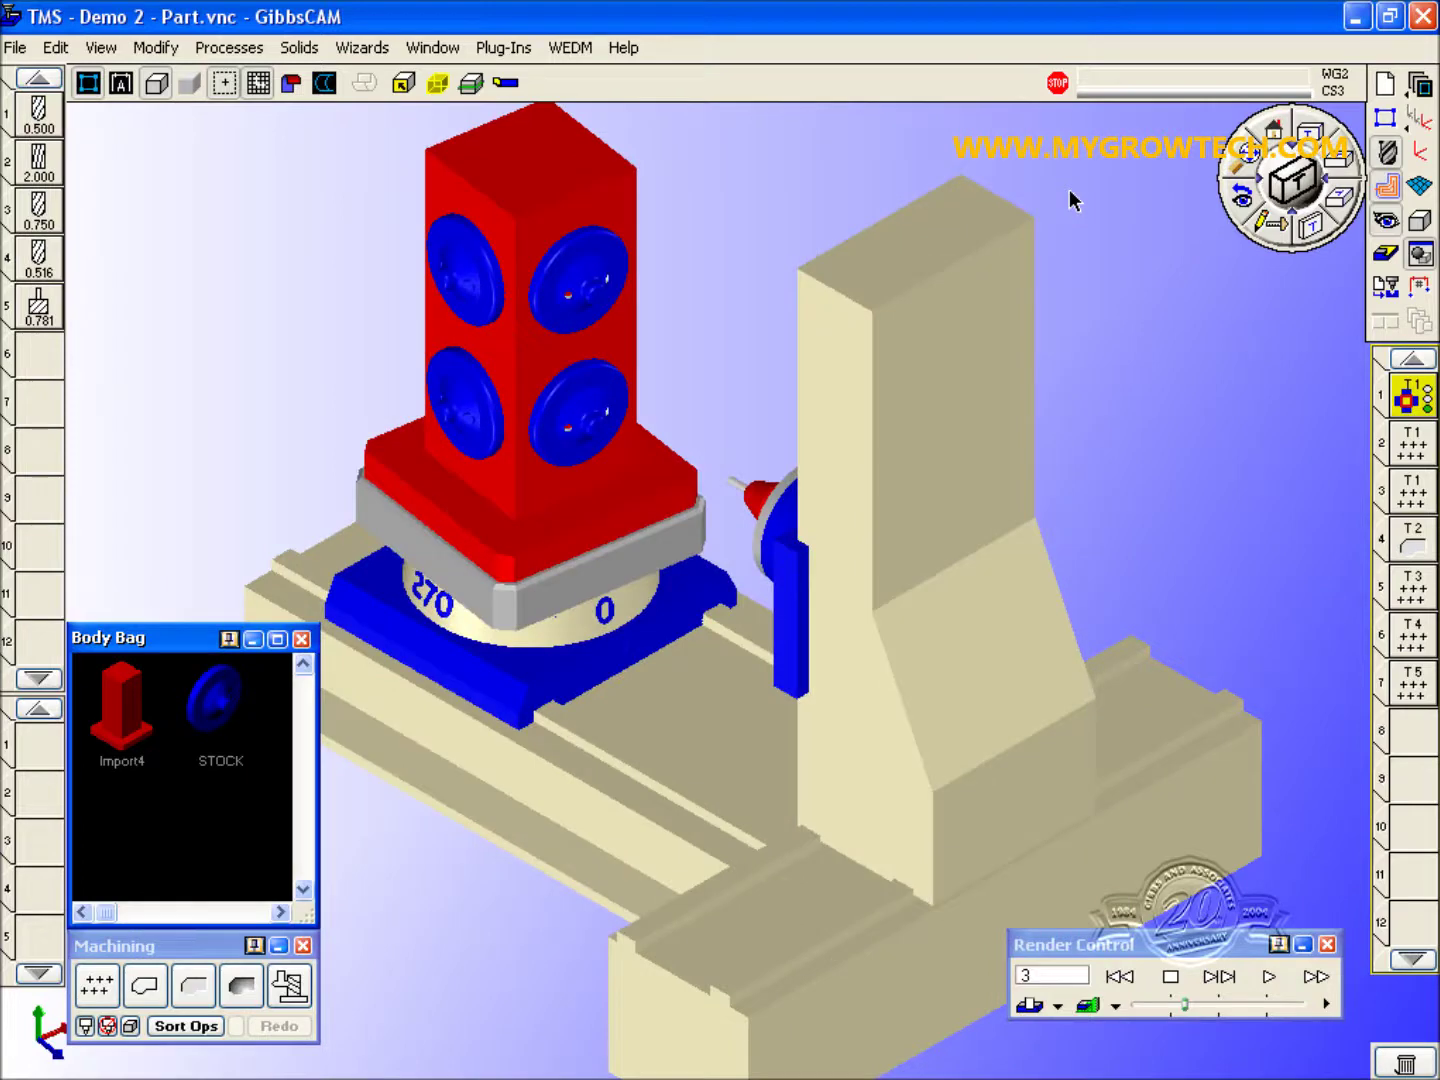
{"action": "left_click", "coordinate": [1328, 946]}
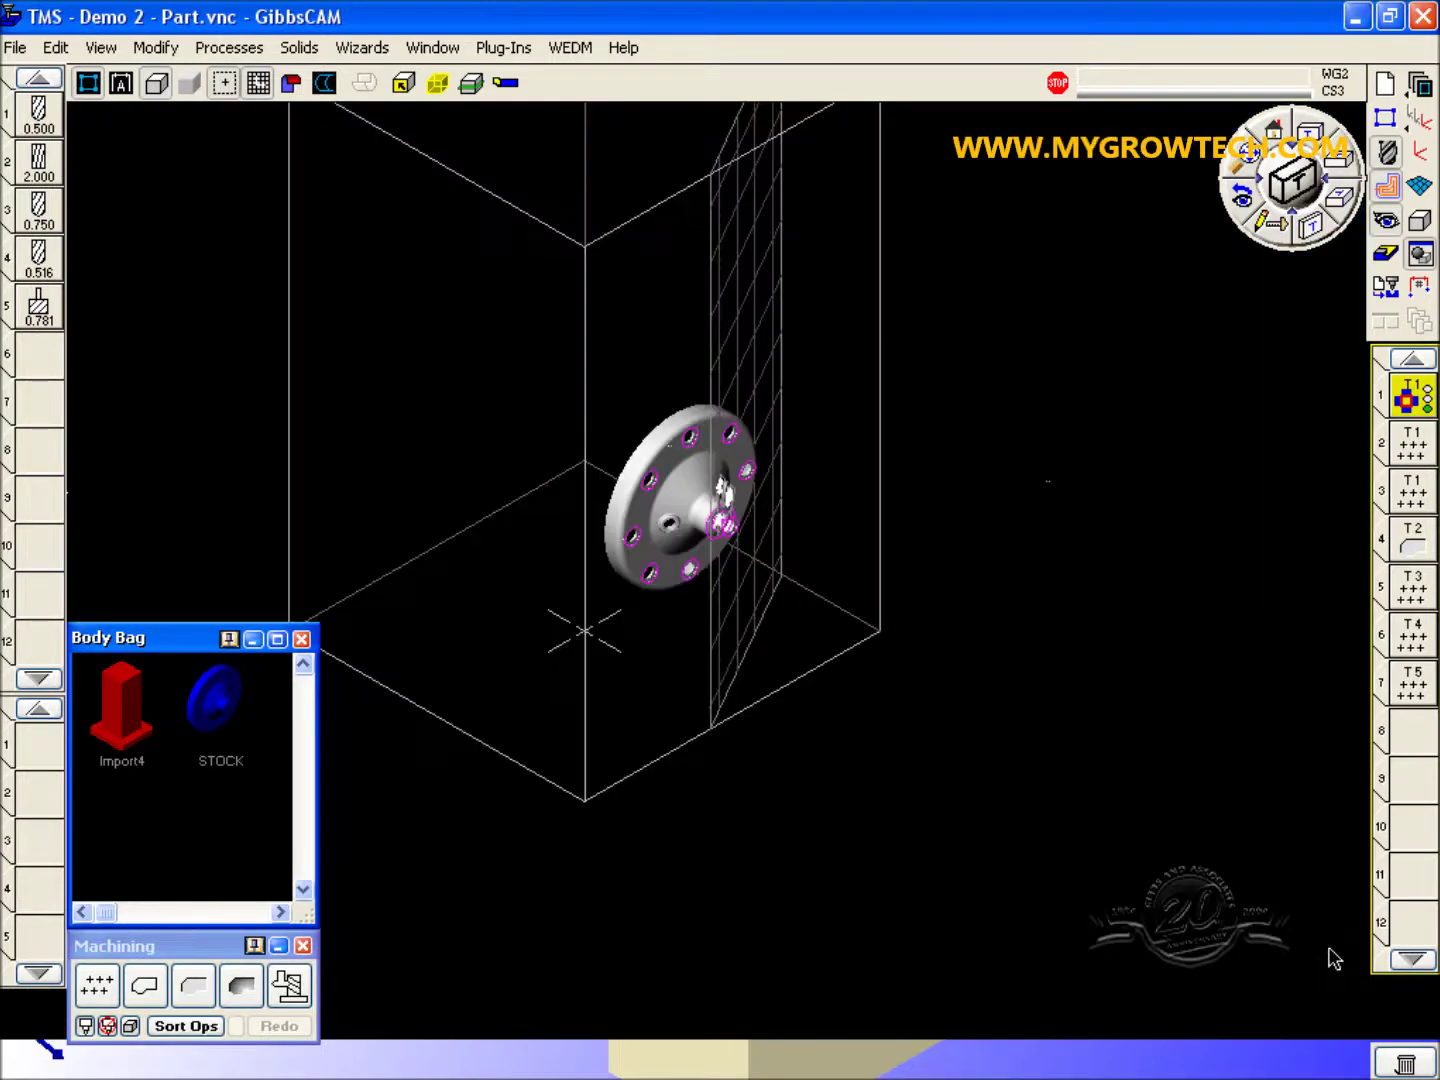
{"action": "left_click", "coordinate": [1247, 158]}
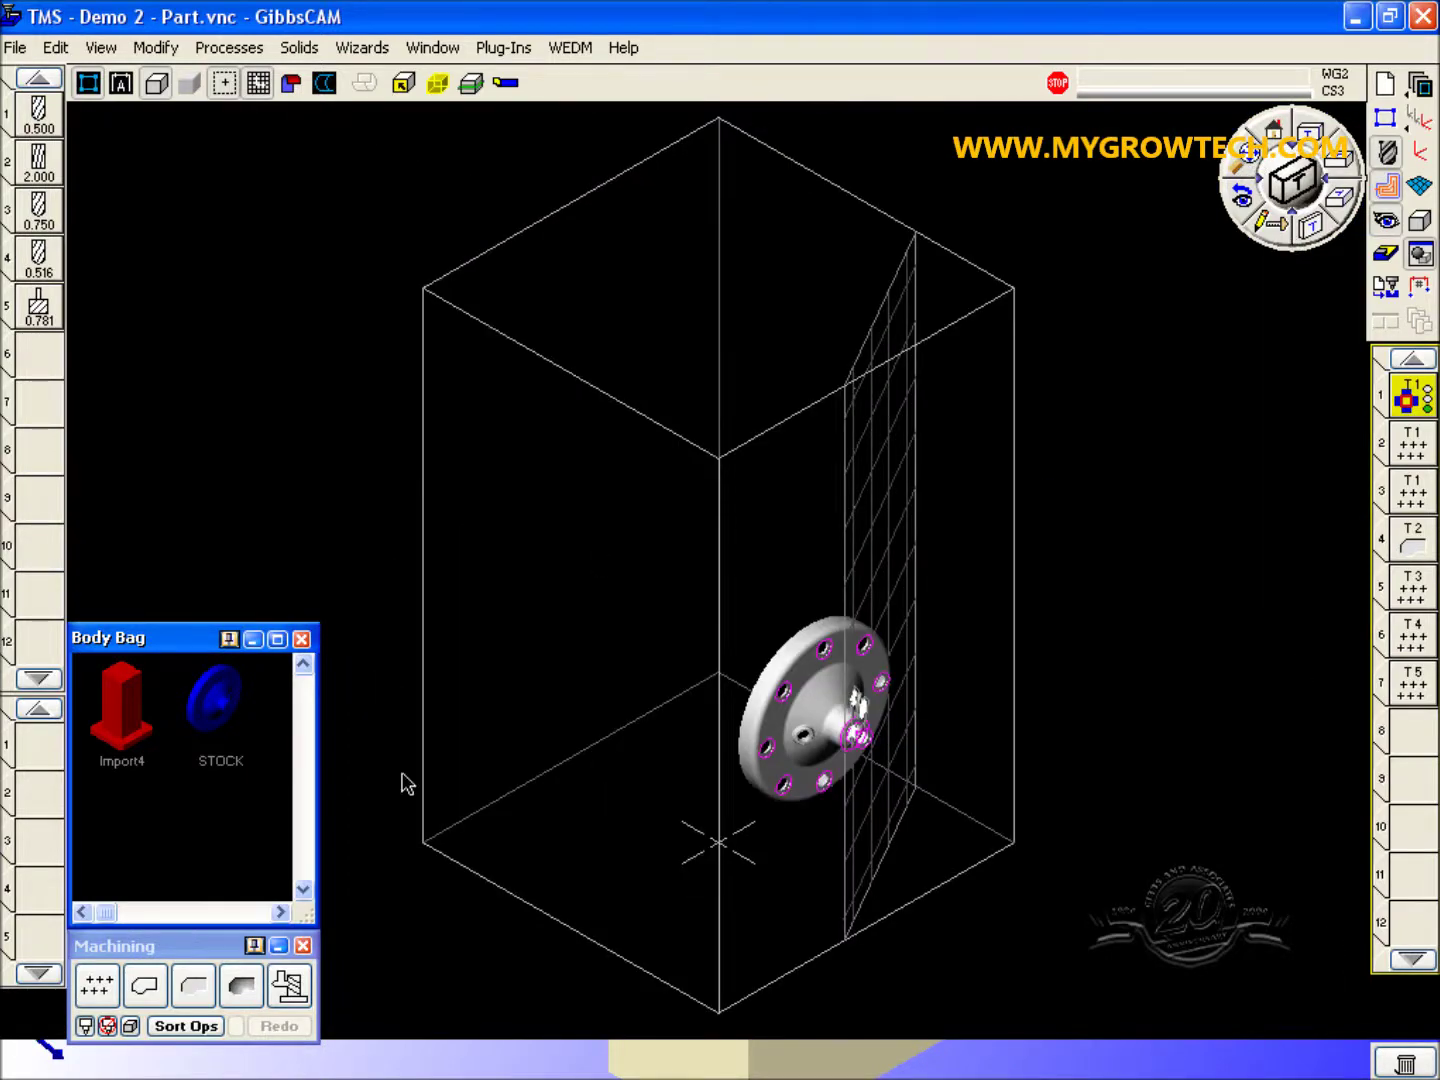
Step: Bring the second part body out of the Body Bag into the workspace and restore the bag's size
{"action": "left_click_drag", "start_coordinate": [200, 637], "coordinate": [244, 548]}
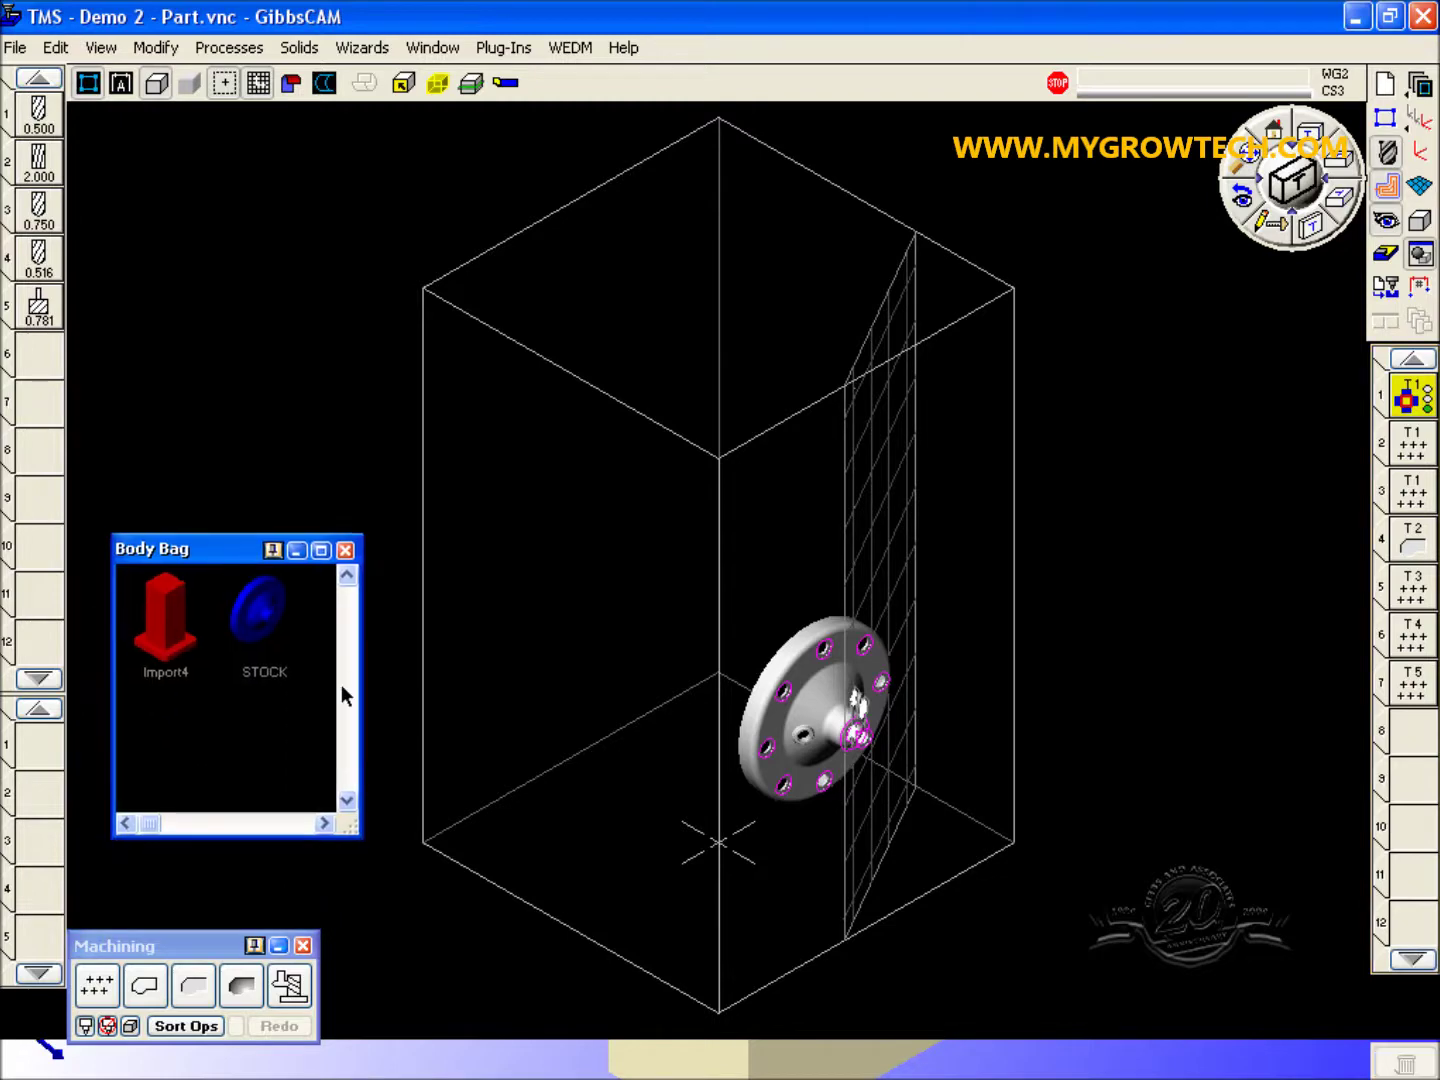
{"action": "left_click_drag", "start_coordinate": [360, 691], "coordinate": [481, 690]}
{"action": "double_click", "coordinate": [440, 601]}
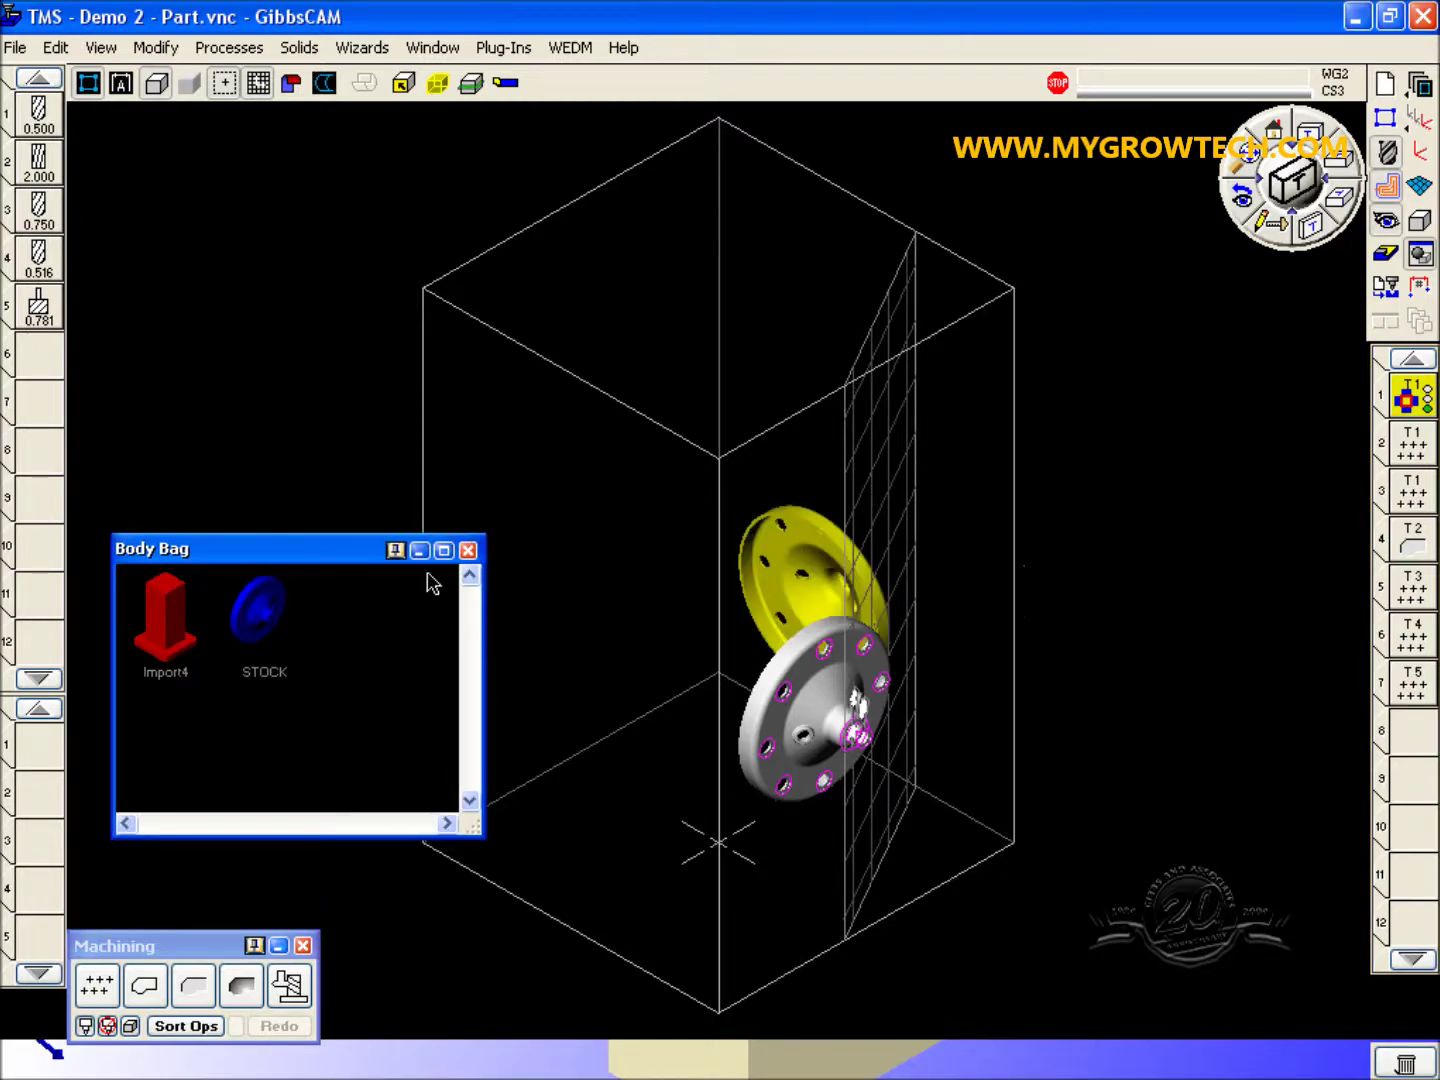
{"action": "left_click_drag", "start_coordinate": [481, 641], "coordinate": [369, 662]}
{"action": "left_click_drag", "start_coordinate": [230, 554], "coordinate": [193, 644]}
Step: Activate the SIDE HOLES workgroup and switch to the LEFT HOLE 2ND coordinate system from the second part's side hole
{"action": "mouse_move", "coordinate": [1288, 186]}
{"action": "left_mouse_down"}
{"action": "mouse_move", "coordinate": [1239, 173]}
{"action": "mouse_move", "coordinate": [1273, 193]}
{"action": "left_mouse_up"}
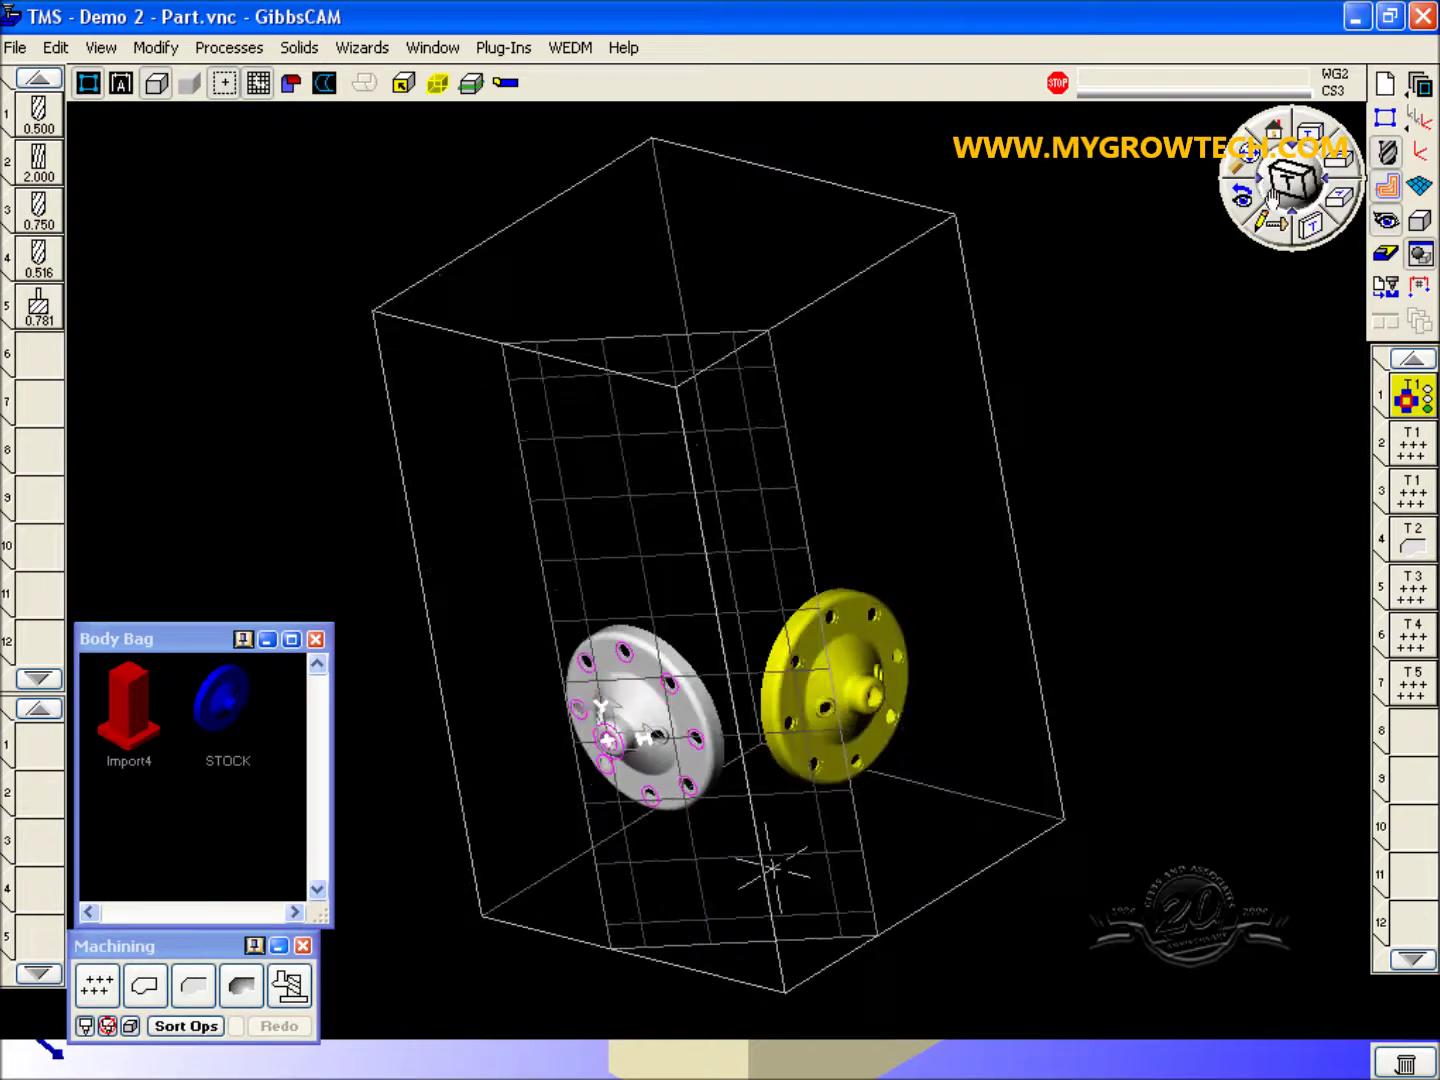
{"action": "left_click", "coordinate": [1421, 119]}
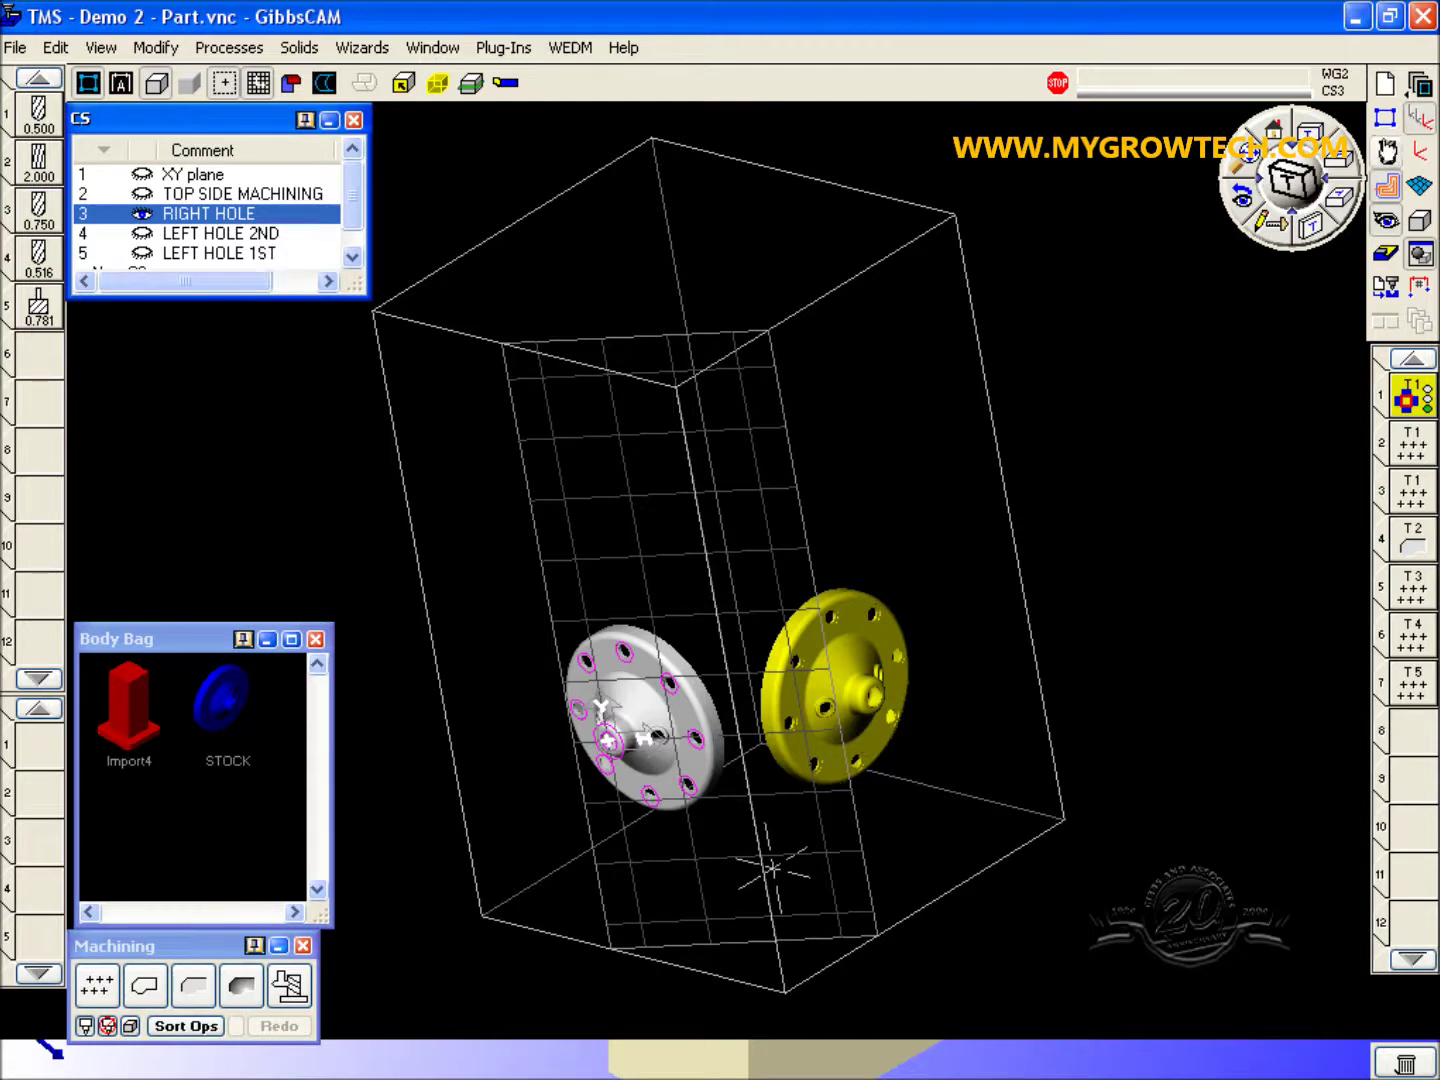
{"action": "left_click", "coordinate": [1420, 88]}
{"action": "left_click", "coordinate": [236, 413]}
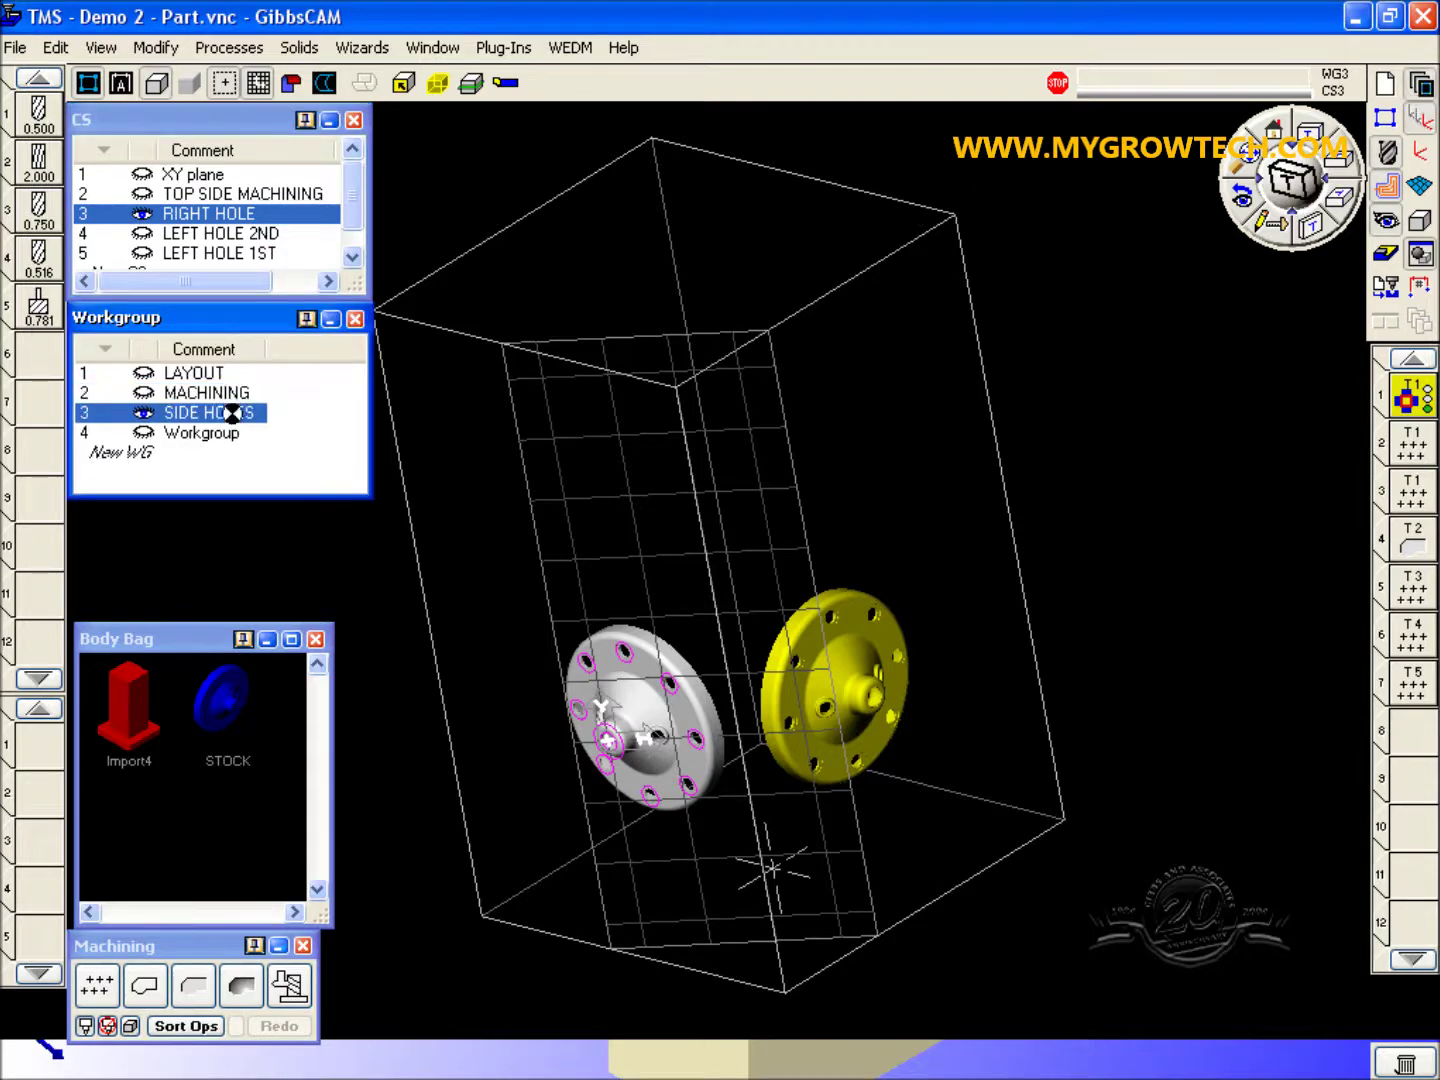
{"action": "right_click", "coordinate": [824, 713]}
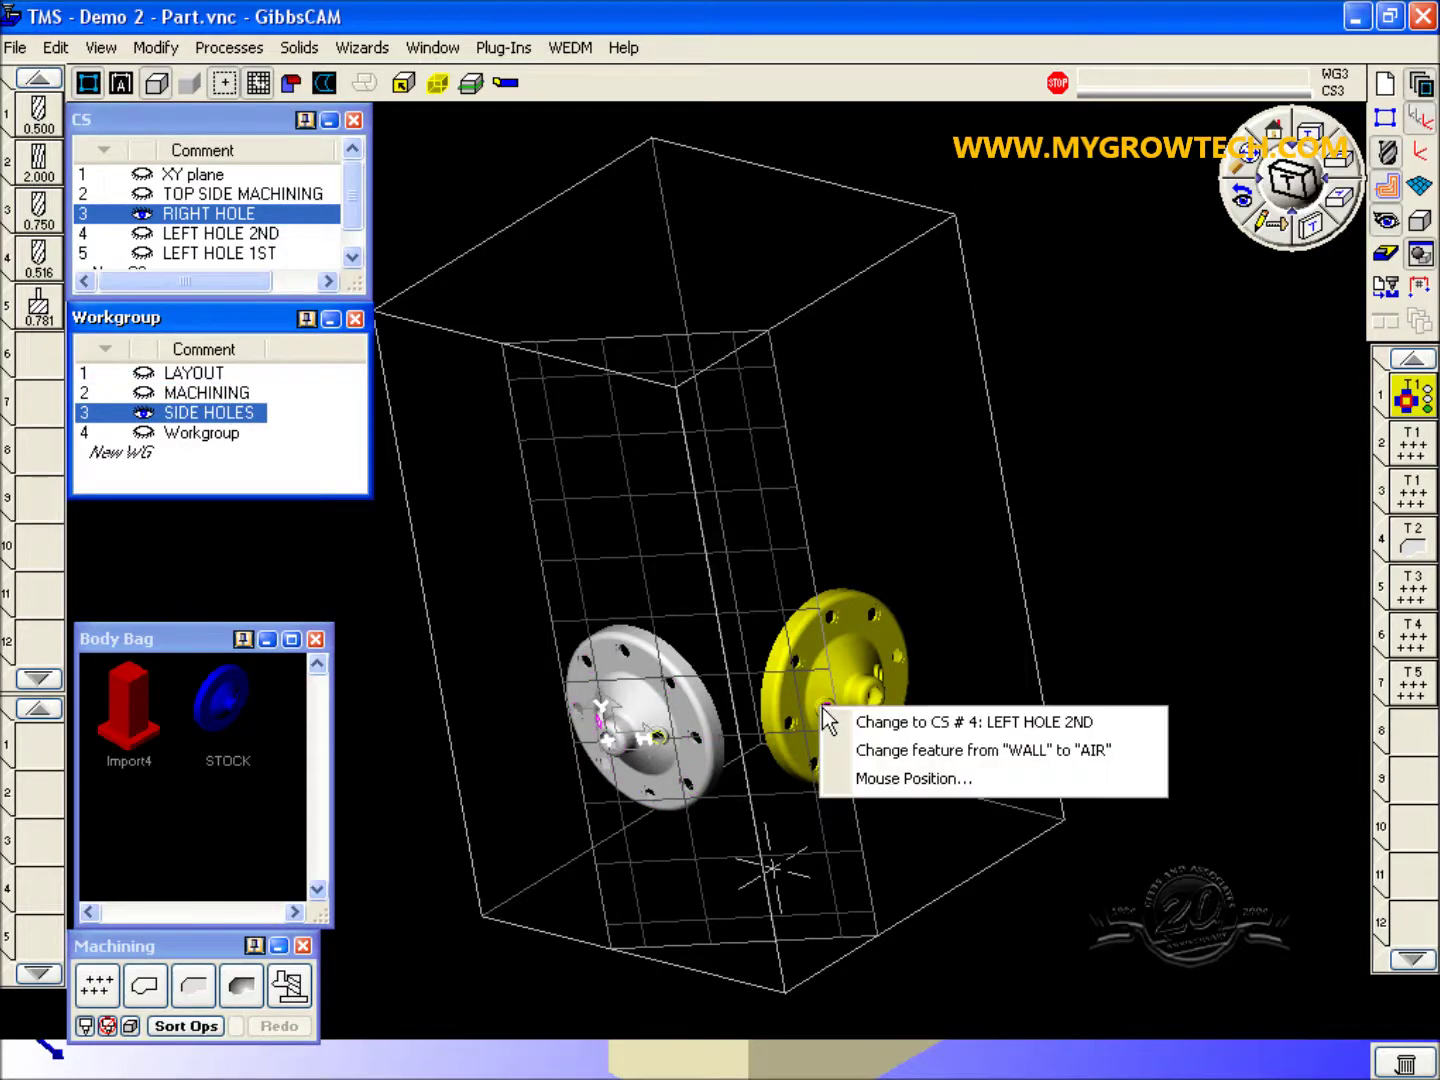
{"action": "left_click", "coordinate": [877, 721]}
{"action": "left_click", "coordinate": [1028, 748]}
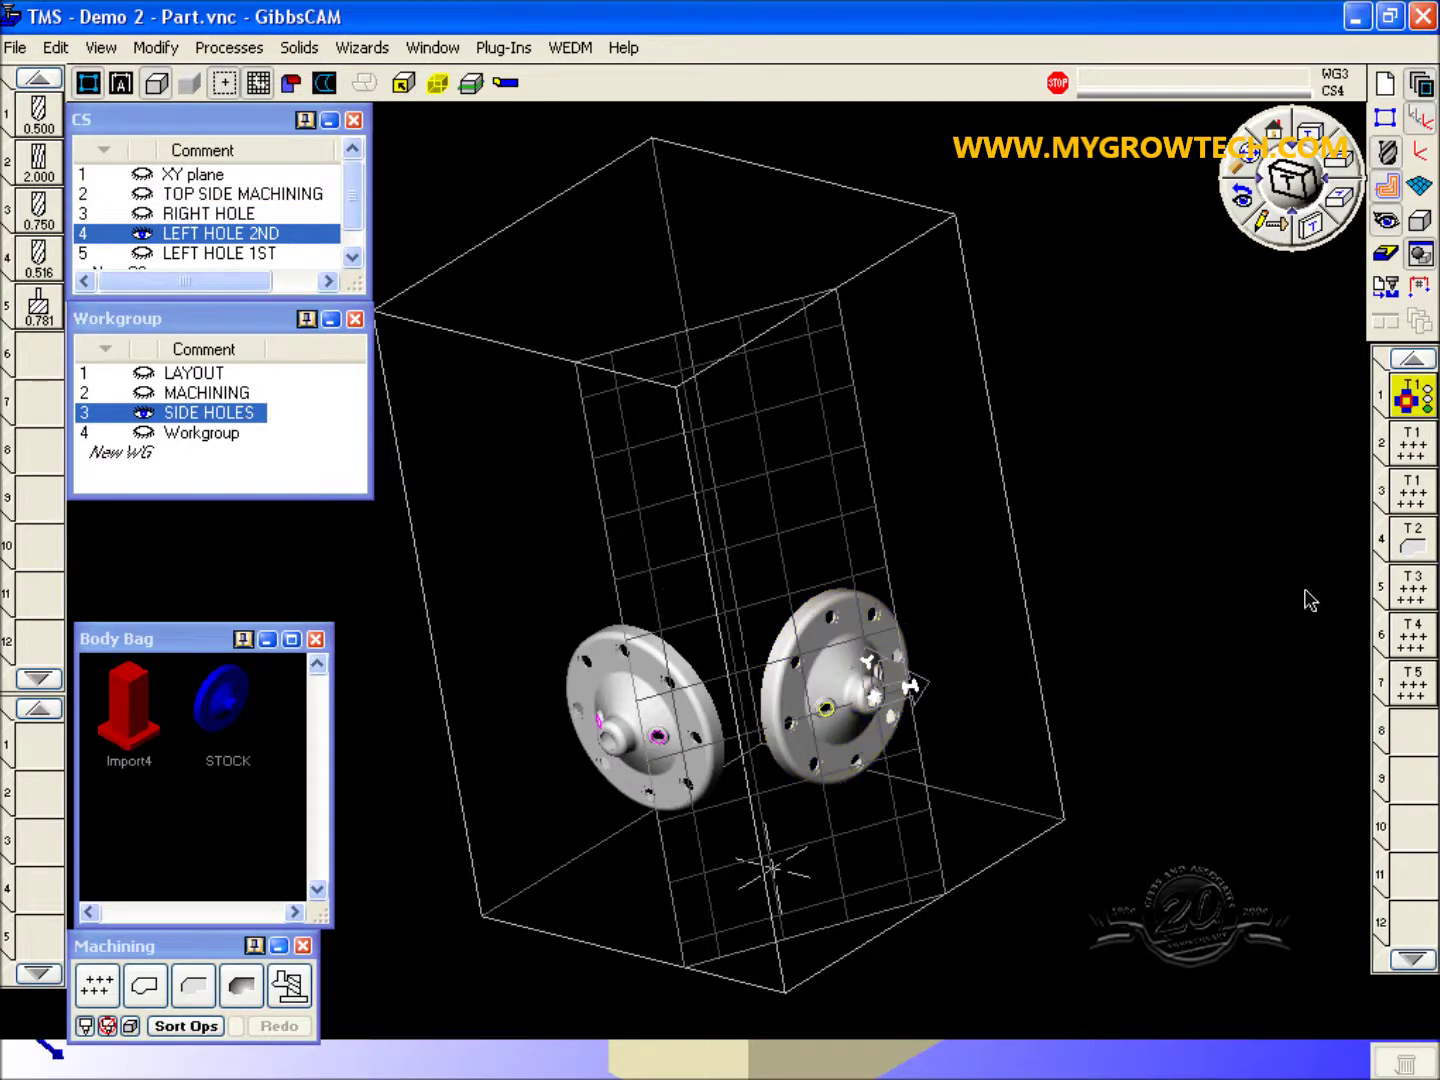
Step: Load operation 3's drilling process, set its machining coordinate system to 4: LEFT HOLE 2ND, and redo the operation
{"action": "double_click", "coordinate": [1417, 442]}
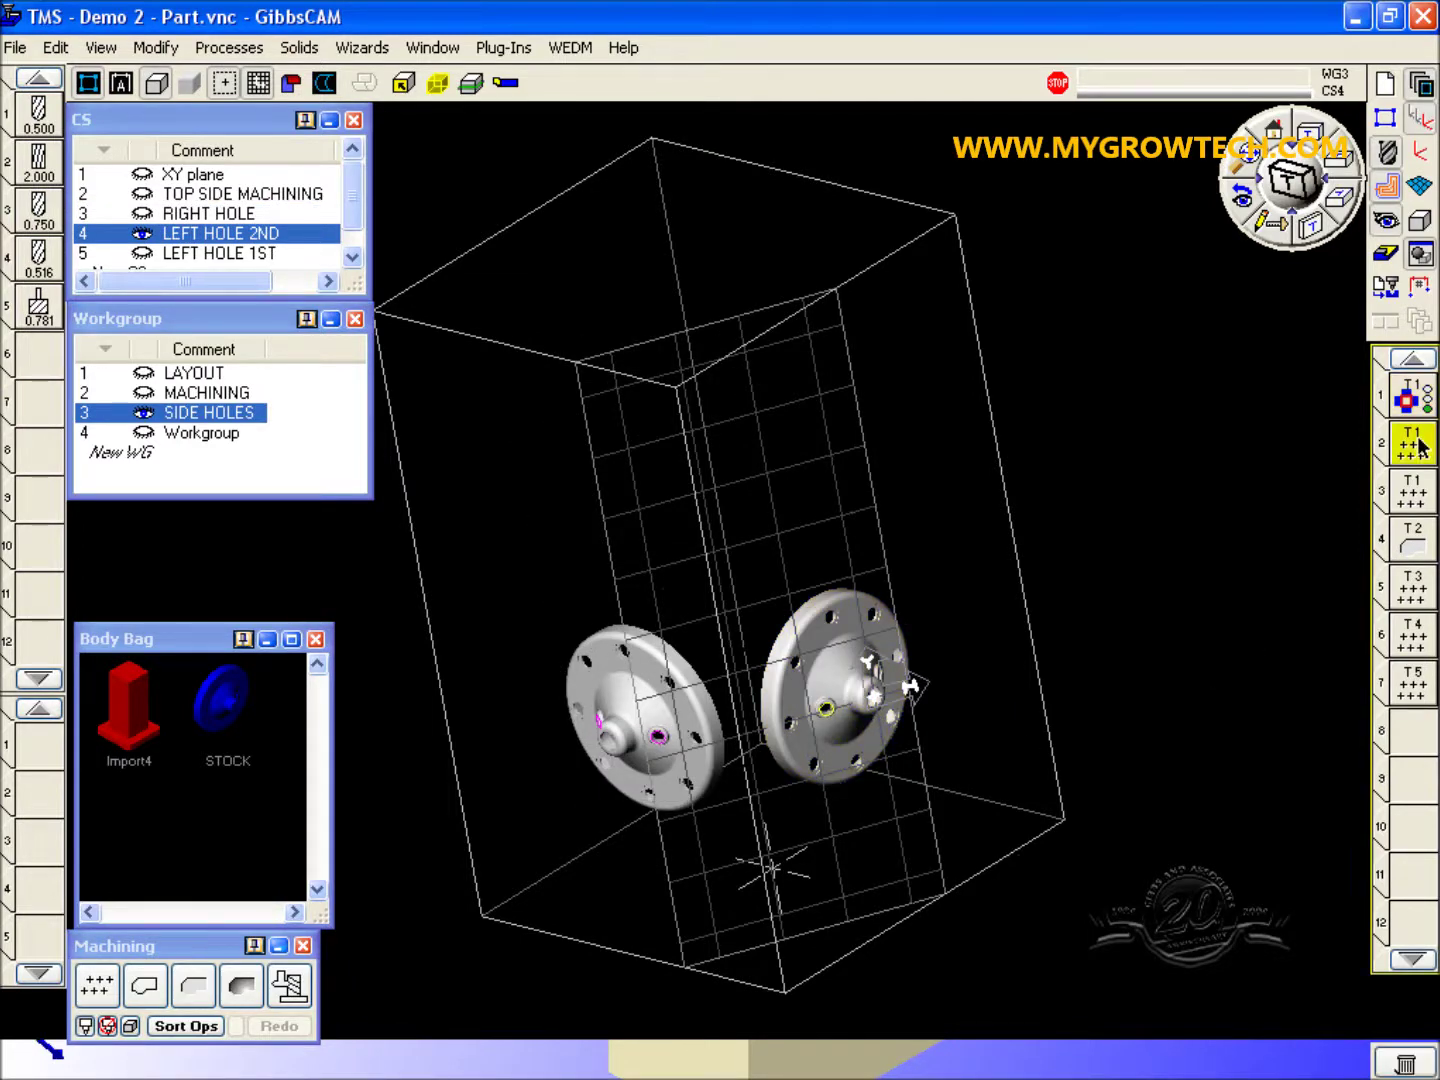
{"action": "left_click", "coordinate": [1420, 493]}
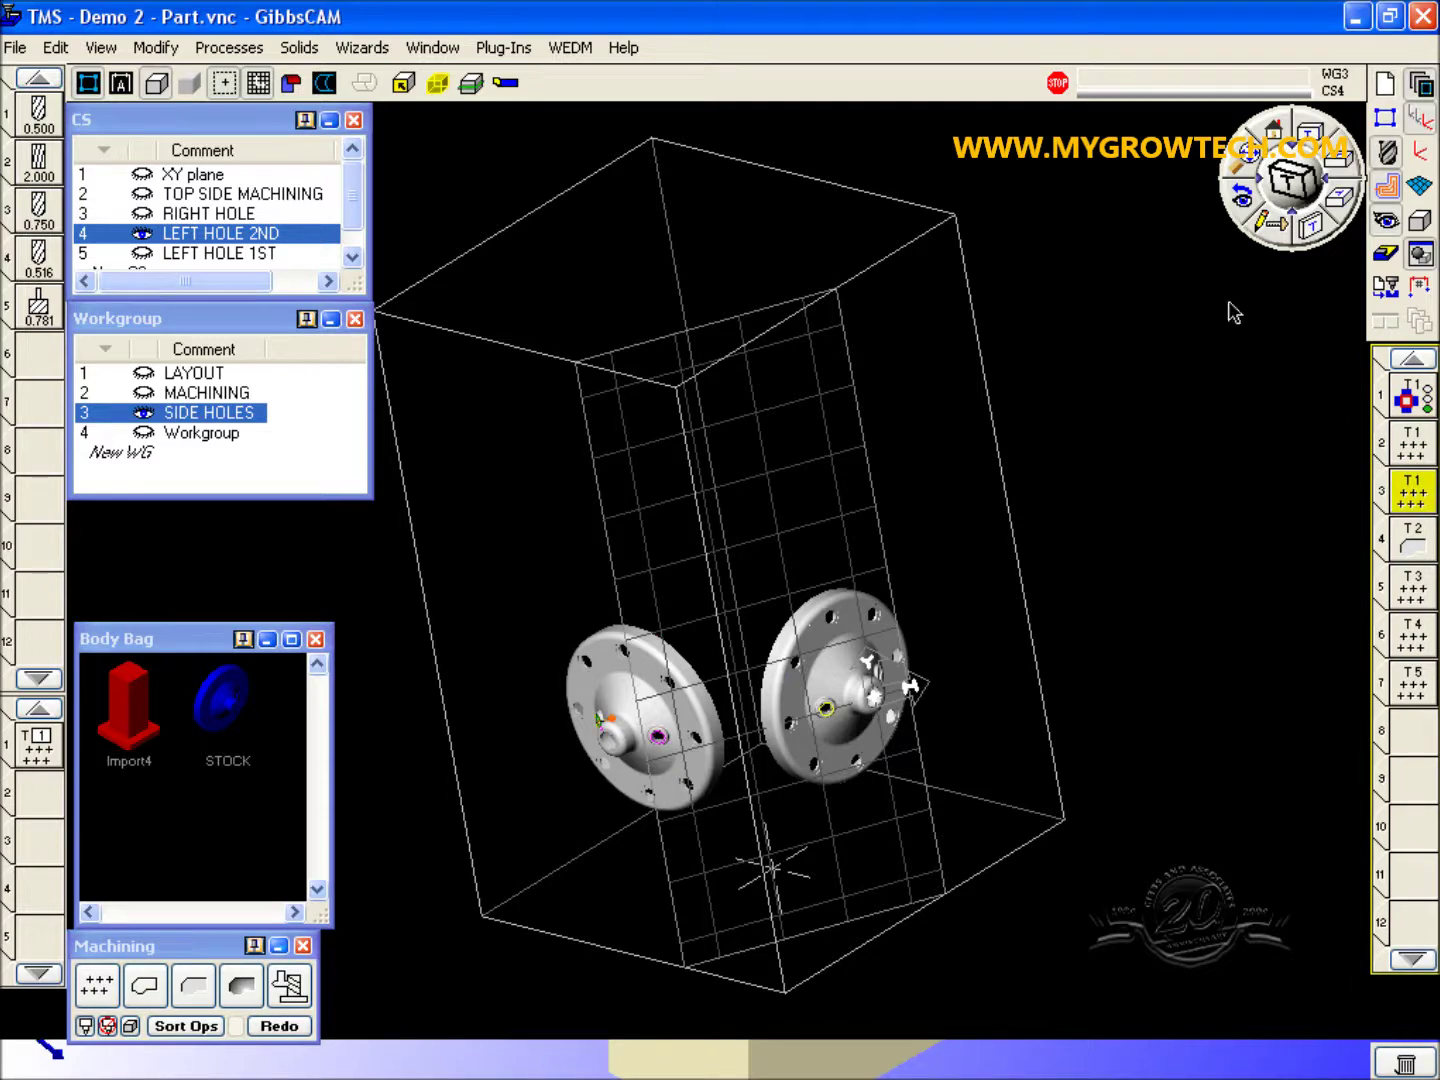
{"action": "middle_click_drag", "start_coordinate": [758, 599], "coordinate": [918, 582]}
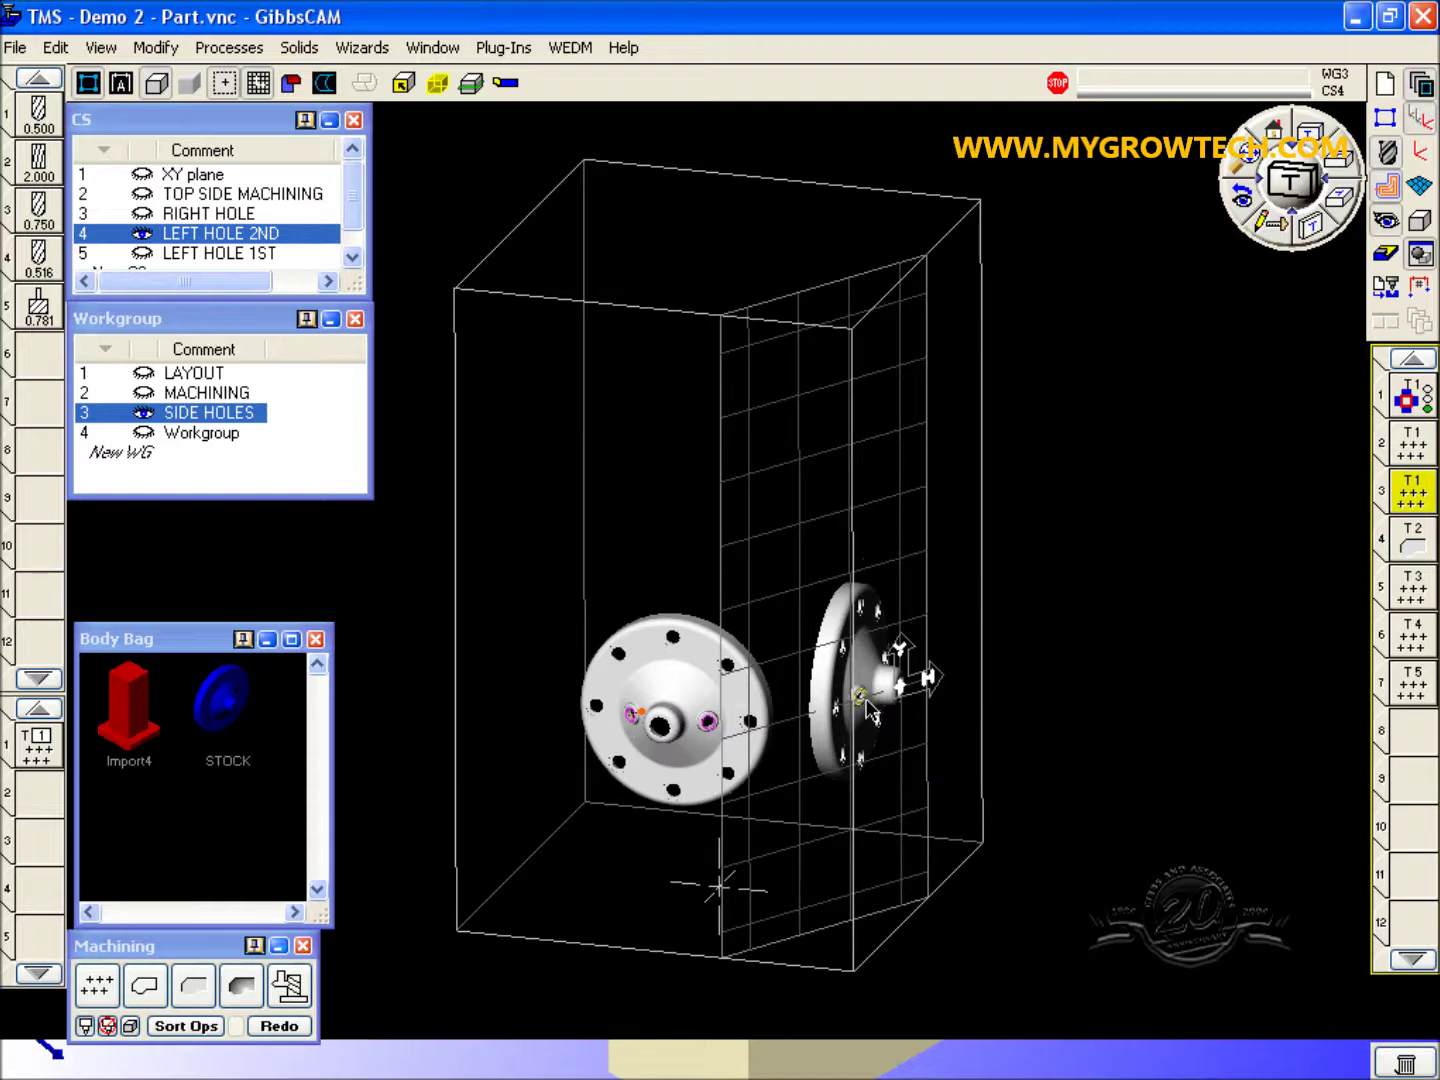
{"action": "double_click", "coordinate": [38, 745]}
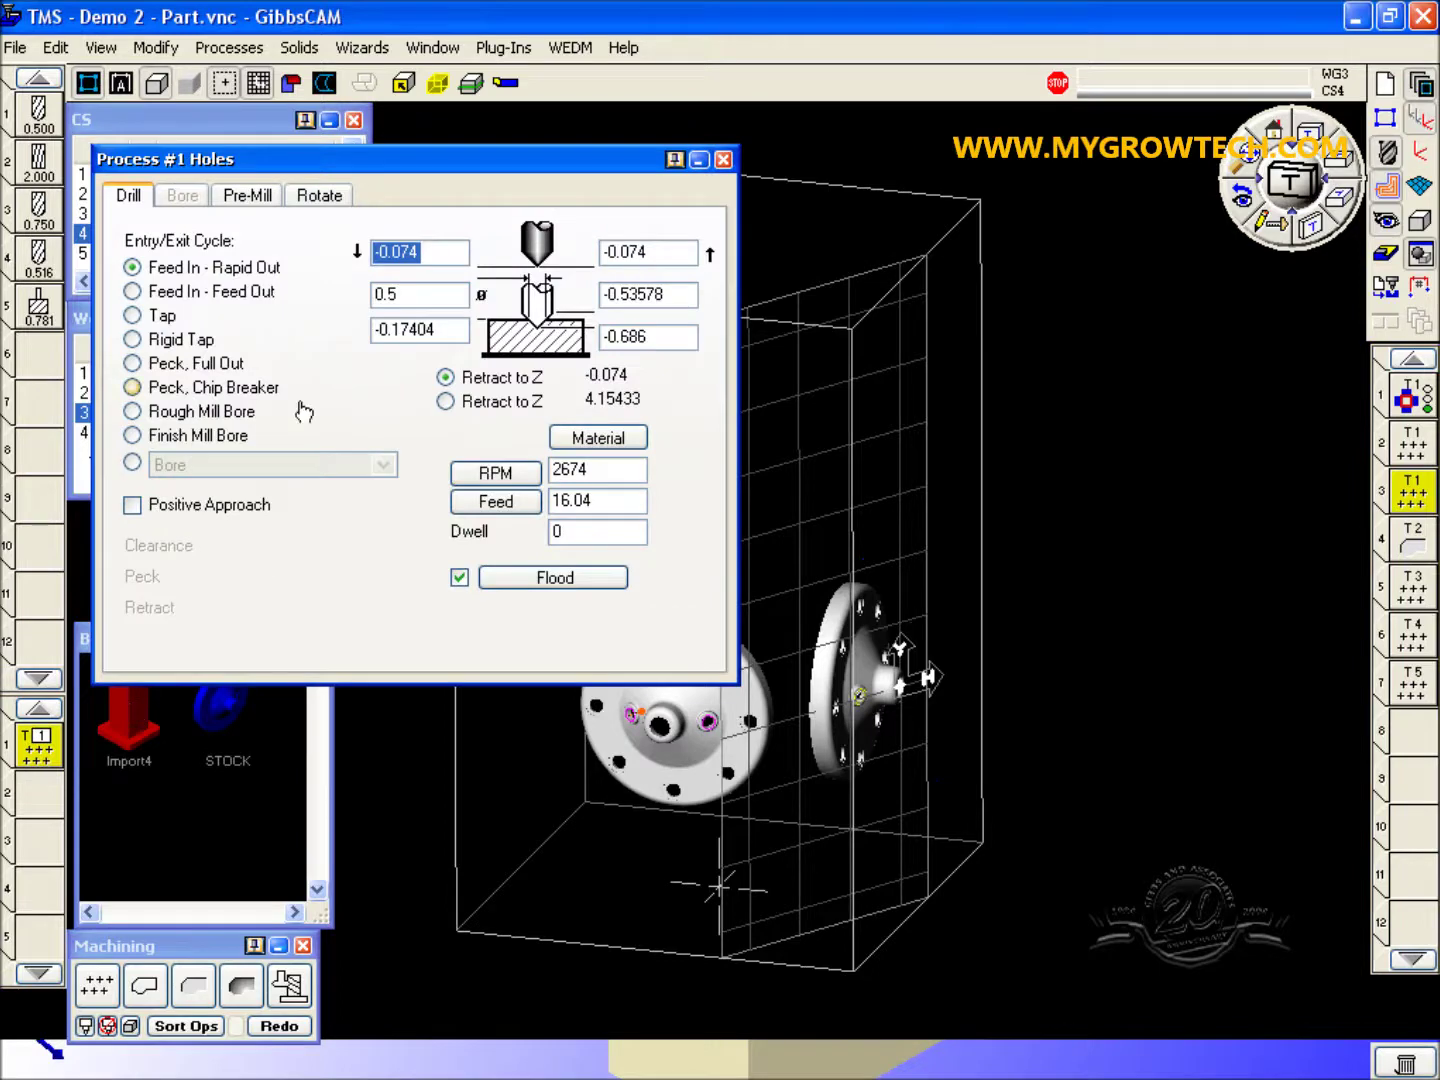
{"action": "left_click", "coordinate": [319, 193]}
{"action": "left_click", "coordinate": [323, 240]}
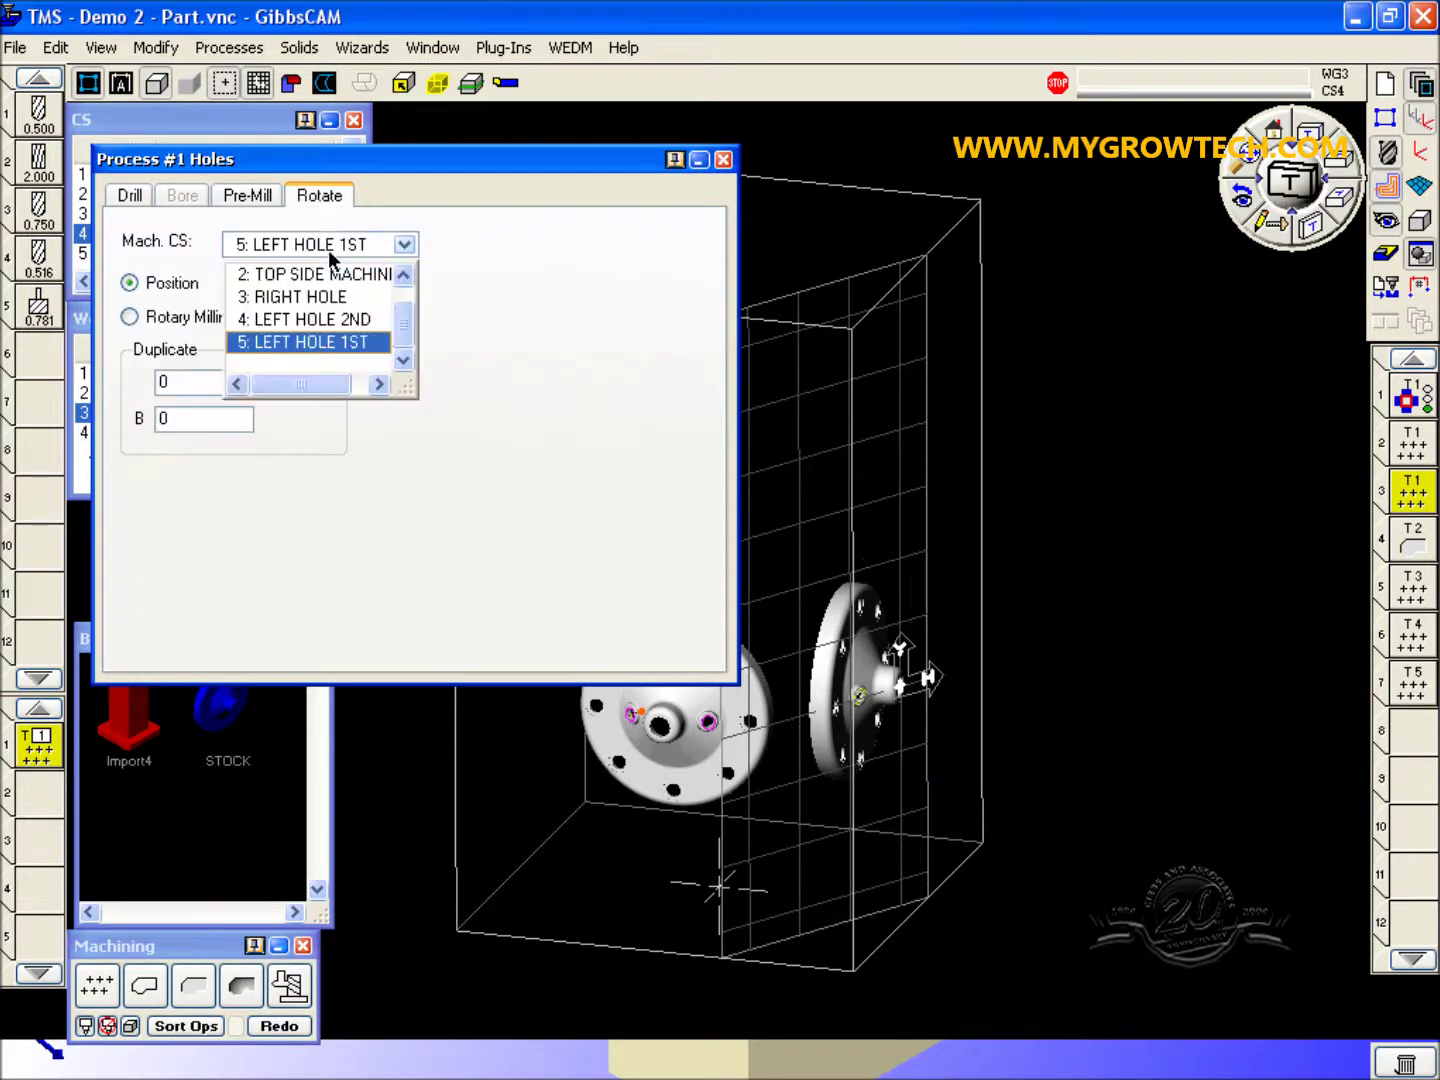
{"action": "left_click", "coordinate": [337, 320]}
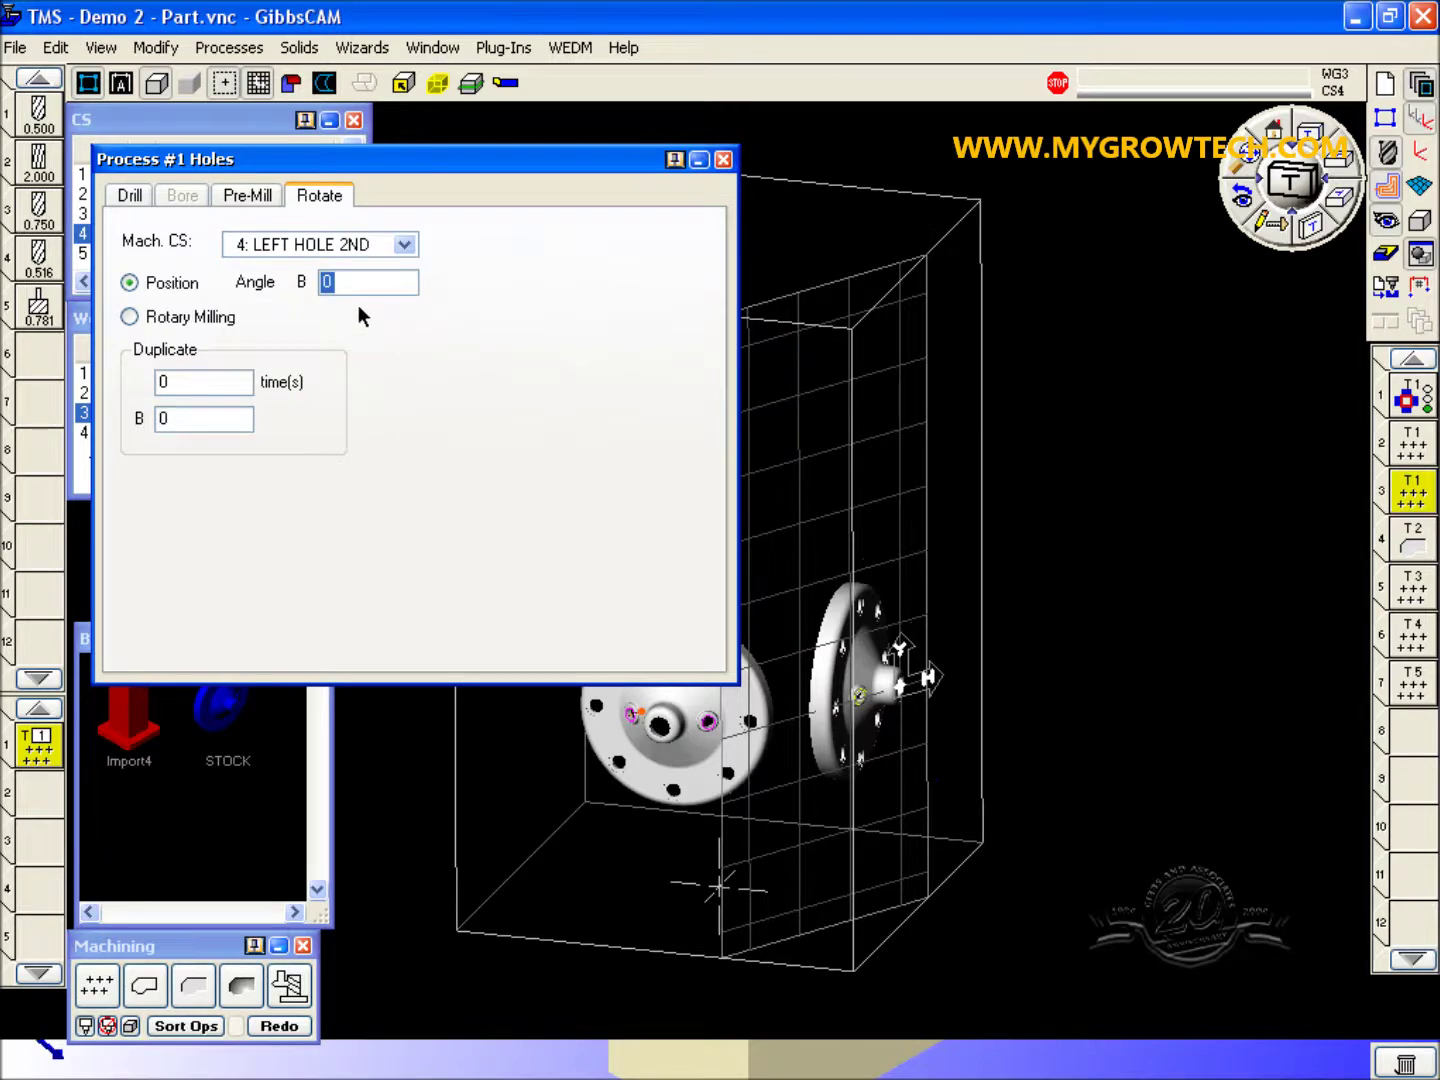
{"action": "left_click", "coordinate": [721, 163]}
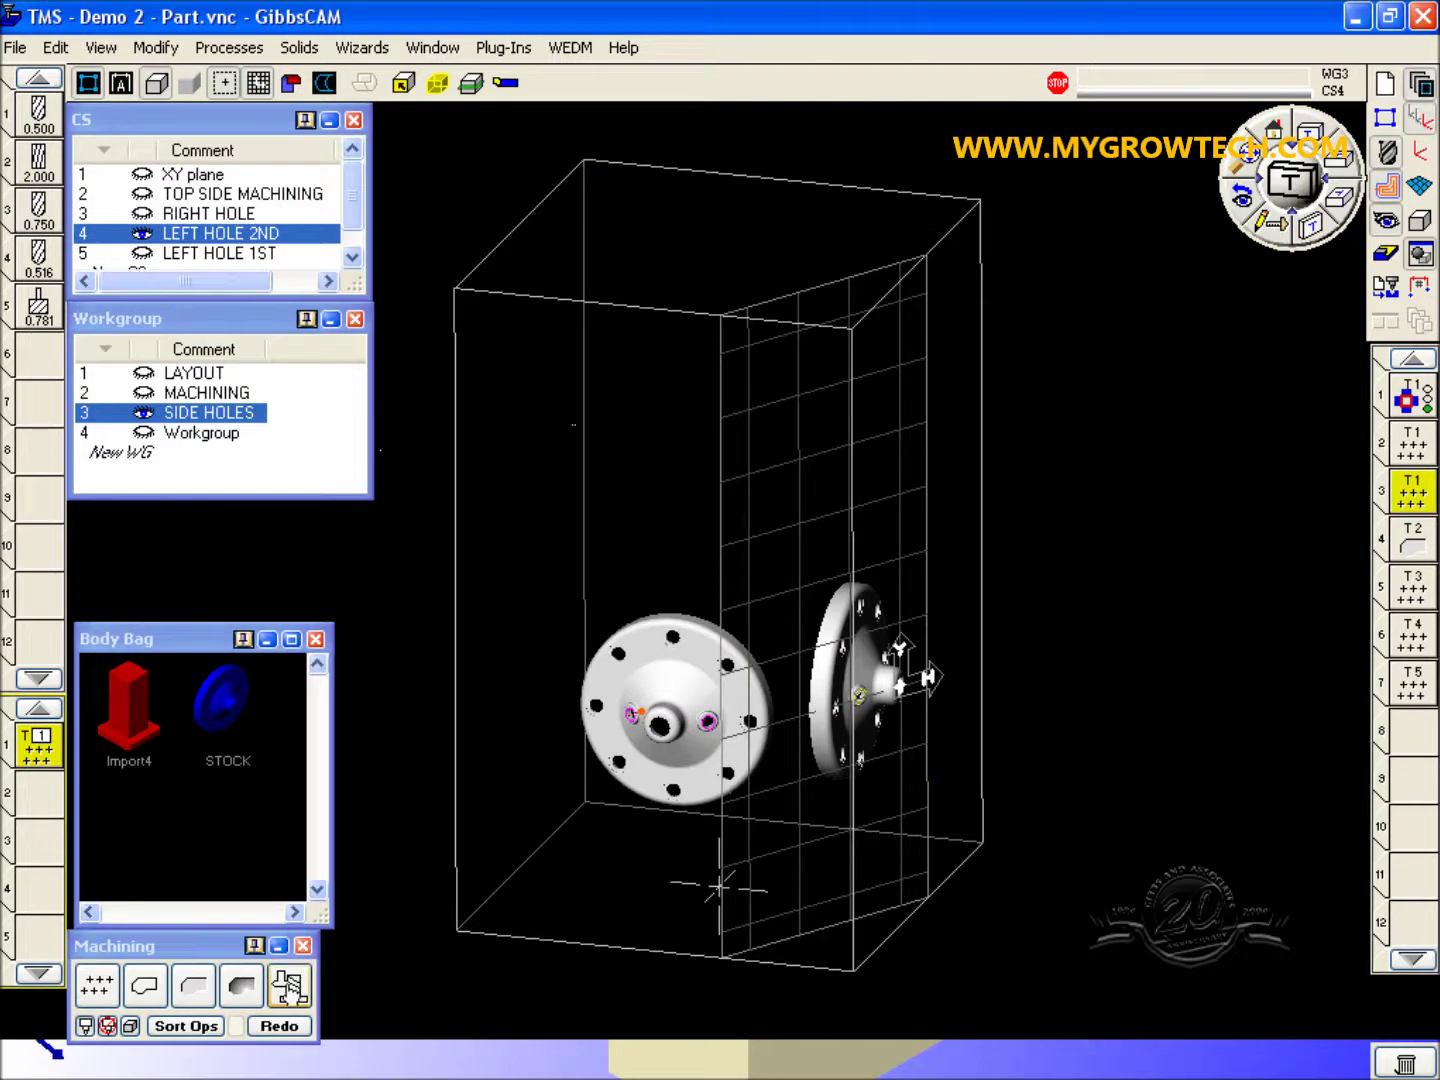
{"action": "left_click", "coordinate": [284, 1026]}
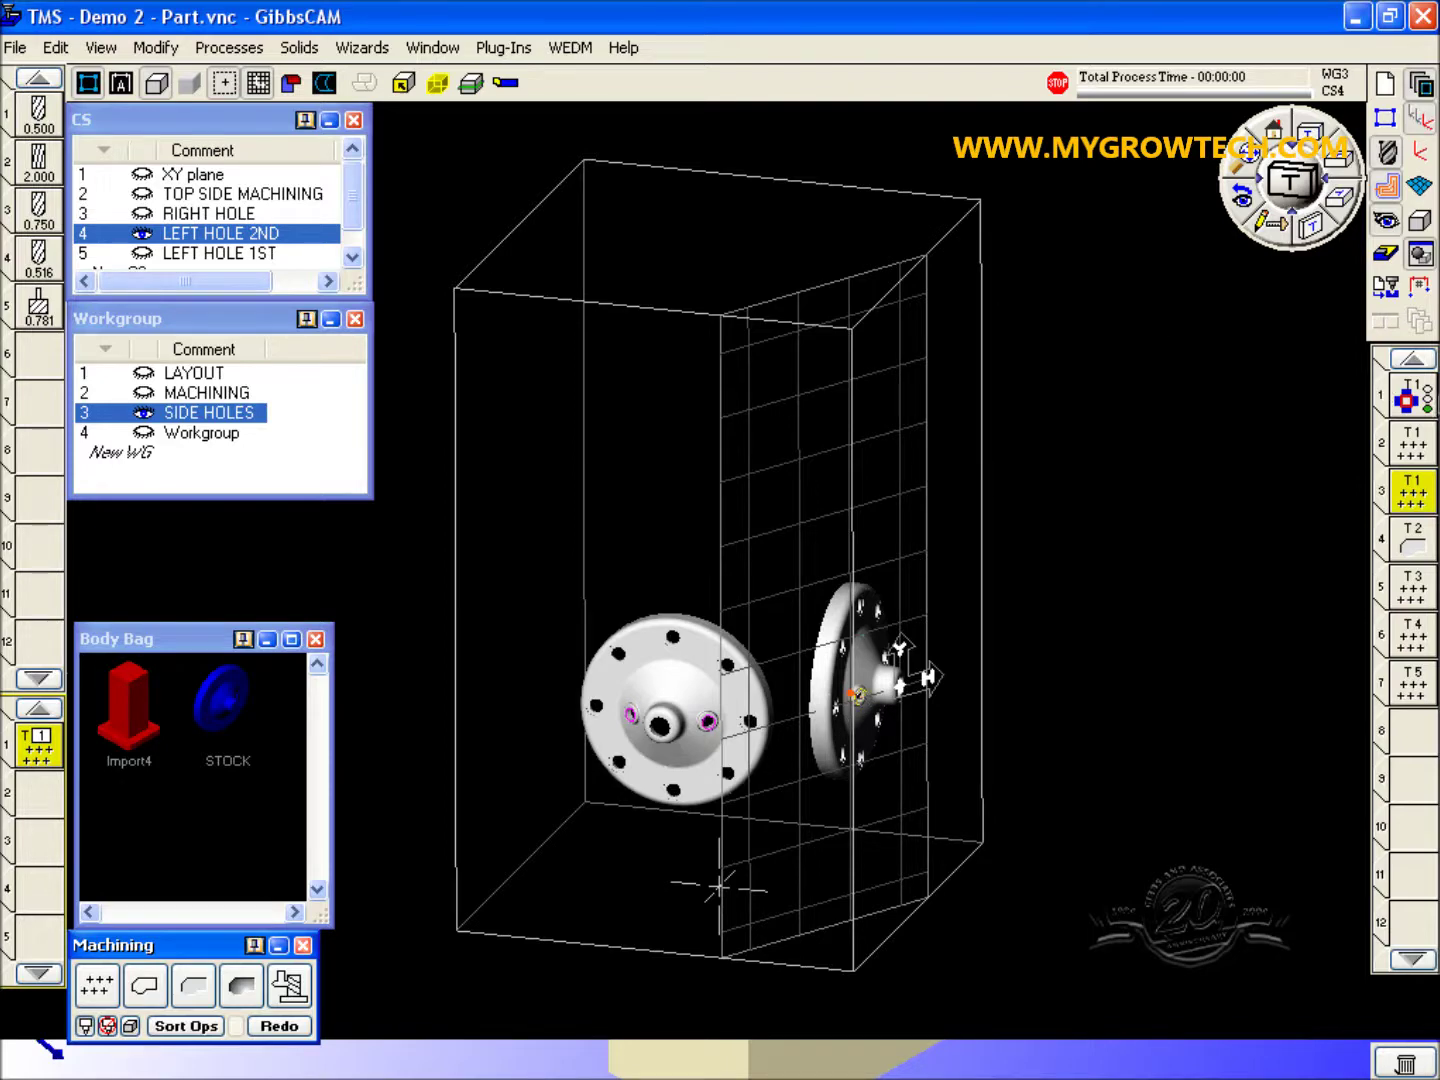
Step: Define operation 3's TMS layout entry from coordinate system 4: LEFT HOLE 2ND at position B30. for all instances, and accept the tombstone settings
{"action": "double_click", "coordinate": [1419, 400]}
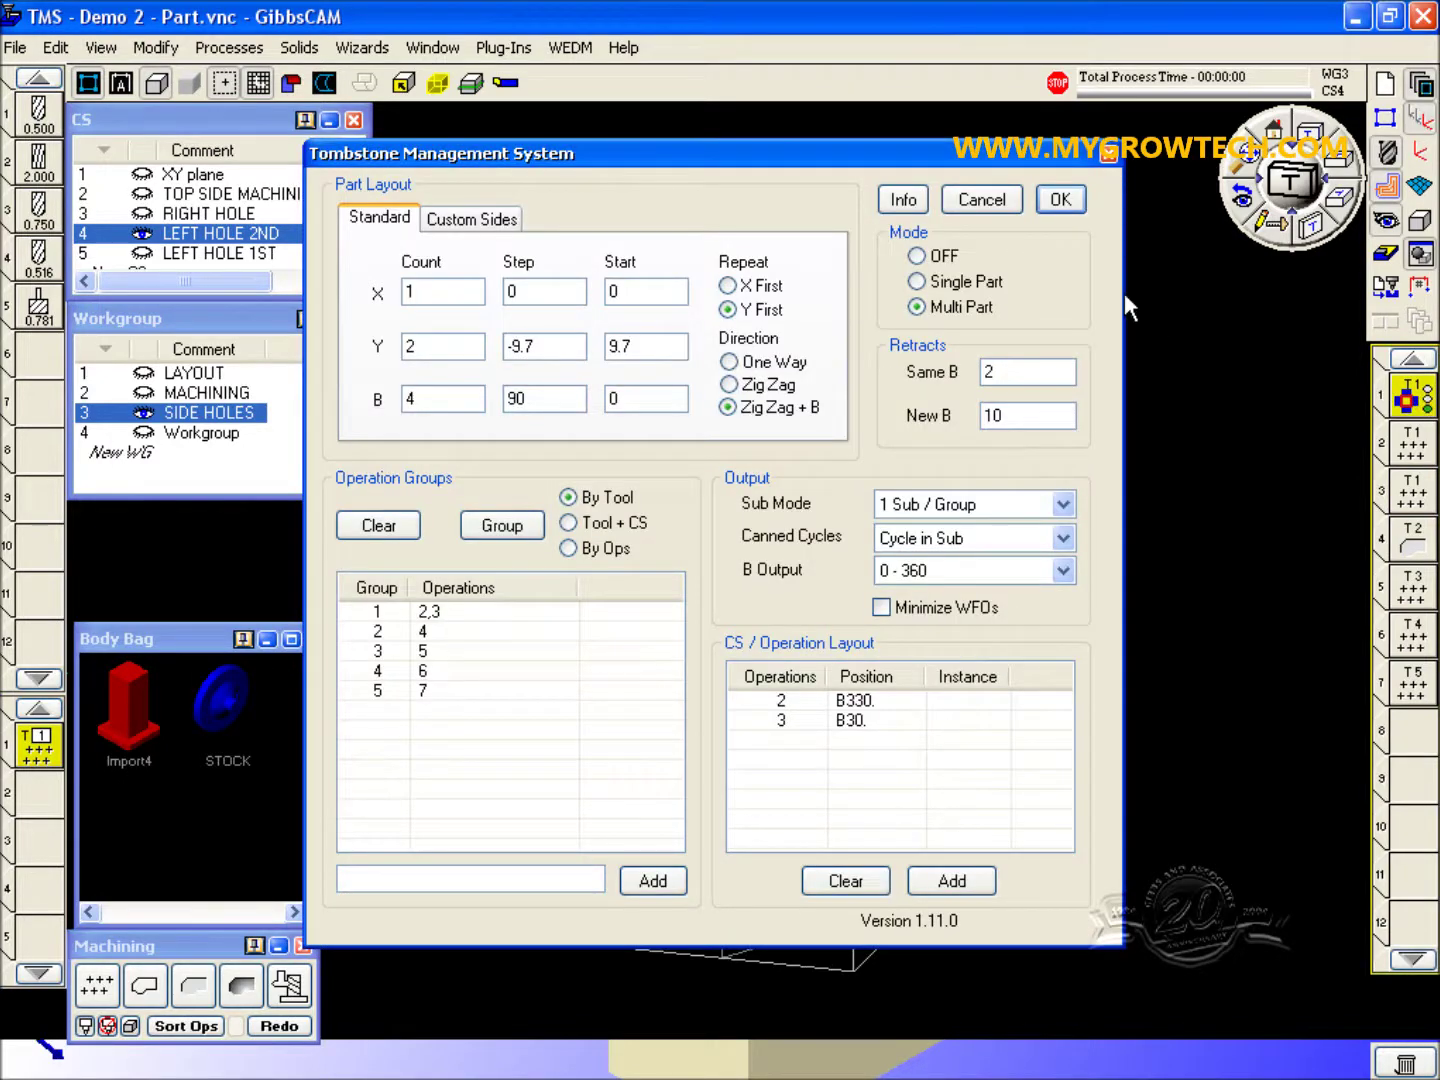
{"action": "left_click", "coordinate": [952, 878]}
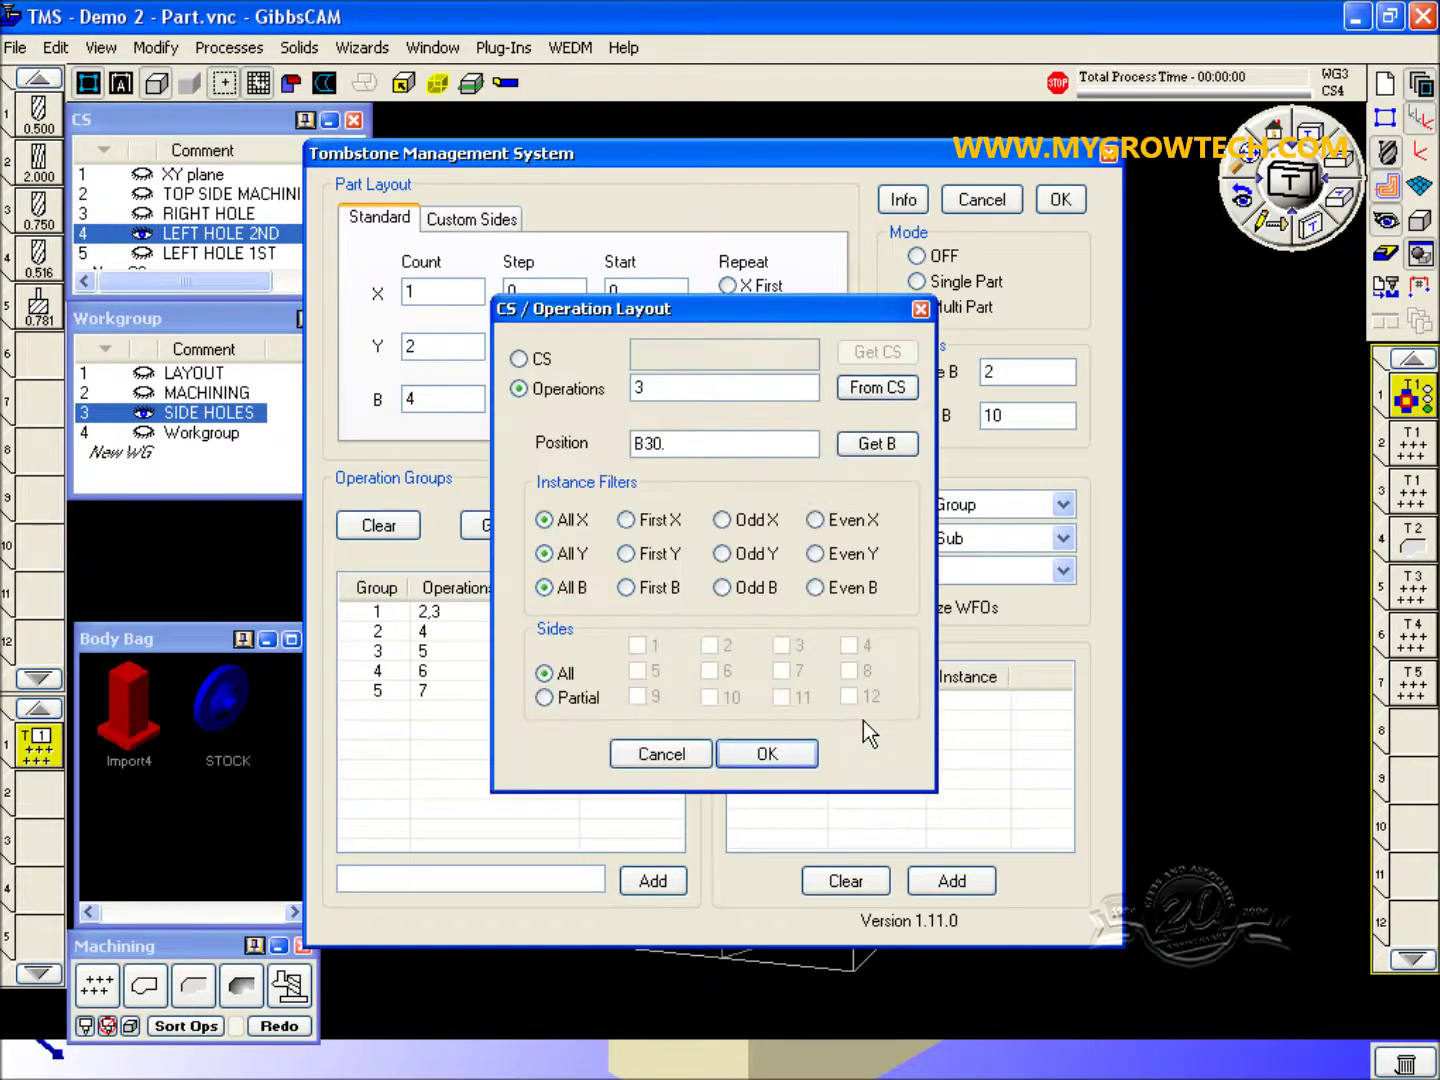
{"action": "left_click", "coordinate": [882, 390]}
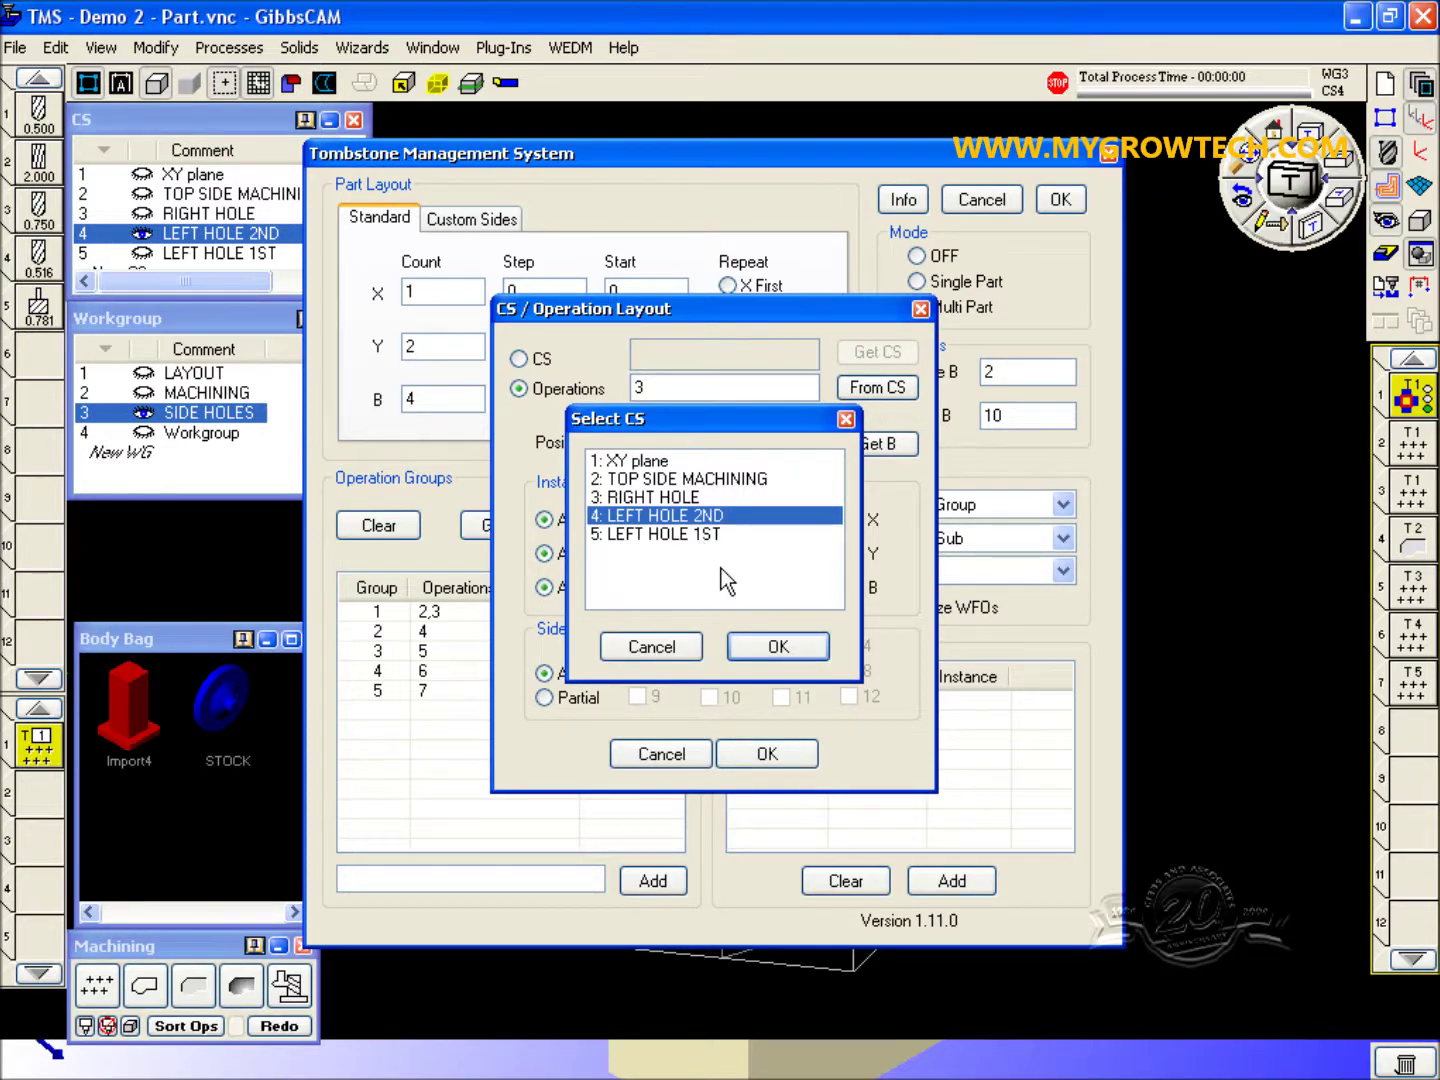
{"action": "left_click", "coordinate": [779, 647]}
{"action": "left_click", "coordinate": [869, 447]}
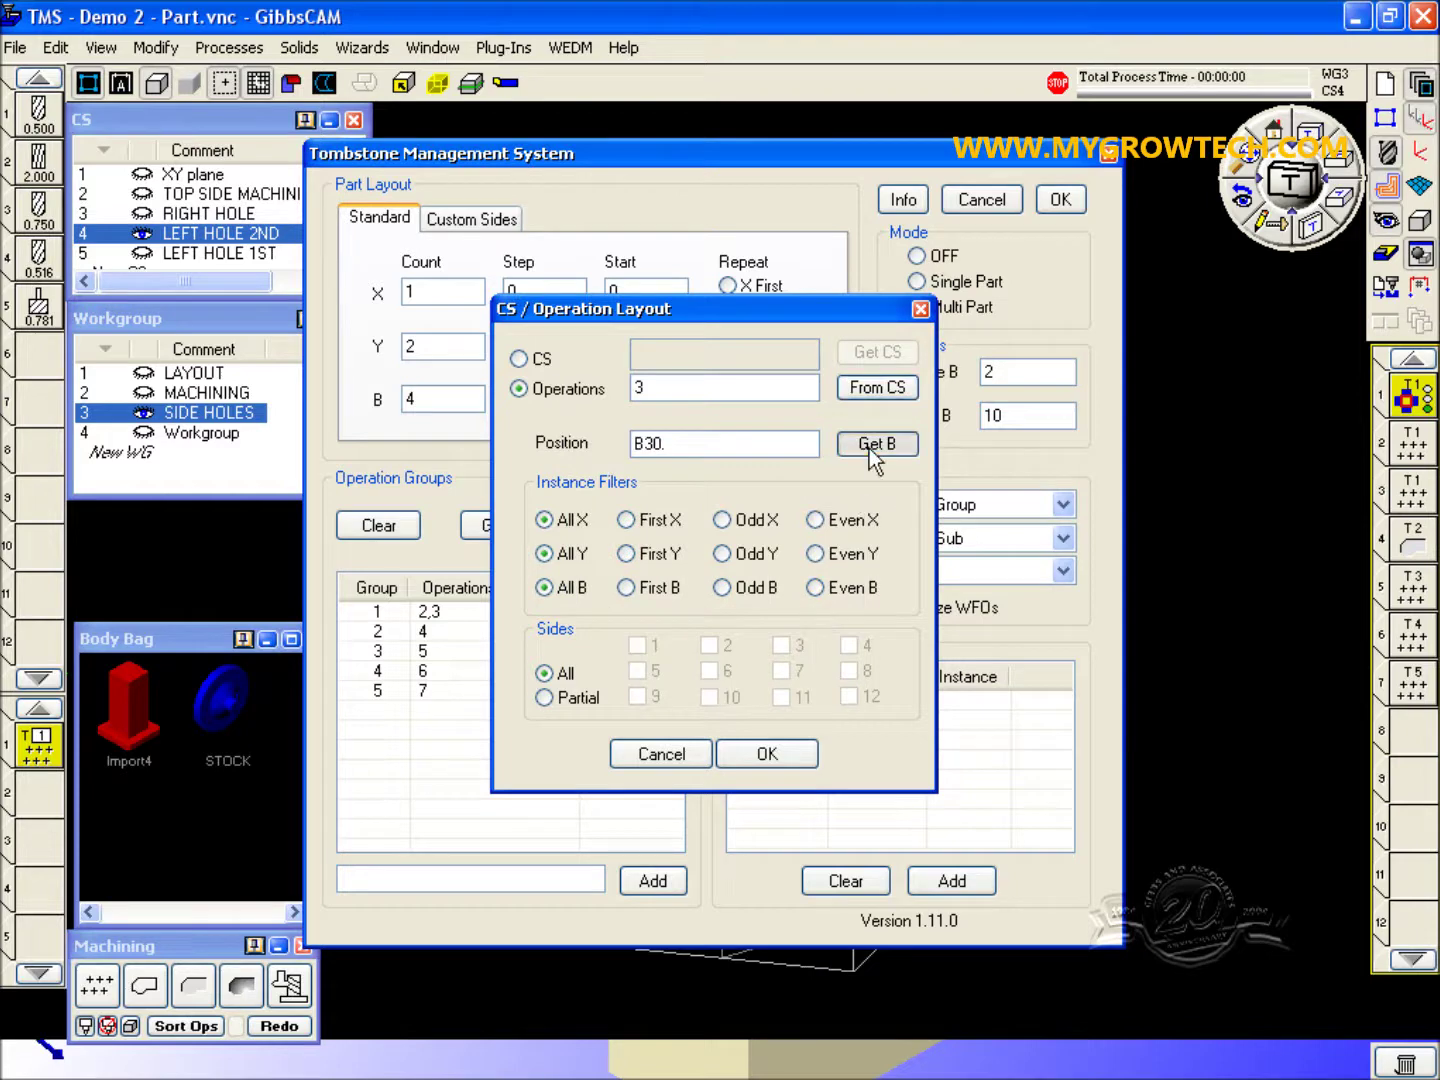
{"action": "left_click", "coordinate": [767, 760]}
{"action": "left_click", "coordinate": [1059, 200]}
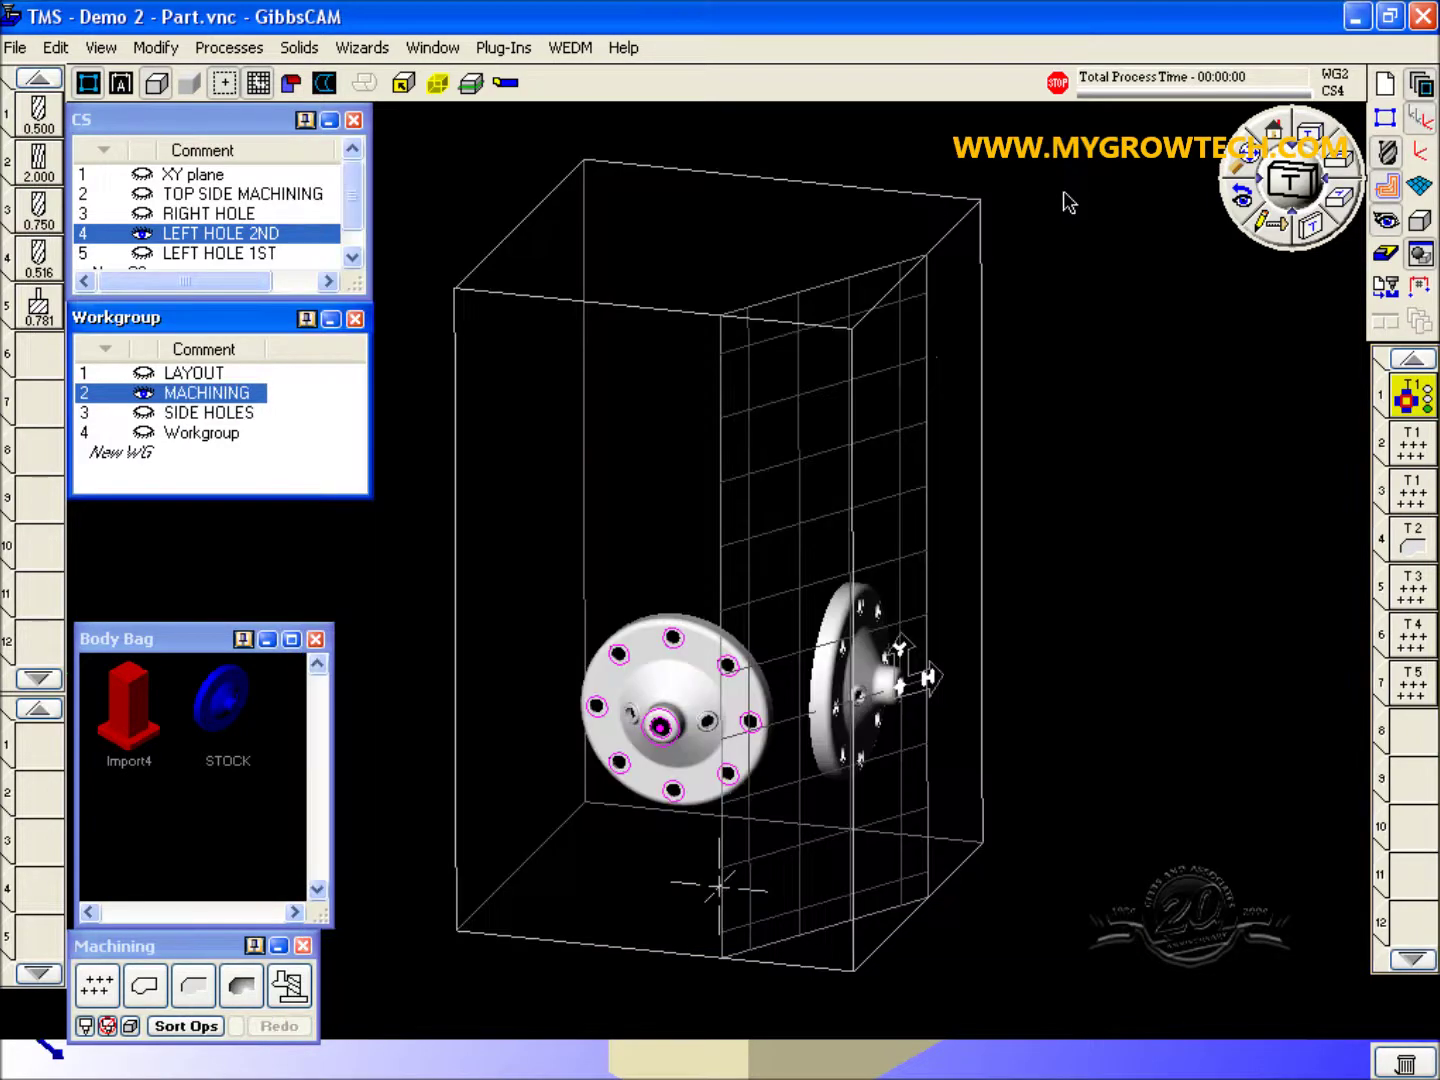
Step: Start the machine simulation and hide the coordinate system and workgroup lists
{"action": "left_click", "coordinate": [515, 52]}
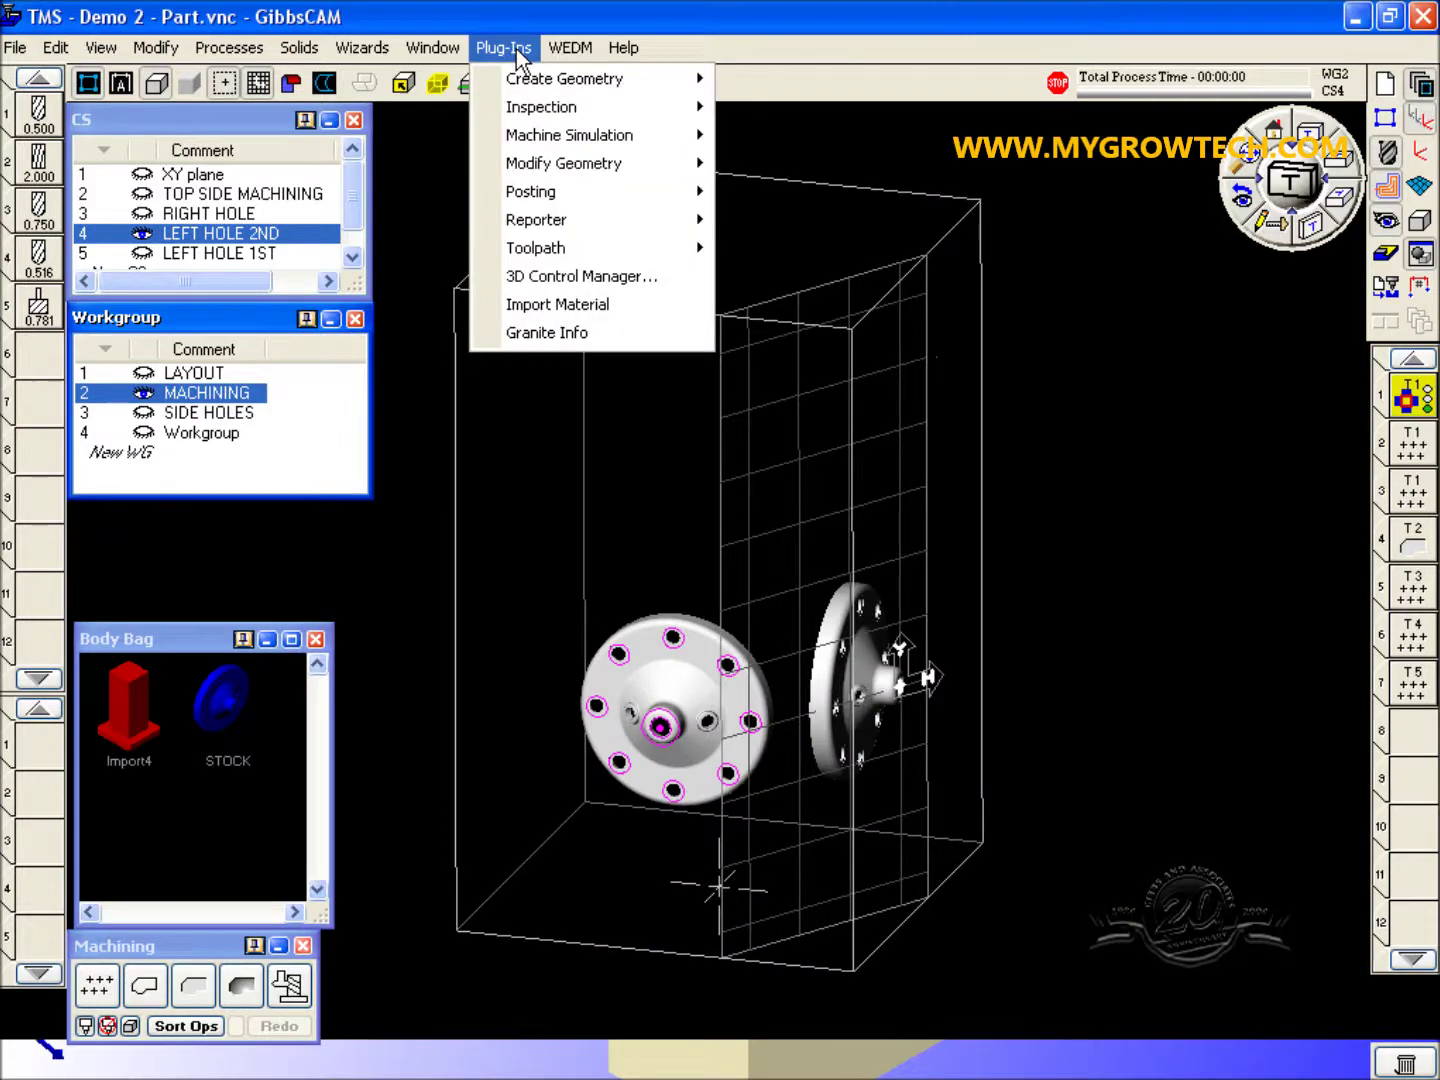
{"action": "mouse_move", "coordinate": [569, 135]}
{"action": "left_click", "coordinate": [786, 168]}
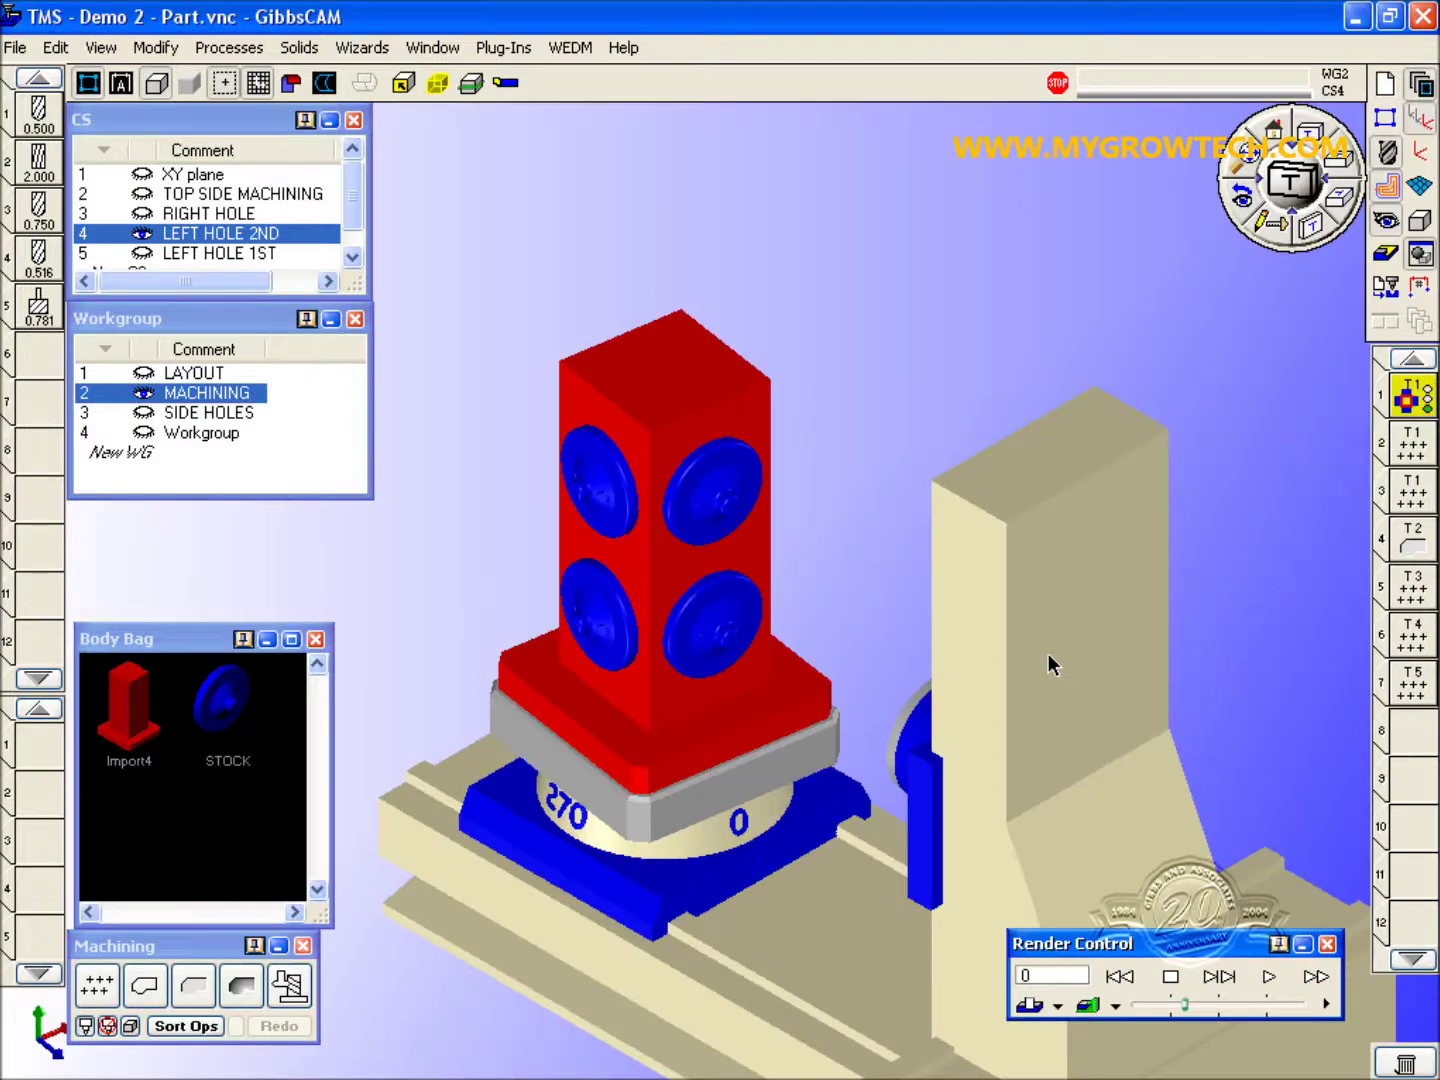
{"action": "left_click", "coordinate": [1429, 121]}
{"action": "left_click", "coordinate": [1425, 85]}
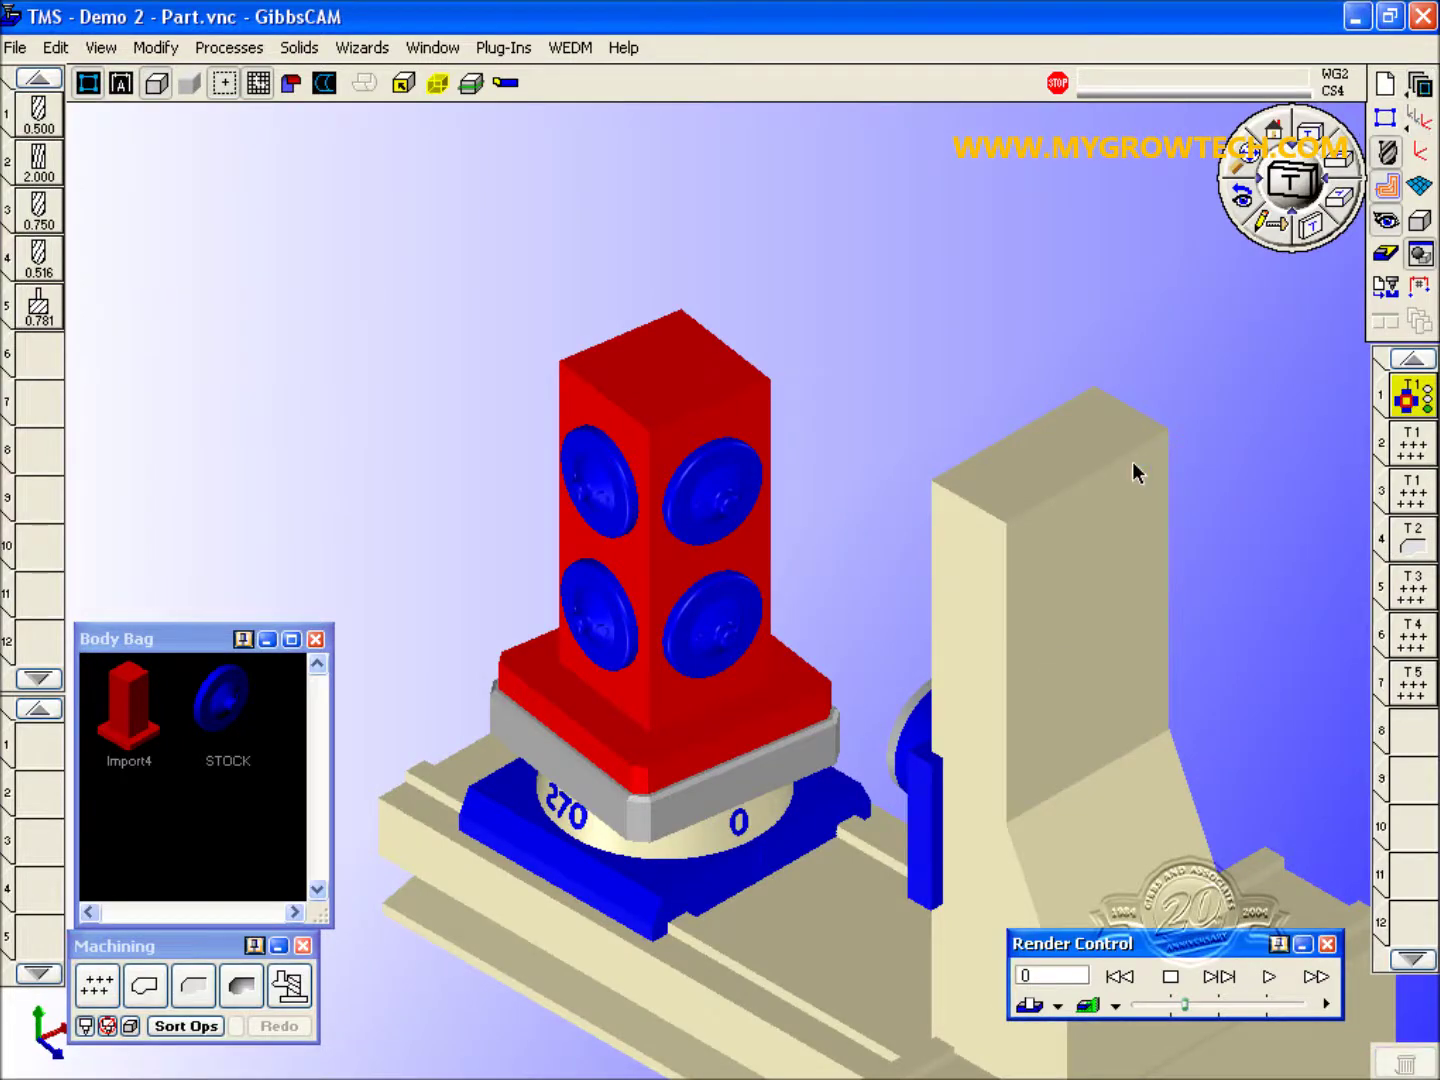
{"action": "scroll", "coordinate": [1130, 476], "scroll_direction": "down", "scroll_amount": 1}
{"action": "scroll", "coordinate": [1054, 498], "scroll_direction": "up", "scroll_amount": 3}
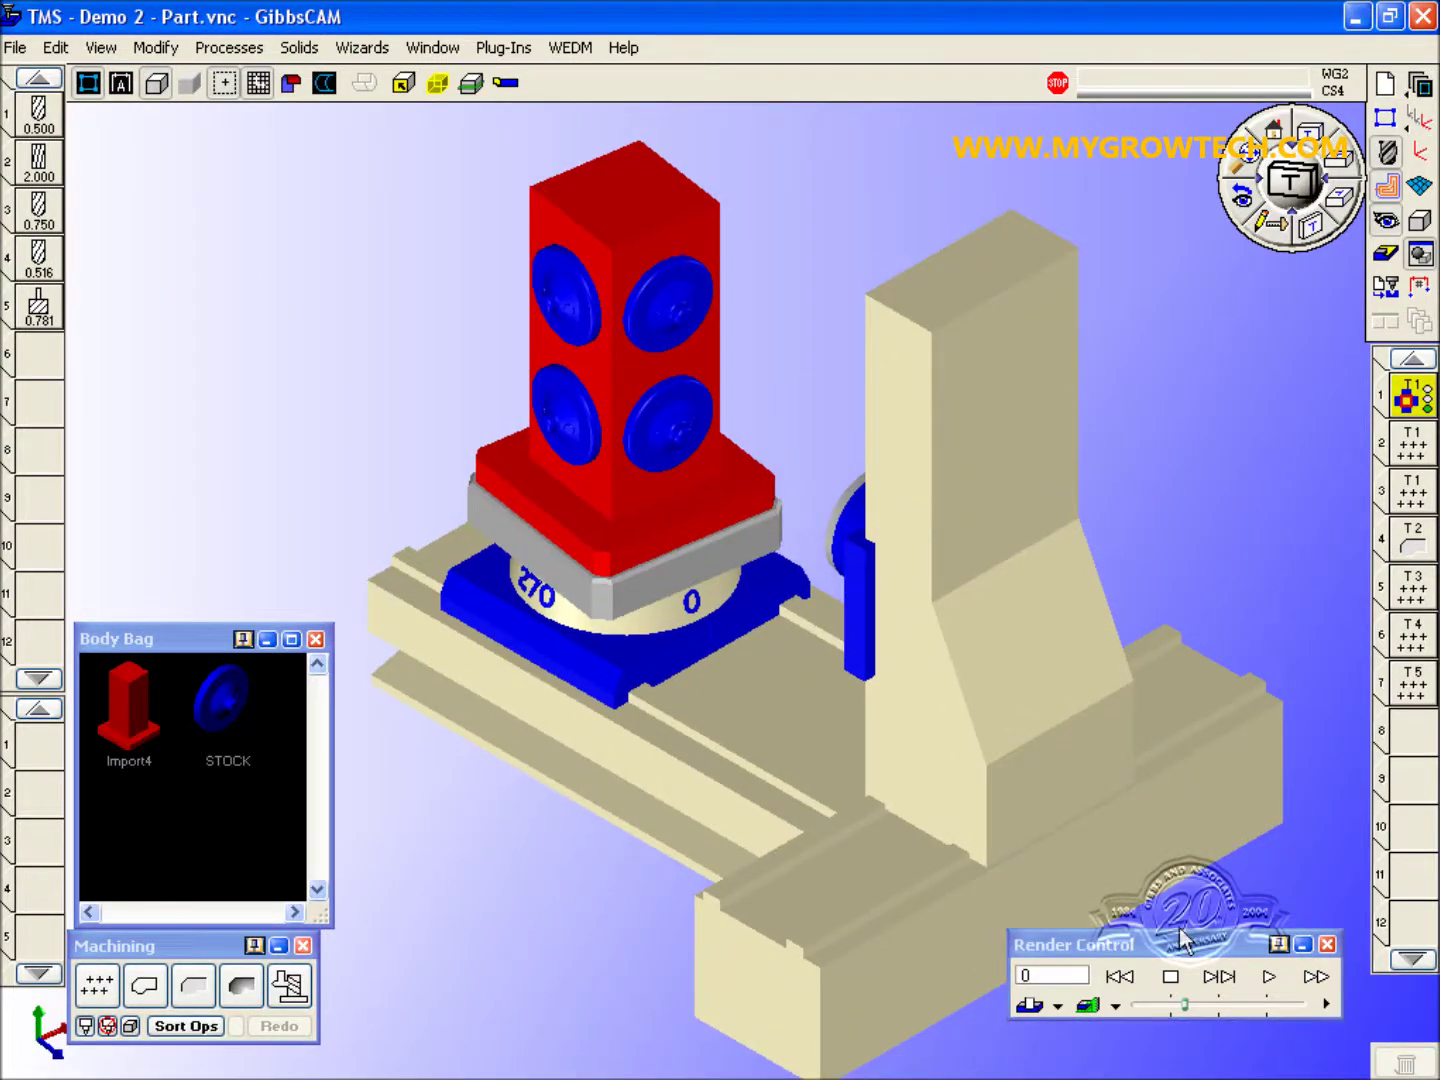
Step: Rewind the machine simulation, play it from the start, and increase the playback speed
{"action": "left_click", "coordinate": [1129, 984]}
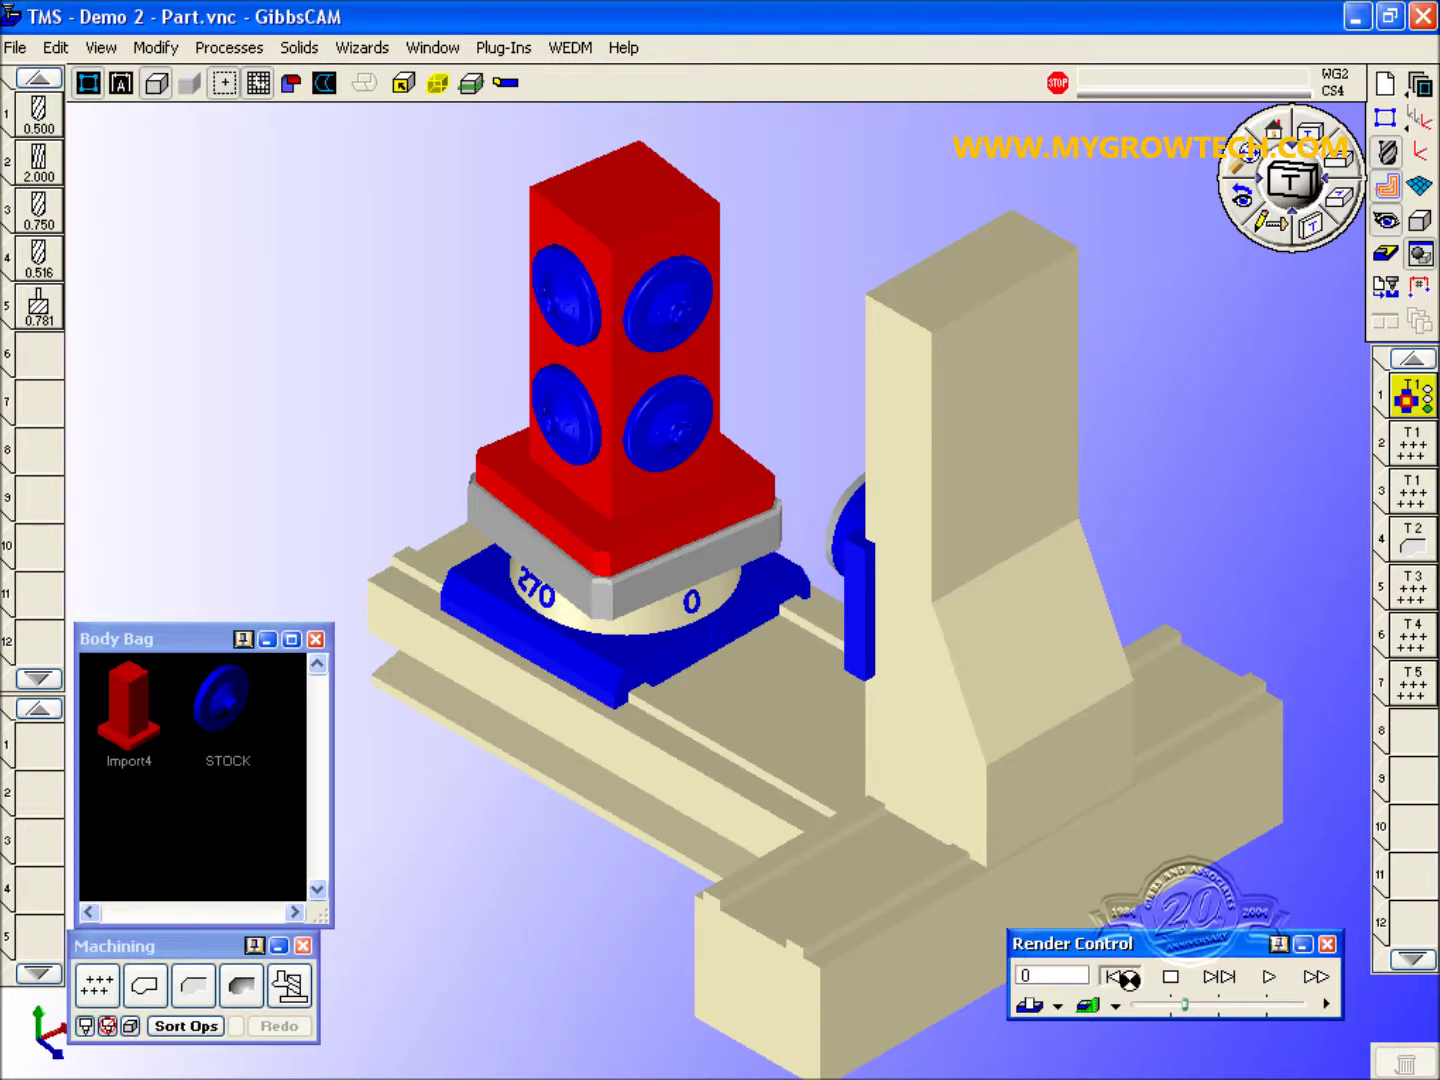
{"action": "left_click", "coordinate": [1267, 976]}
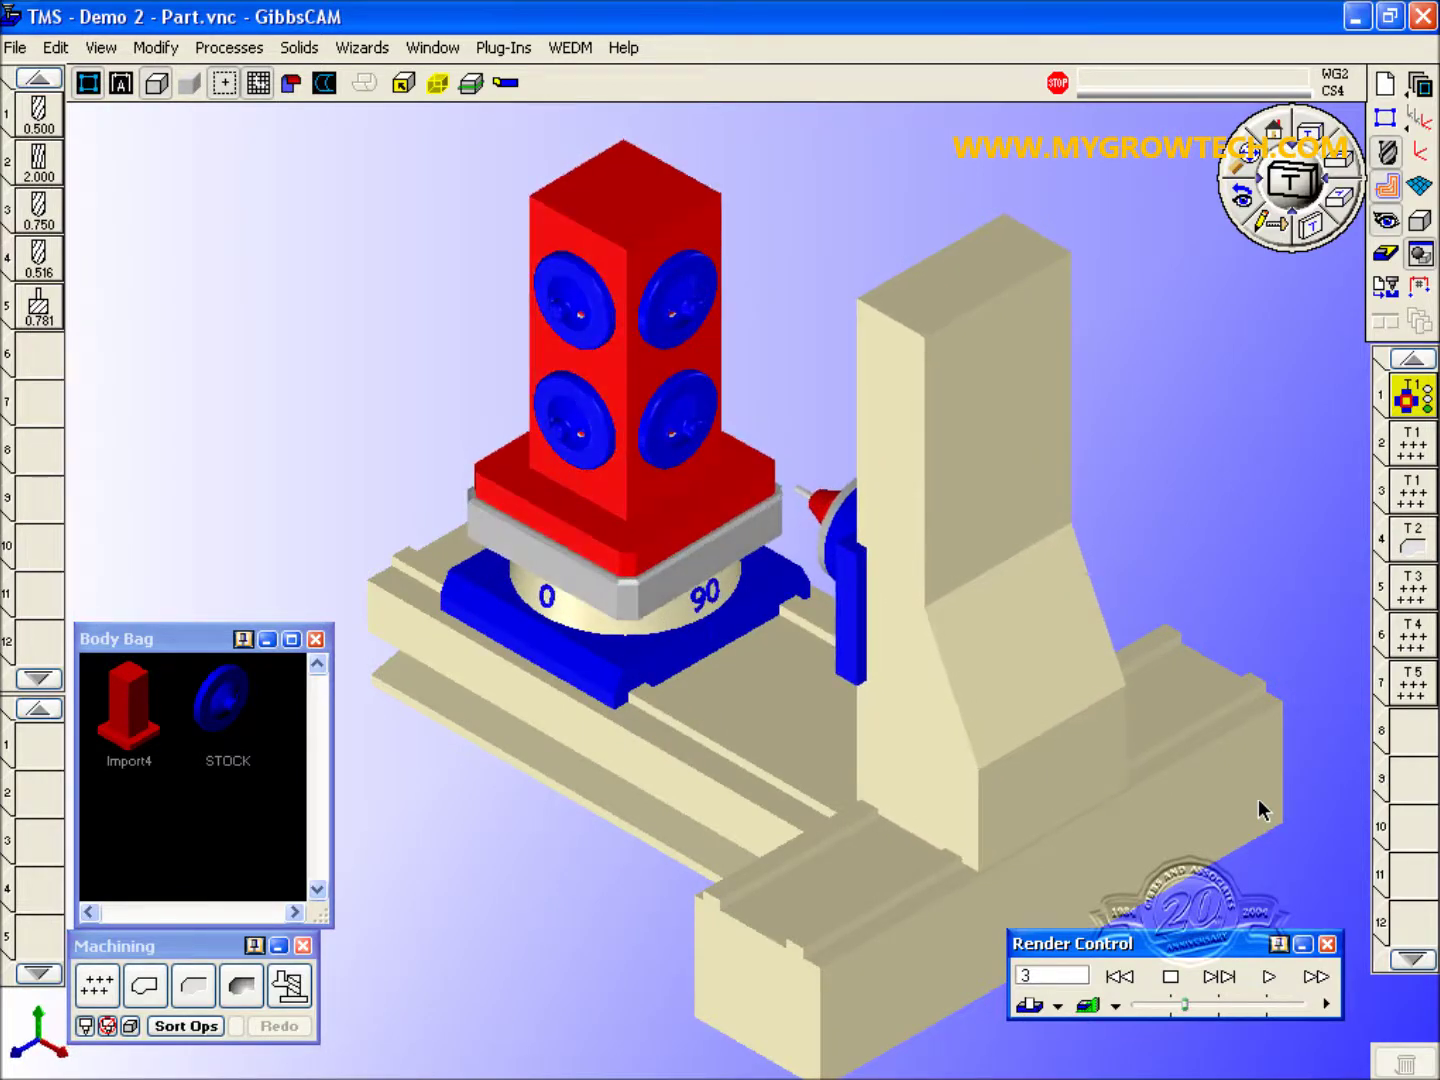
{"action": "left_click_drag", "start_coordinate": [1183, 1002], "coordinate": [1228, 999]}
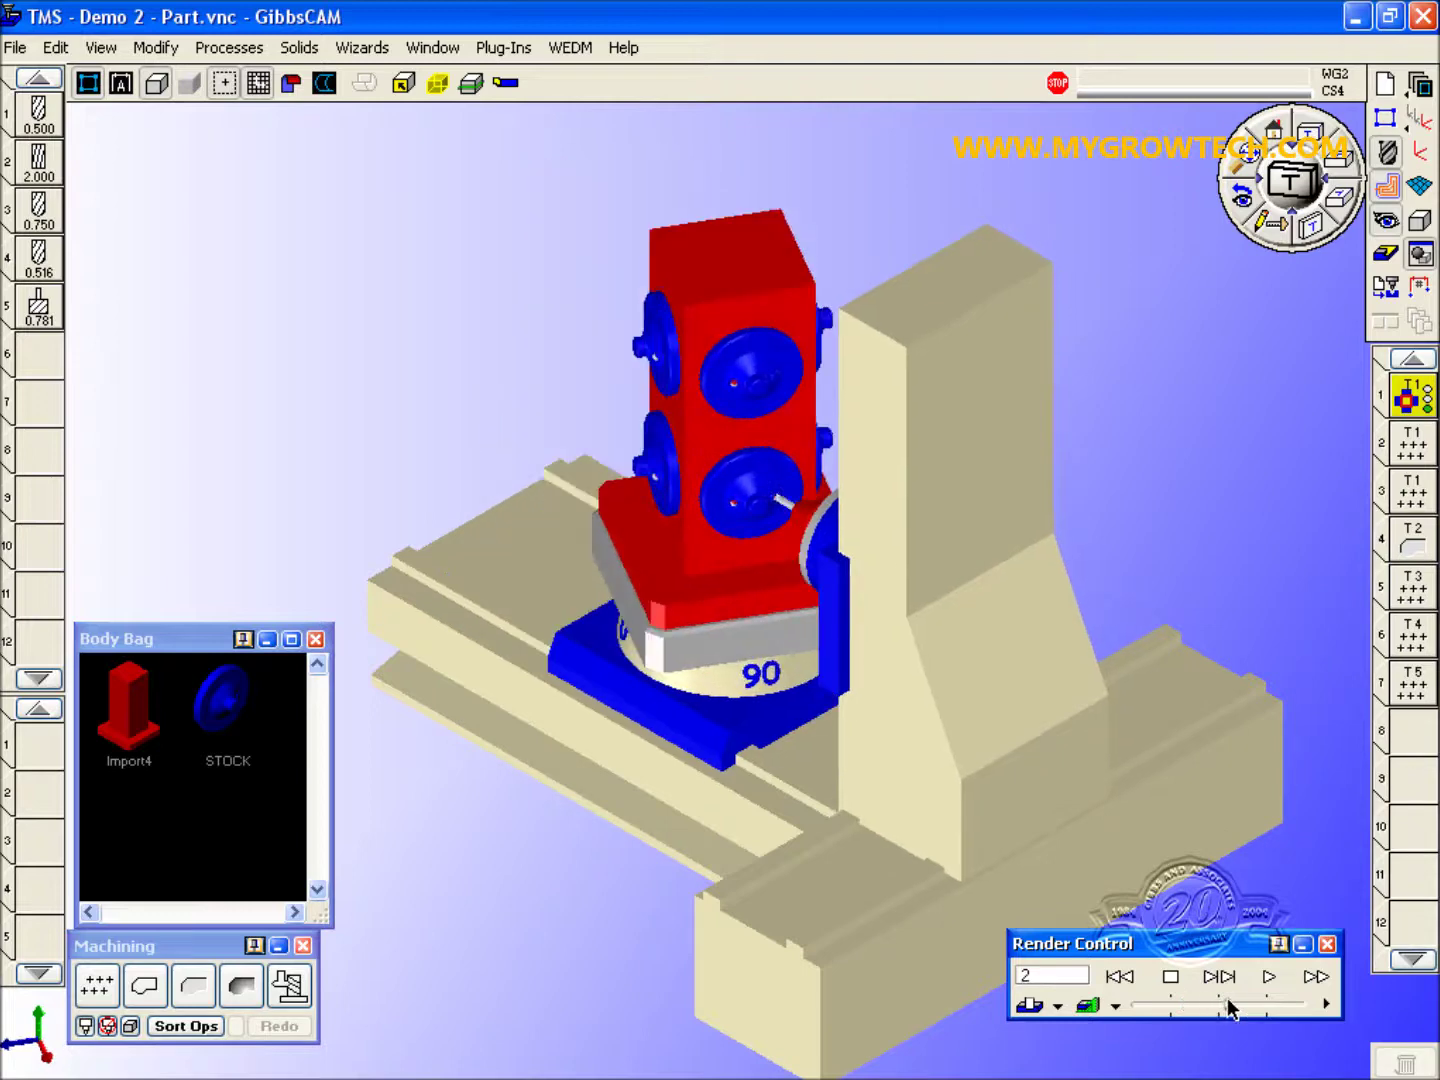